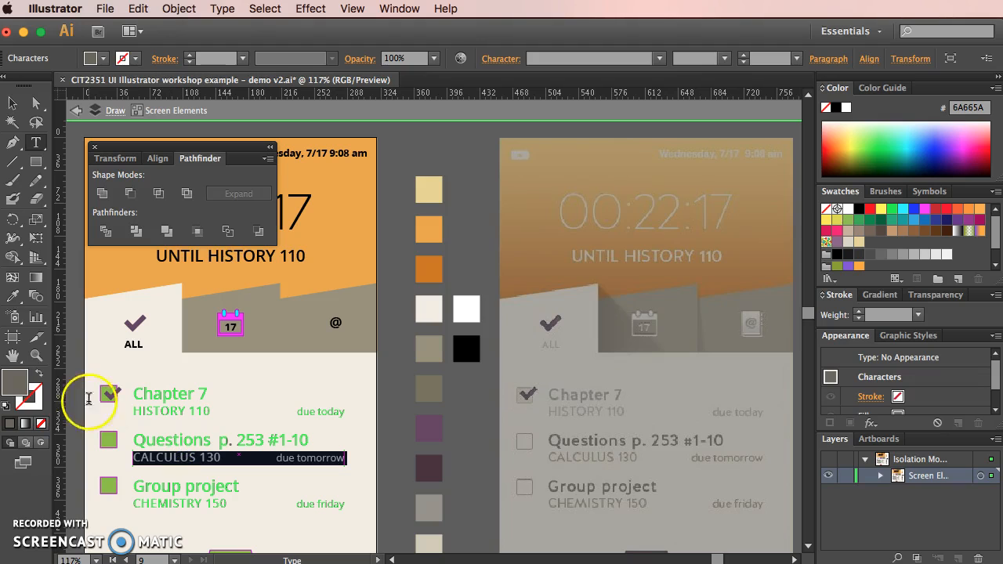
- Try to recolour the CALCULUS 130 line to ACA698 by sampling the matching line in the faded reference design with the Eyedropper
{"action": "left_click", "coordinate": [13, 295]}
{"action": "left_click", "coordinate": [560, 426]}
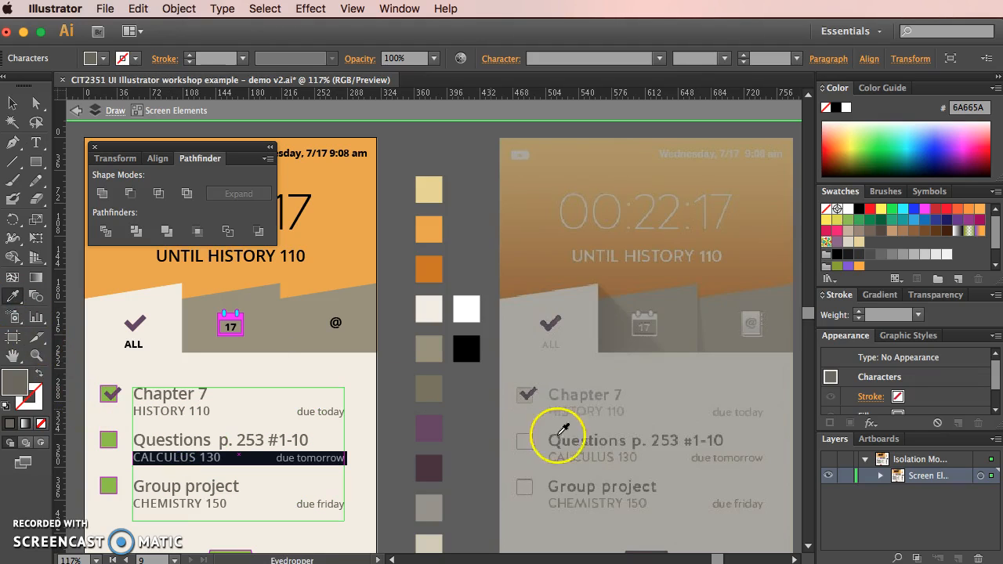
{"action": "left_click", "coordinate": [615, 456]}
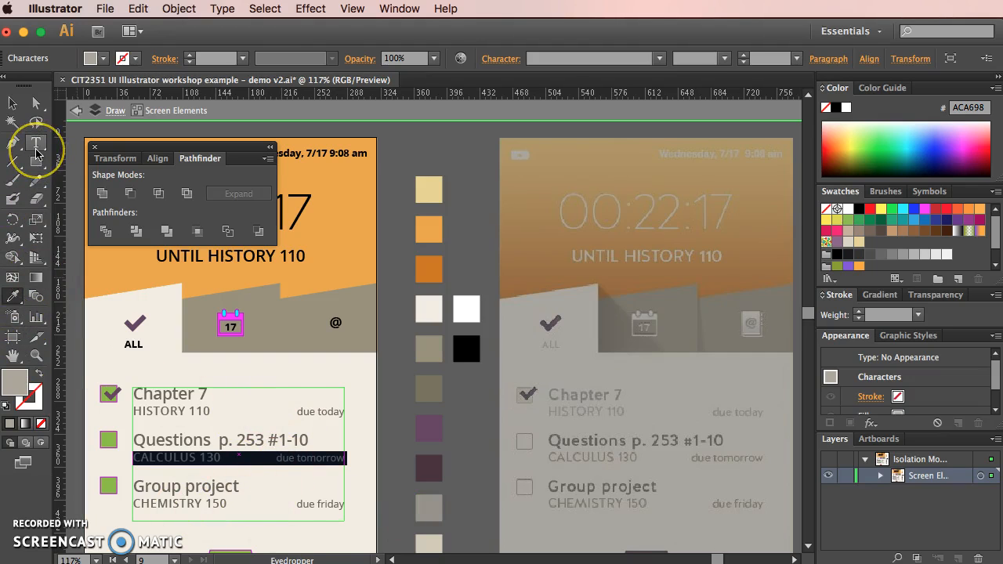
- Try to recolour the CHEMISTRY 150 line by sampling the CALCULUS 130 line in the faded reference design
{"action": "left_click", "coordinate": [36, 146]}
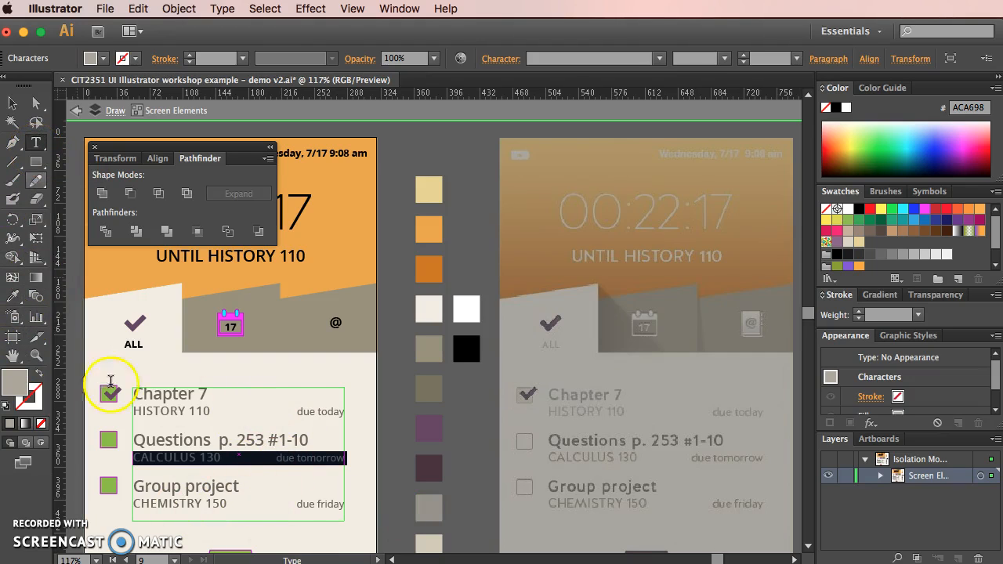
{"action": "triple_click", "coordinate": [160, 501]}
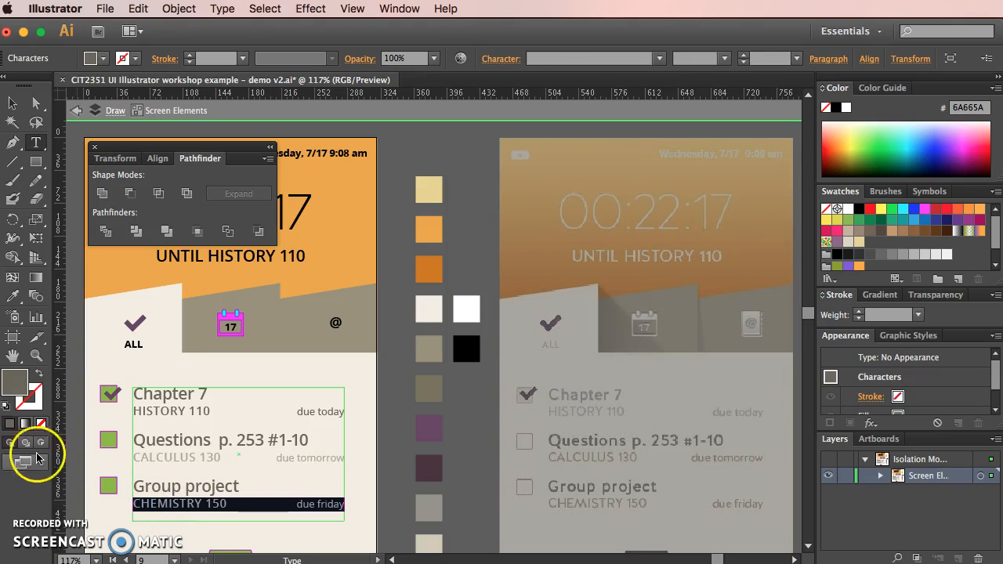
{"action": "left_click", "coordinate": [14, 297]}
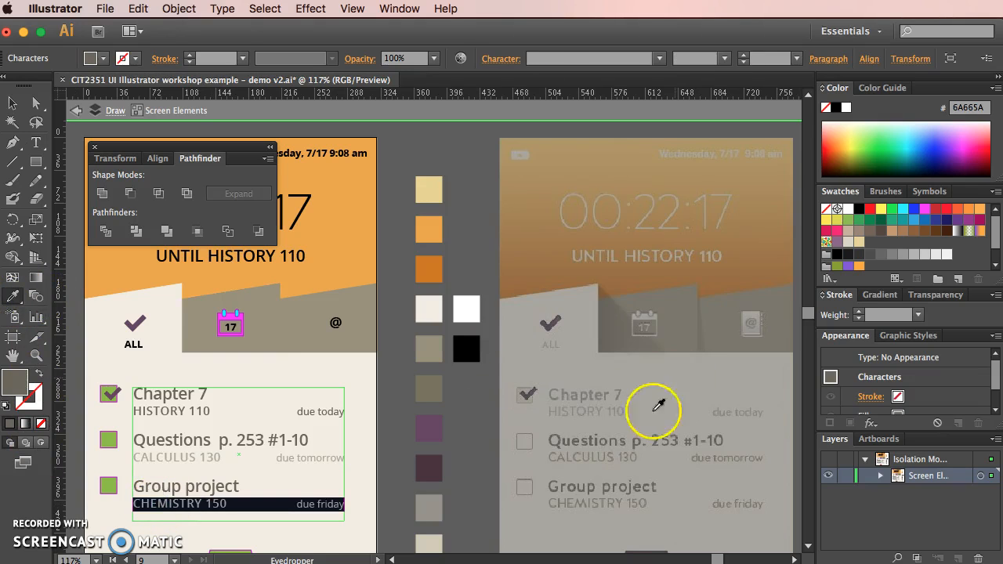
{"action": "left_click", "coordinate": [615, 459]}
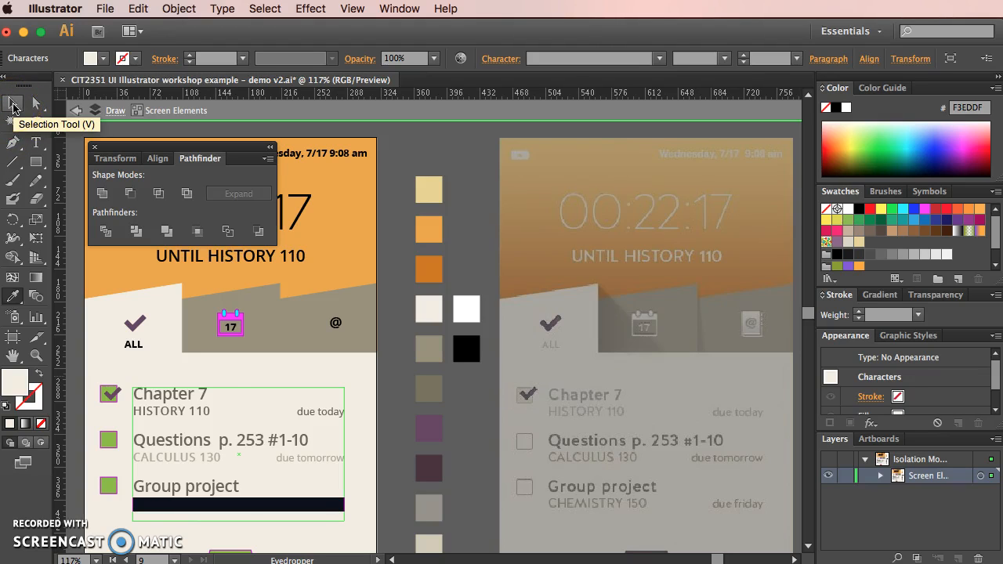
{"action": "left_click", "coordinate": [12, 105]}
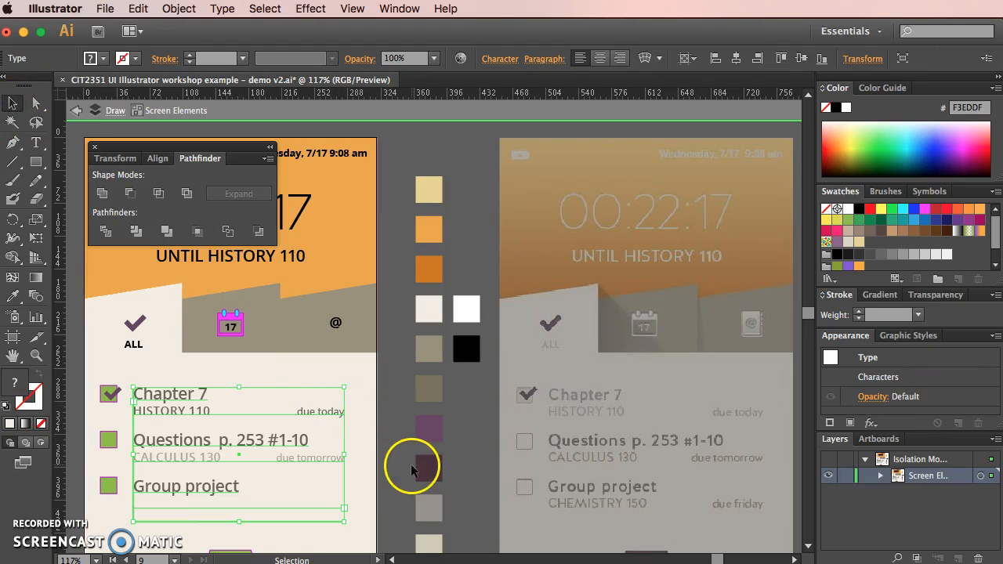
- Recolour the CALCULUS 130 line with the darker olive palette square, 787360, using the Eyedropper
{"action": "double_click", "coordinate": [302, 458]}
{"action": "triple_click", "coordinate": [205, 464]}
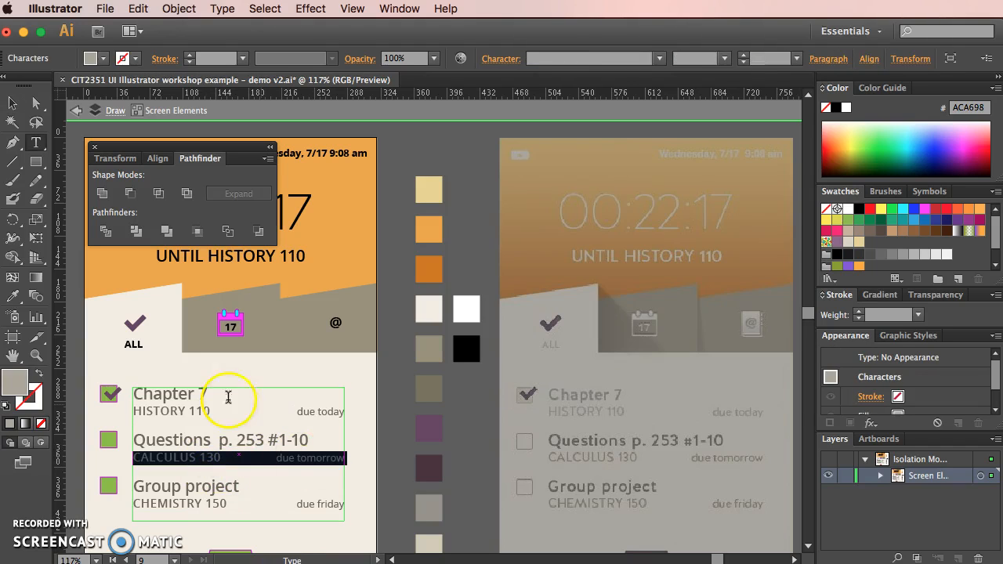
{"action": "left_click", "coordinate": [12, 297]}
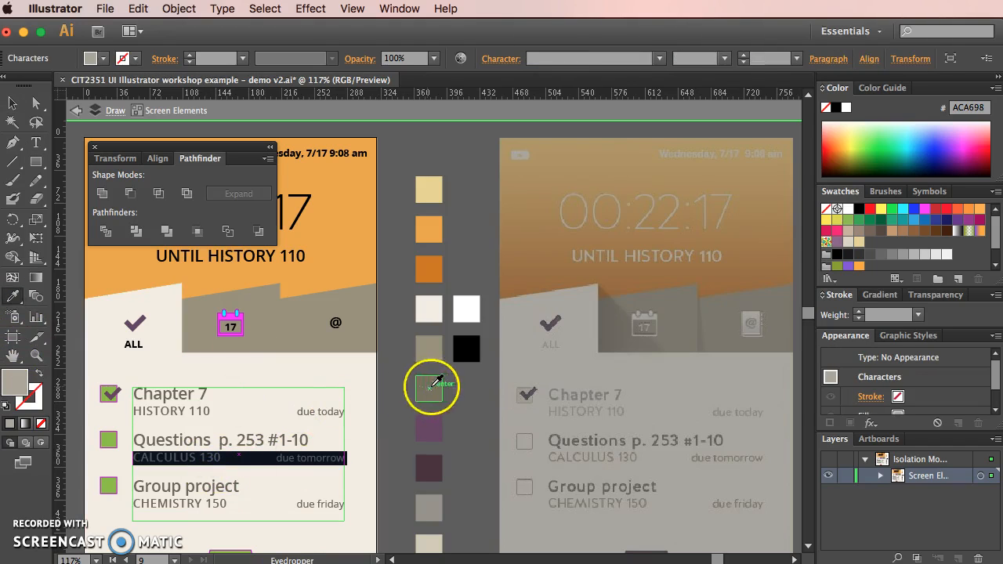
{"action": "left_click", "coordinate": [430, 386]}
- Recolour the CHEMISTRY 150 line with the lighter olive palette square, 98927C, using the Eyedropper
{"action": "left_click", "coordinate": [36, 142]}
{"action": "triple_click", "coordinate": [169, 507]}
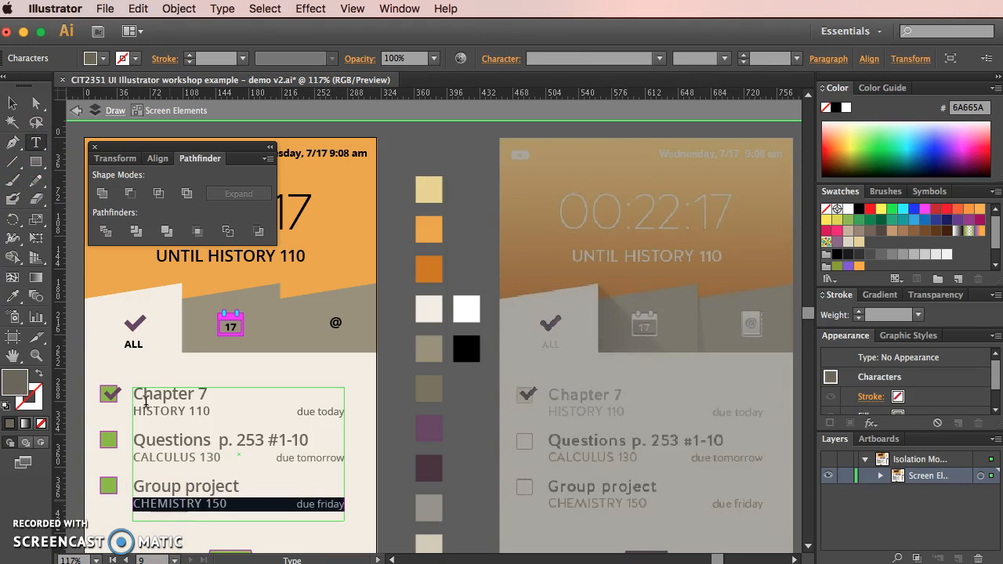
{"action": "left_click", "coordinate": [12, 296]}
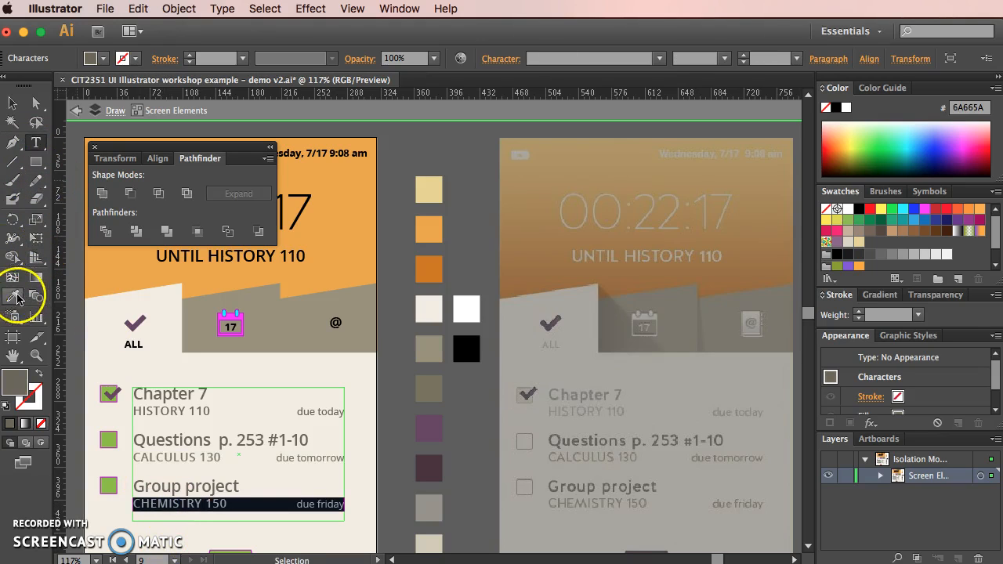
{"action": "left_click", "coordinate": [439, 351]}
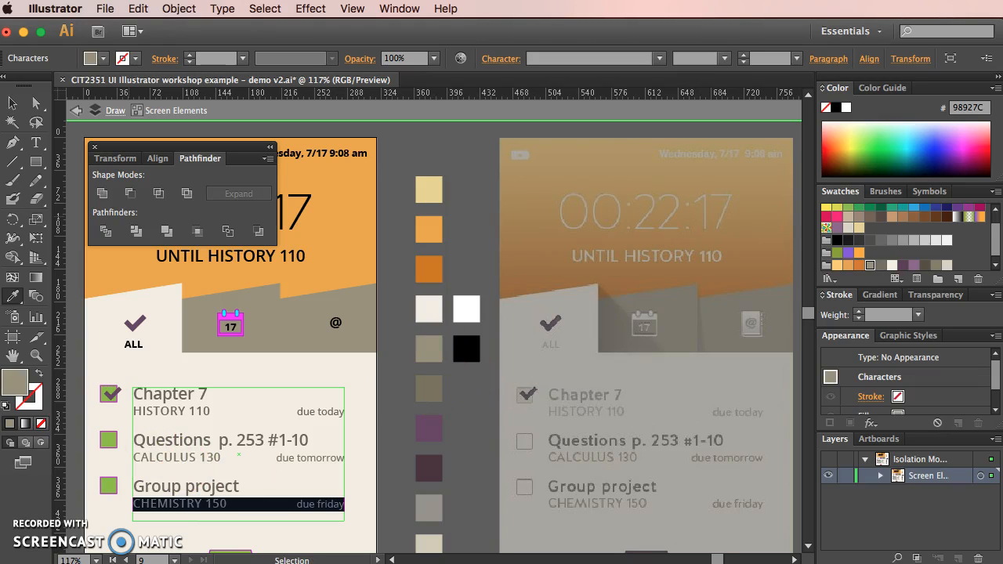
- Recolour the CALCULUS 130 line to 98927C by sampling the lighter olive palette square
{"action": "left_click", "coordinate": [32, 144]}
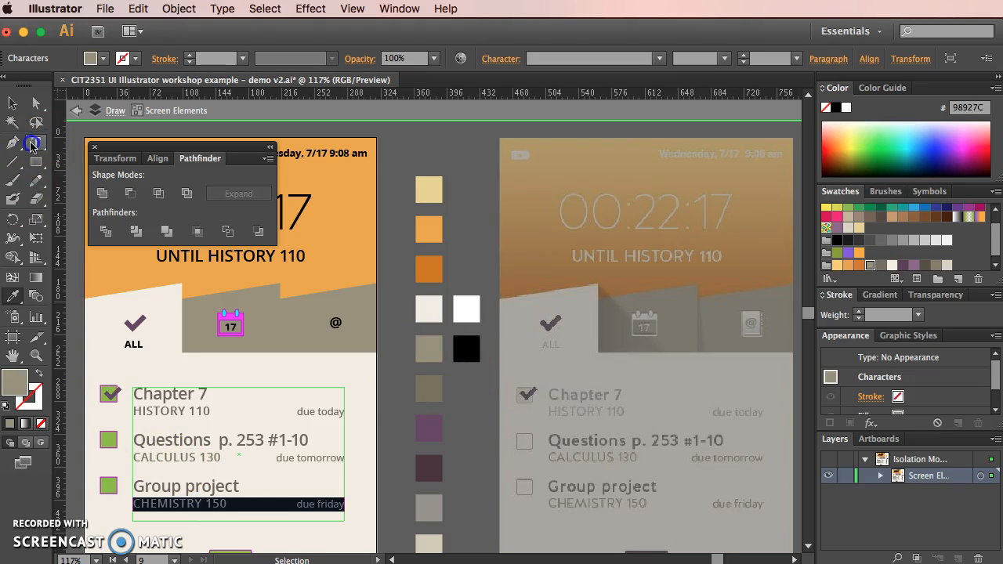
{"action": "triple_click", "coordinate": [215, 459]}
{"action": "left_click", "coordinate": [13, 296]}
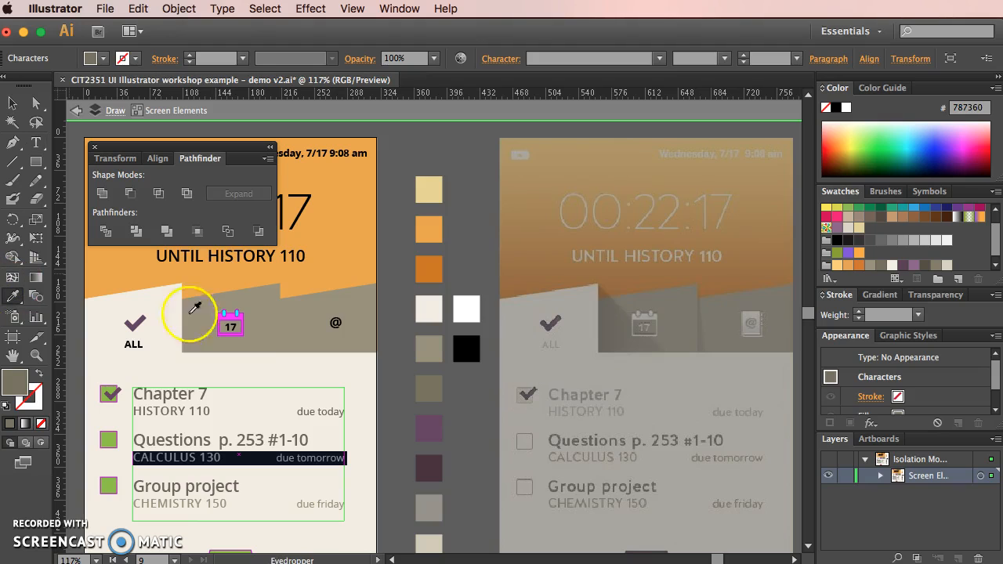
{"action": "left_click", "coordinate": [431, 382]}
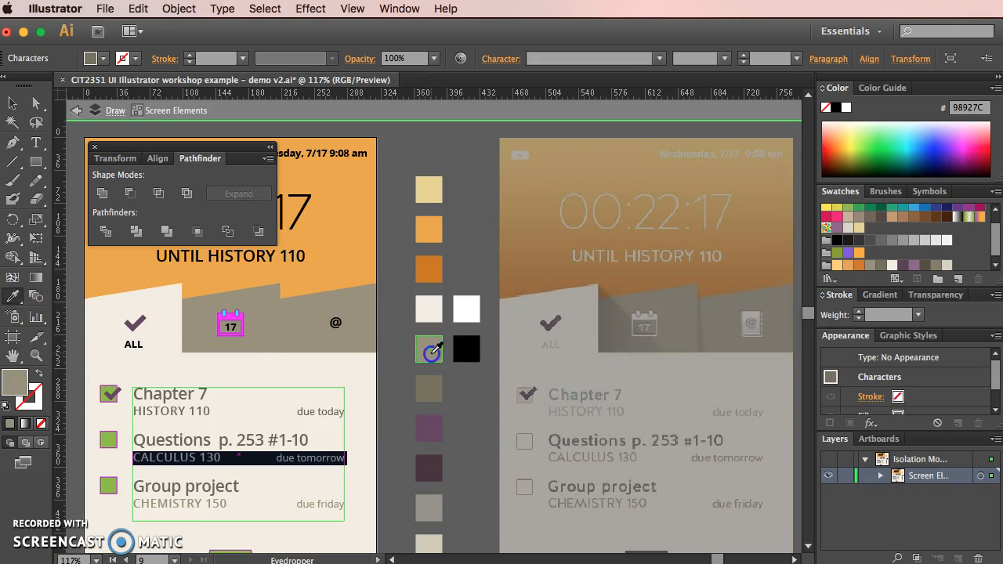
- Apply the lighter olive palette colour 98927C to the HISTORY 110 line and deselect the text
{"action": "left_click", "coordinate": [37, 145]}
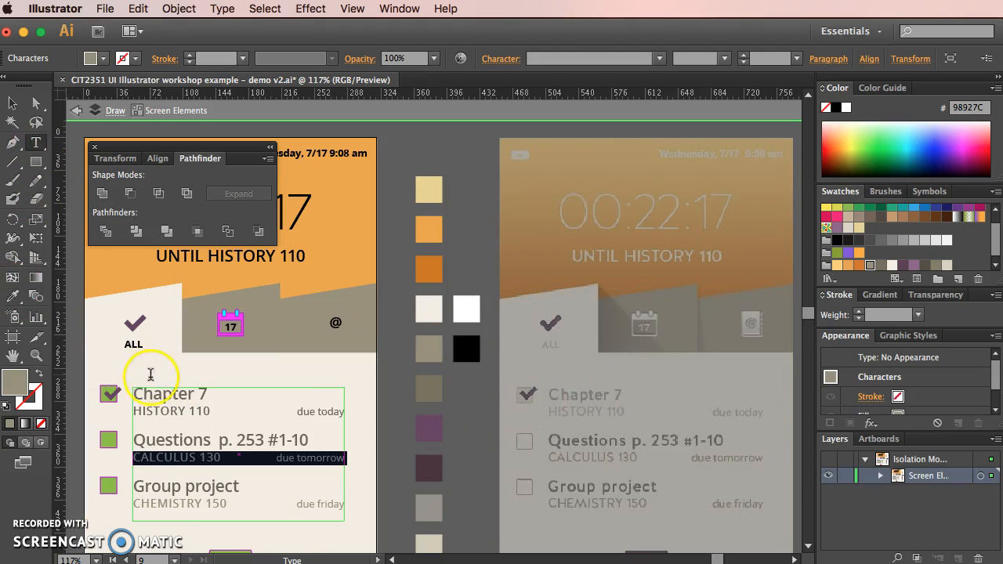
{"action": "triple_click", "coordinate": [154, 412]}
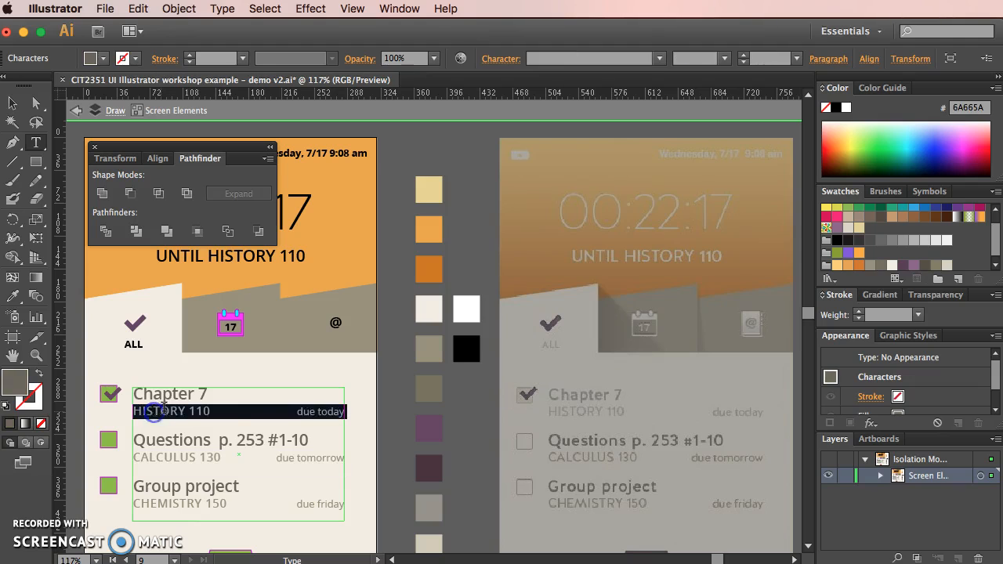
{"action": "left_click", "coordinate": [12, 301]}
{"action": "left_click", "coordinate": [433, 349]}
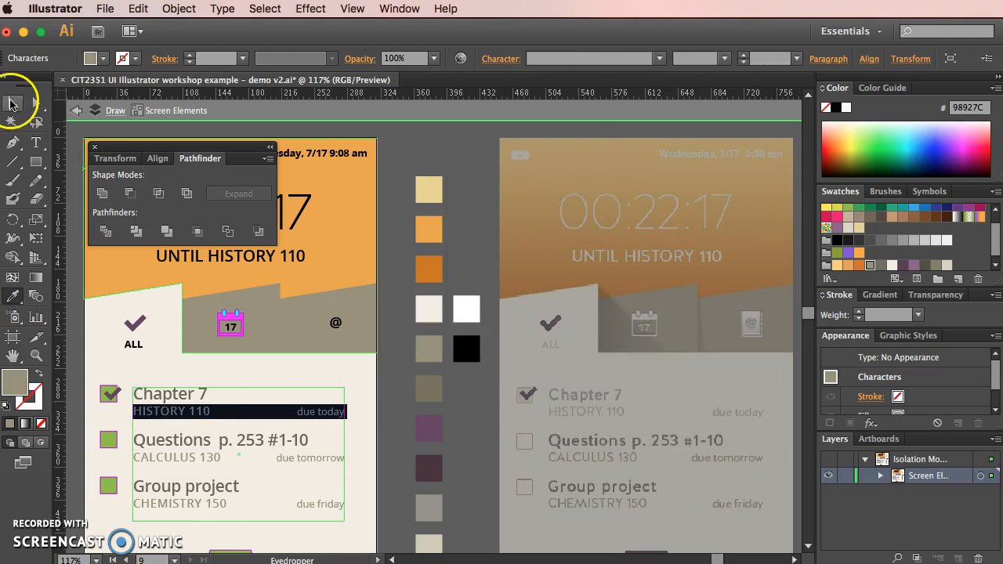
{"action": "left_click", "coordinate": [12, 102]}
{"action": "left_click", "coordinate": [391, 380]}
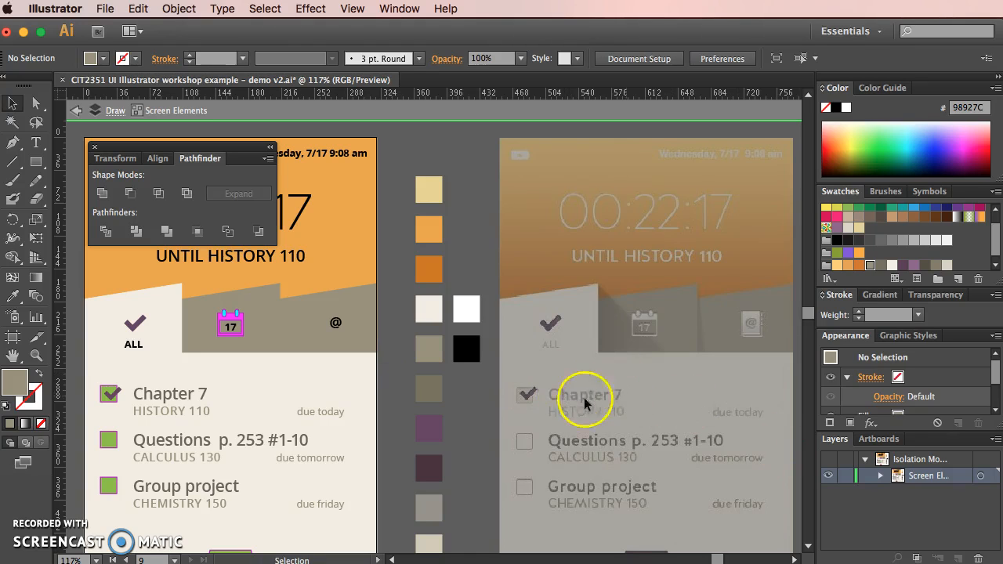
- Recolour the Chapter 7 heading with the palette's lighter olive, 98927C, and deselect it
{"action": "triple_click", "coordinate": [142, 395]}
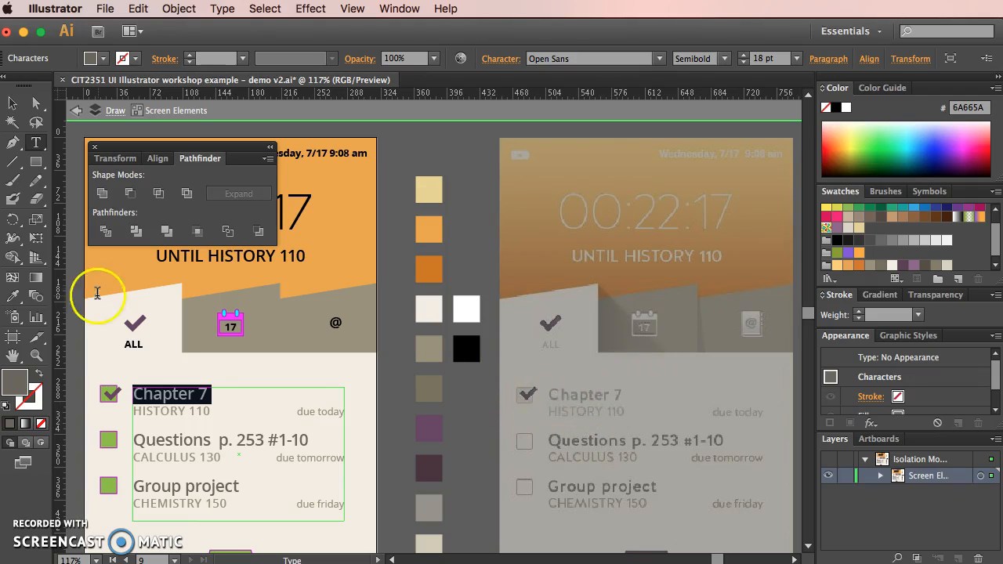
{"action": "left_click", "coordinate": [10, 298]}
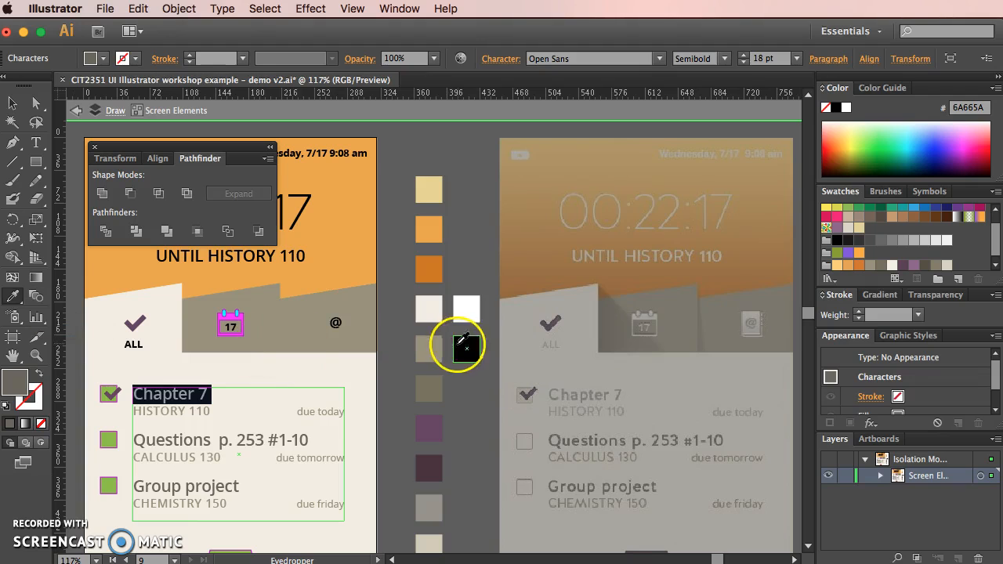
{"action": "left_click", "coordinate": [428, 347]}
{"action": "left_click", "coordinate": [11, 102]}
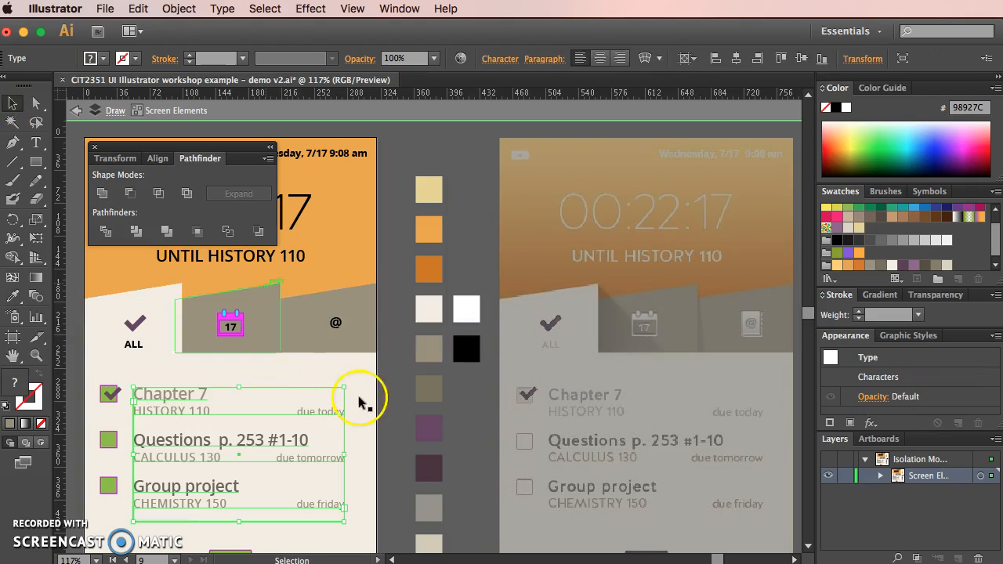
{"action": "left_click", "coordinate": [384, 394]}
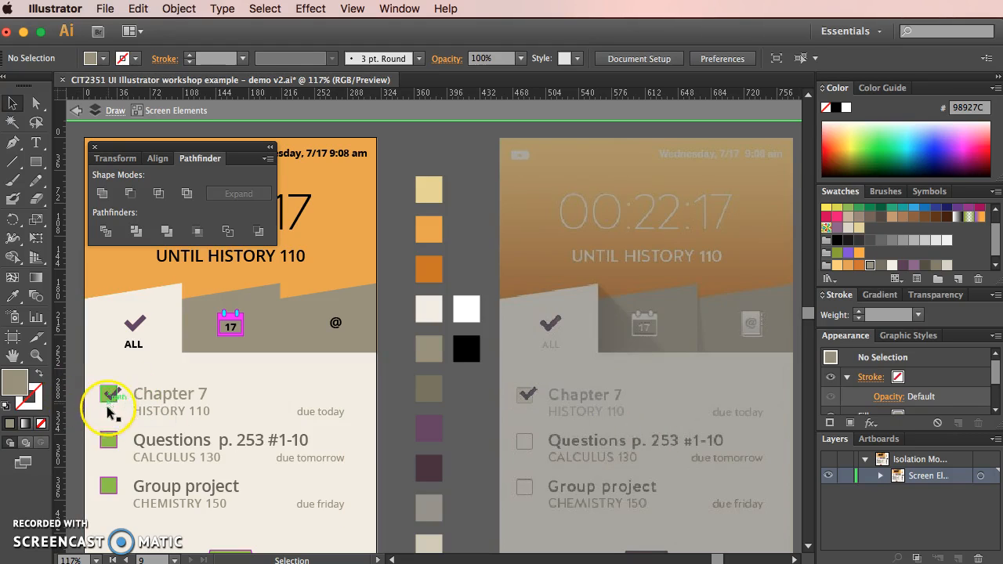
- Give the three grouped checkboxes a 1 pt stroke in the palette's darker olive, 787360, with no fill
{"action": "left_click", "coordinate": [107, 435]}
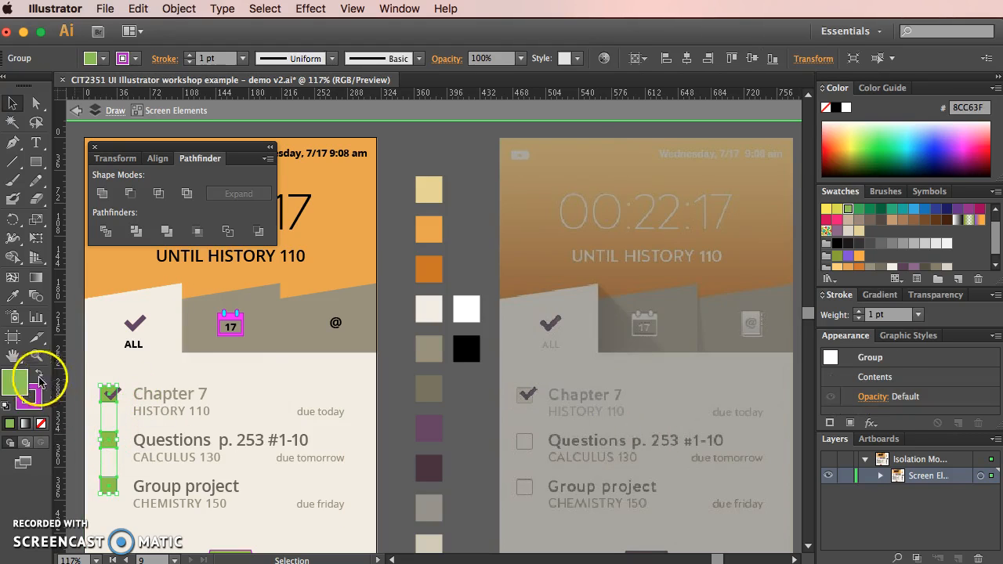
{"action": "left_click", "coordinate": [12, 297]}
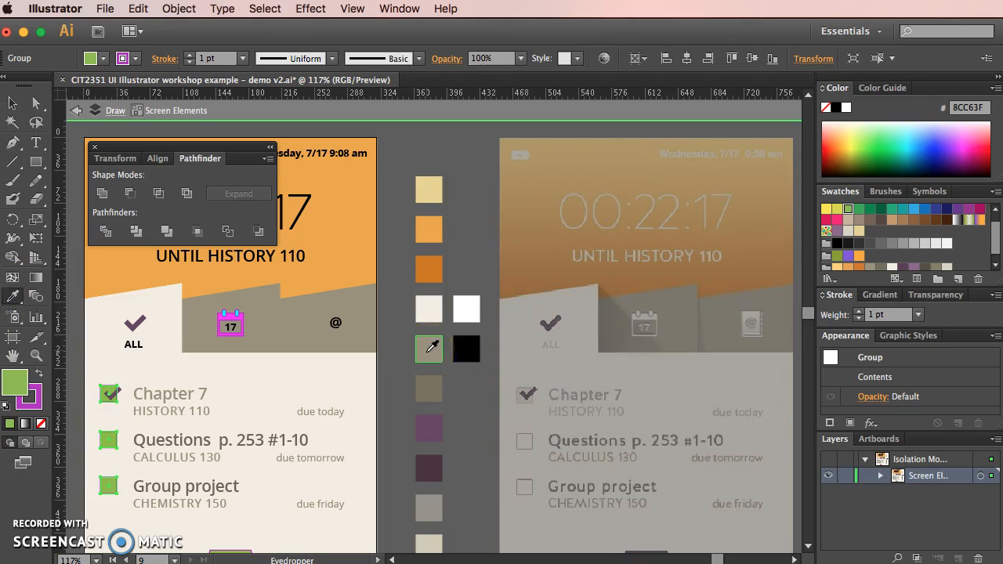
{"action": "left_click", "coordinate": [427, 384]}
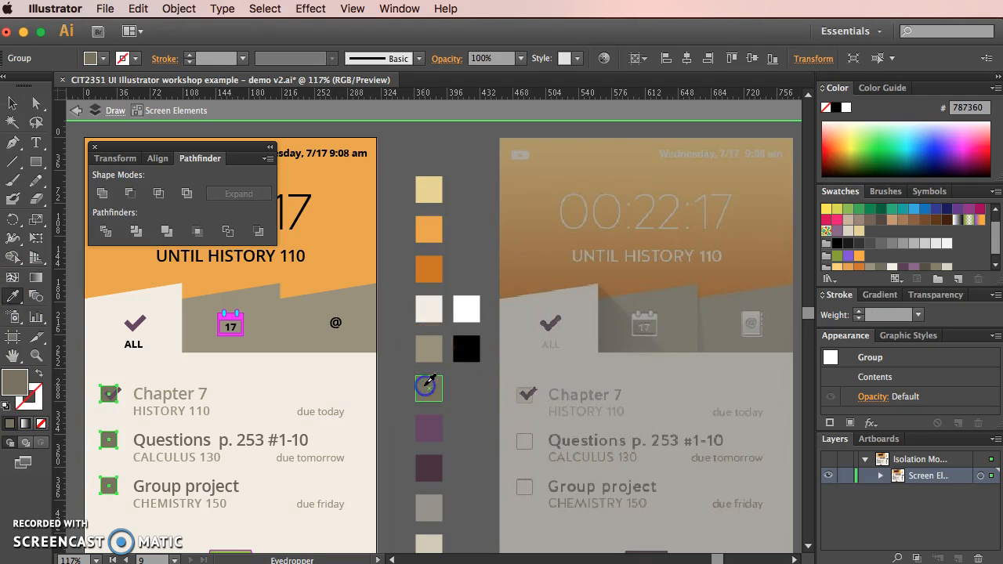
{"action": "left_click", "coordinate": [39, 377]}
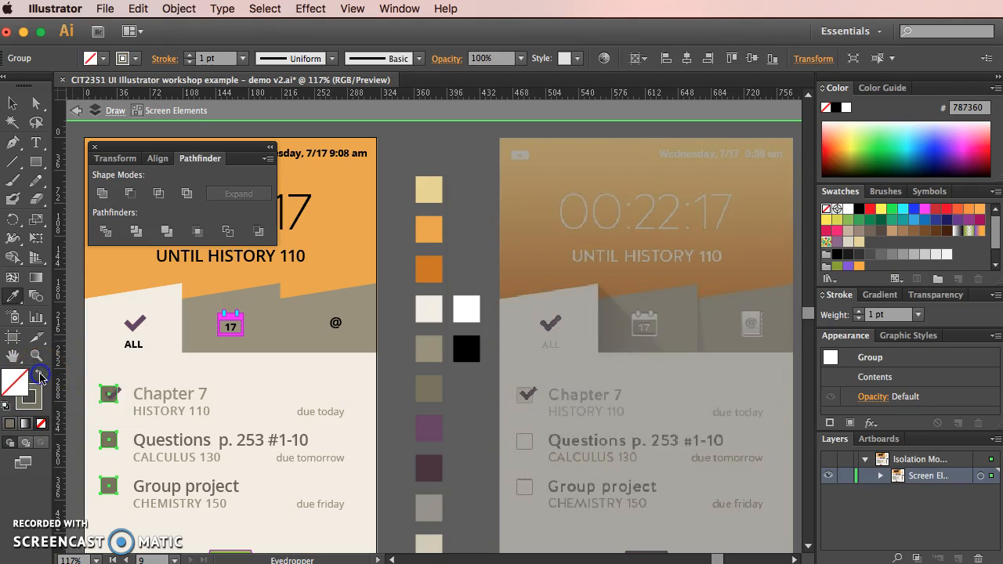
- Try to fill only the Chapter 7 checkbox with the light beige palette colour D1CCB8 using Direct Selection and the Eyedropper
{"action": "left_click", "coordinate": [35, 103]}
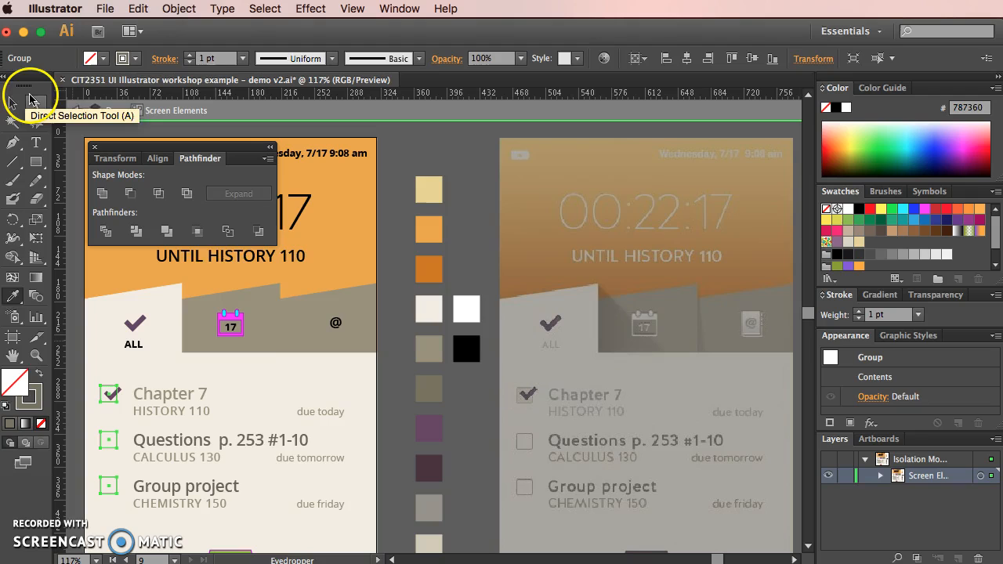
{"action": "left_click", "coordinate": [401, 368]}
{"action": "left_click", "coordinate": [108, 393]}
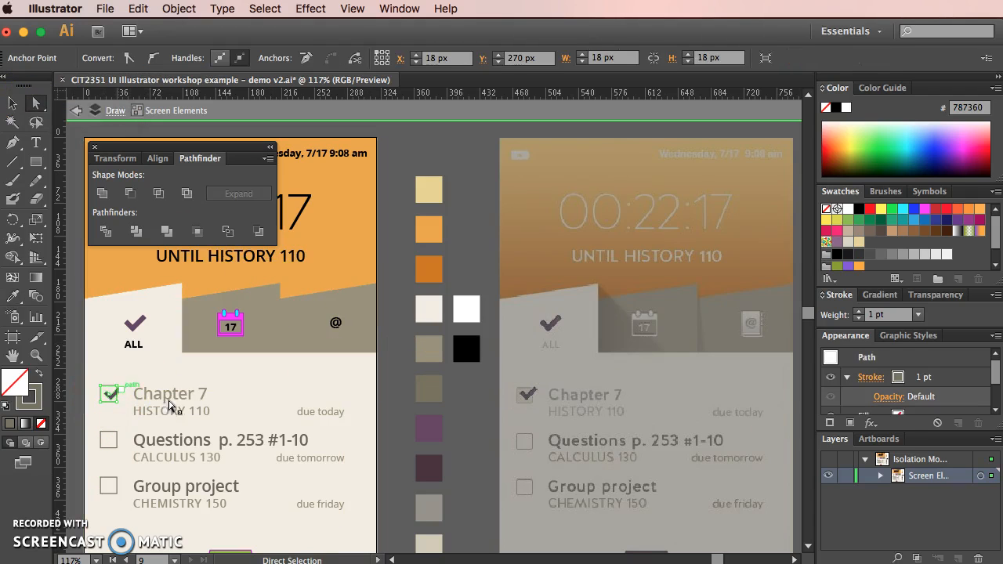
{"action": "left_click", "coordinate": [14, 297]}
{"action": "left_click", "coordinate": [428, 544]}
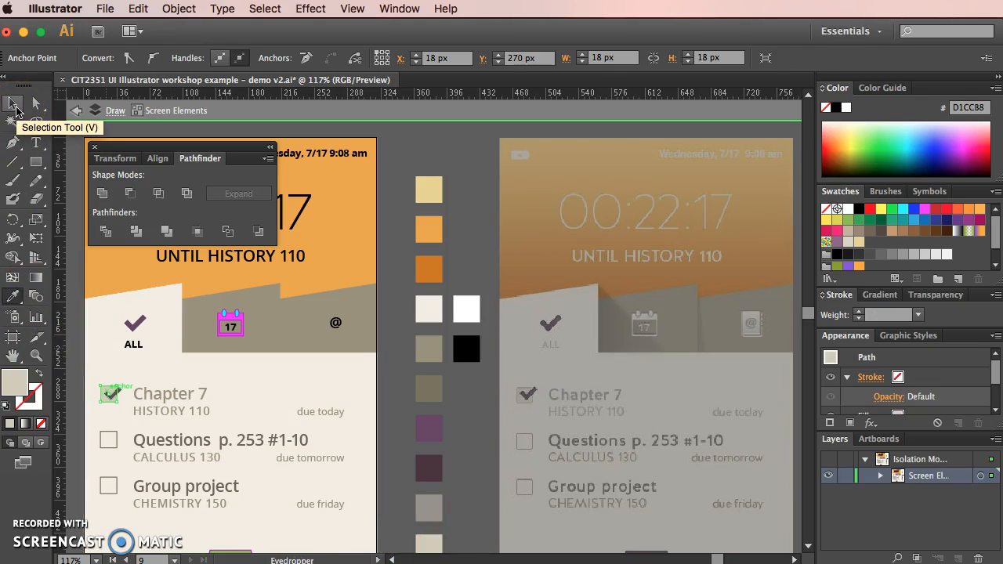
{"action": "left_click", "coordinate": [34, 401]}
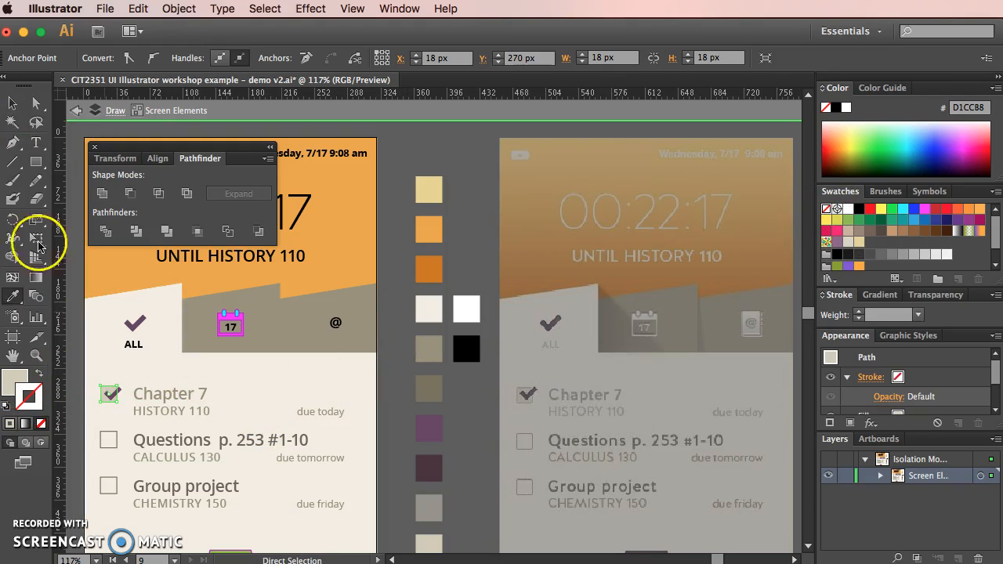
{"action": "left_click", "coordinate": [13, 104]}
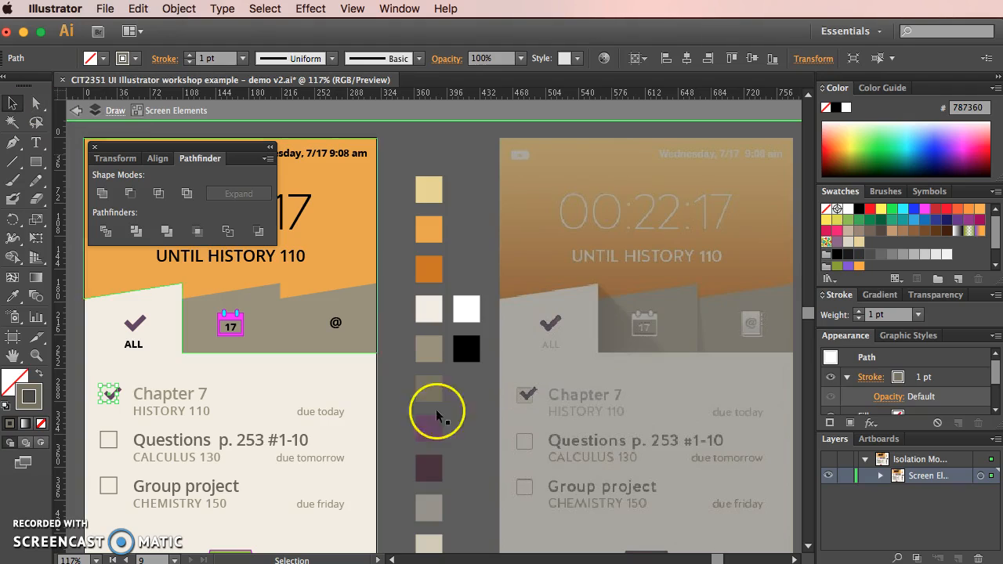
- Save the light beige palette colour D1CCB8 as a new RGB process swatch under its default name
{"action": "left_click", "coordinate": [434, 536]}
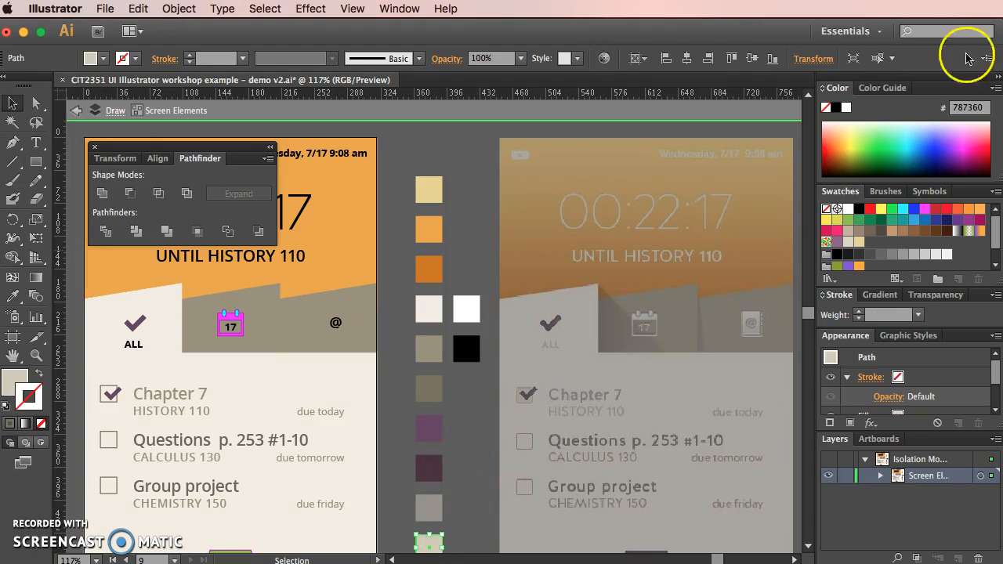
{"action": "key", "text": "p"}
{"action": "left_click", "coordinate": [13, 384]}
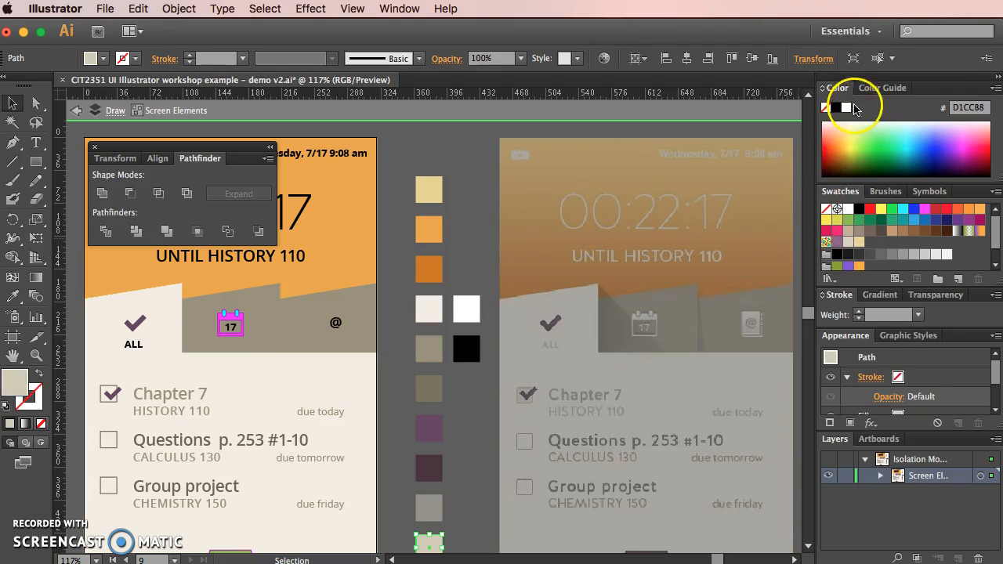
{"action": "left_click", "coordinate": [957, 280]}
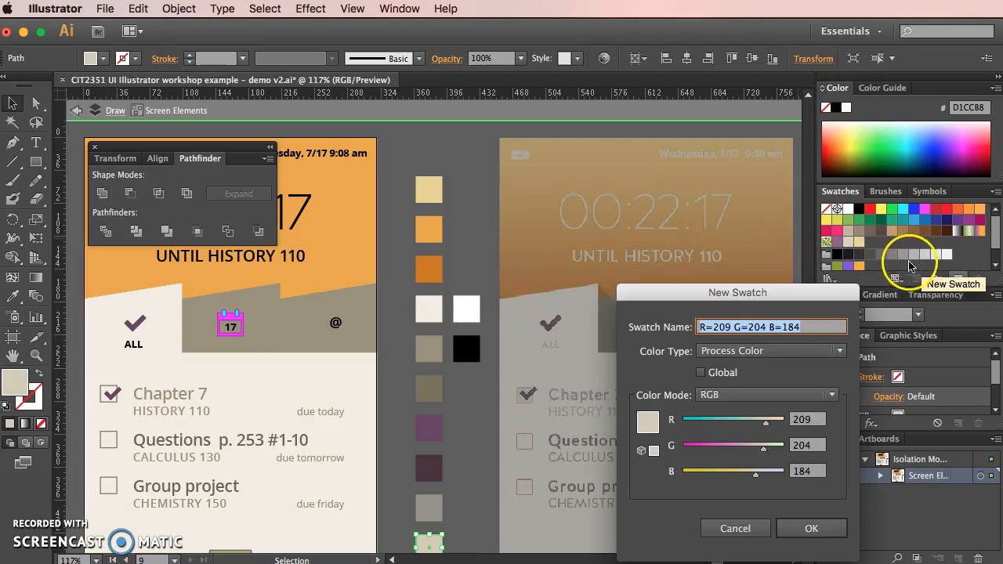
{"action": "left_click", "coordinate": [811, 528]}
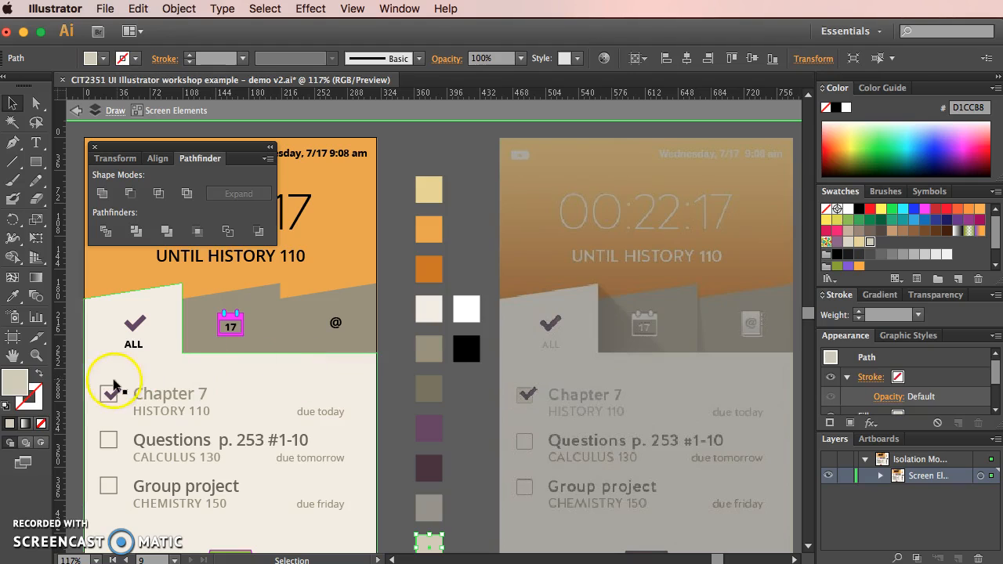
- Isolate the checkbox group, fill only the Chapter 7 checkbox with the saved beige swatch D1CCB8, and exit isolation
{"action": "left_click", "coordinate": [111, 386]}
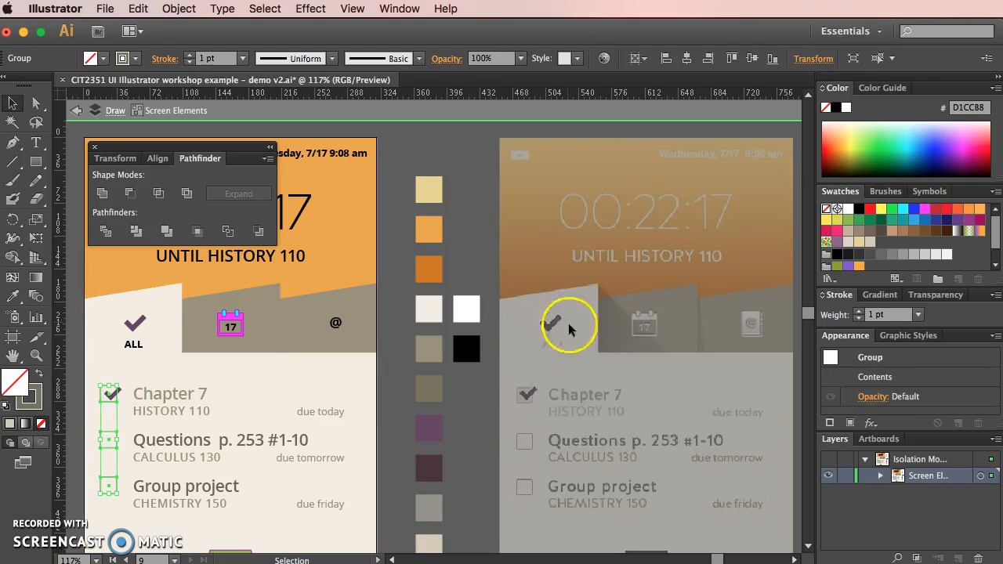
{"action": "left_click", "coordinate": [111, 399]}
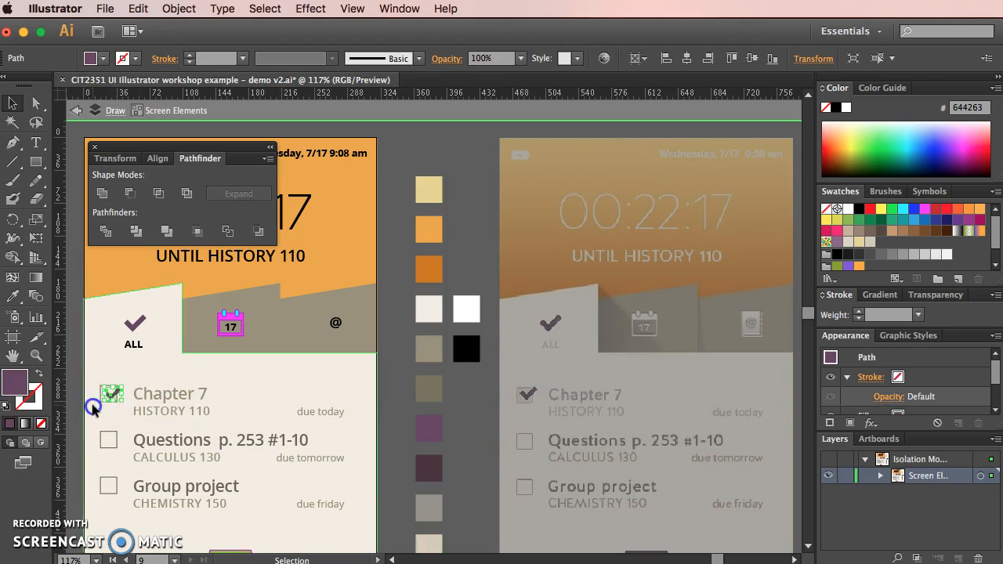
{"action": "left_click", "coordinate": [101, 400]}
{"action": "double_click", "coordinate": [101, 400]}
{"action": "left_click", "coordinate": [98, 399]}
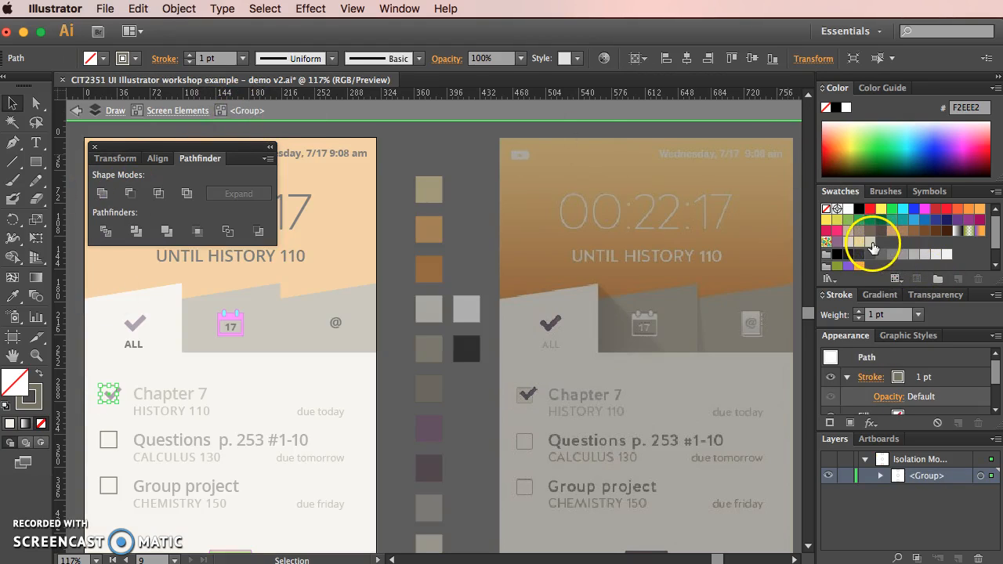
{"action": "left_click", "coordinate": [20, 390]}
{"action": "double_click", "coordinate": [396, 428]}
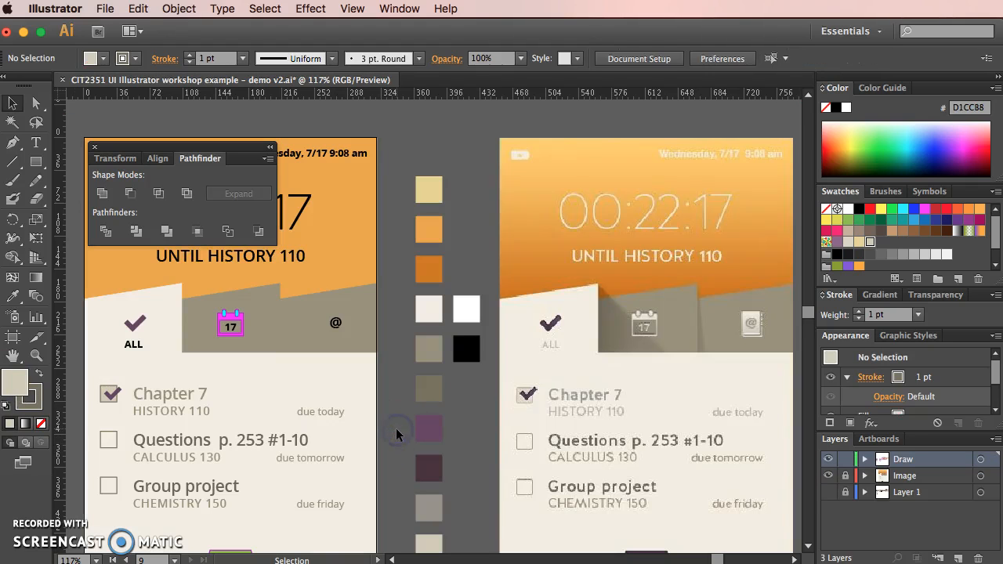
{"action": "left_click", "coordinate": [455, 346]}
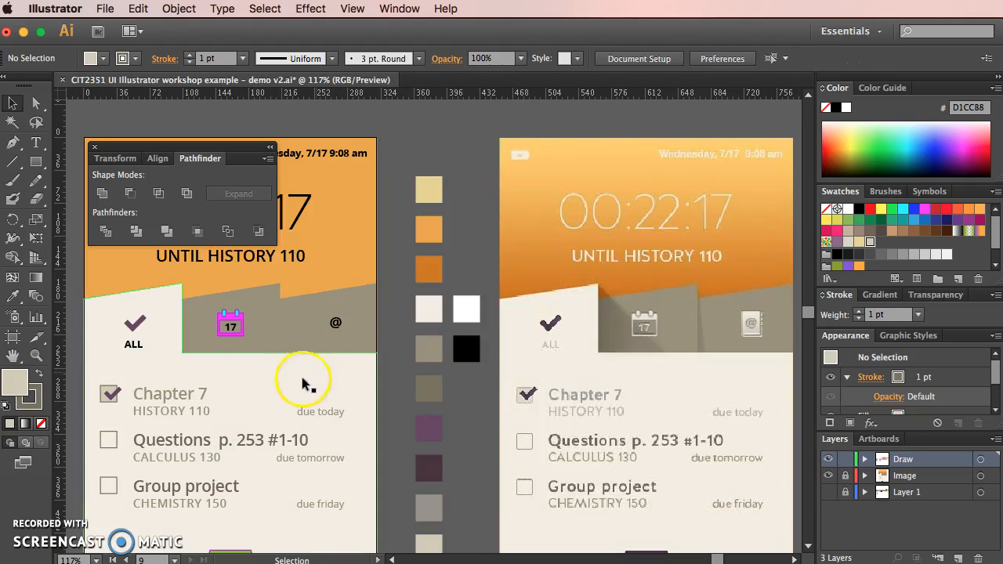
- Recolour the ALL label under the checkmark with the palette's lighter olive, 98927C, using Direct Selection and the Eyedropper, and deselect it
{"action": "left_click", "coordinate": [139, 343]}
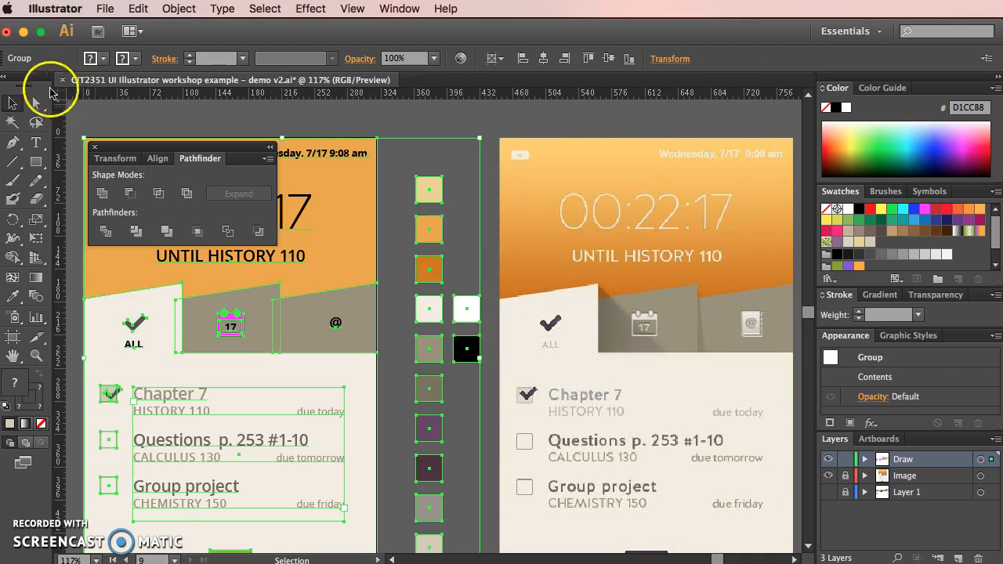
{"action": "left_click", "coordinate": [36, 103]}
{"action": "left_click", "coordinate": [186, 118]}
{"action": "left_click", "coordinate": [136, 347]}
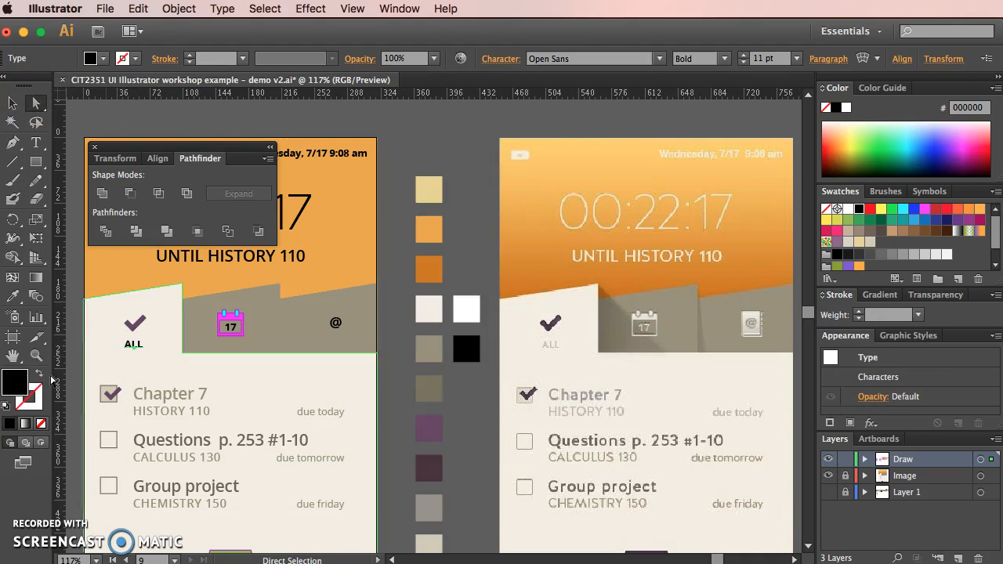
{"action": "left_click", "coordinate": [12, 296]}
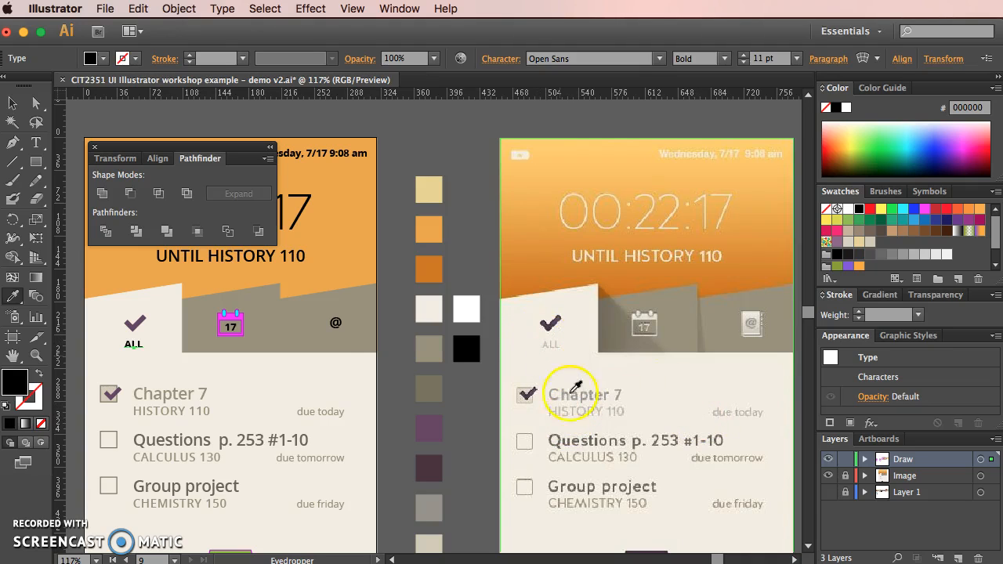
{"action": "left_click", "coordinate": [429, 349]}
{"action": "left_click", "coordinate": [33, 108]}
{"action": "left_click", "coordinate": [13, 103]}
{"action": "left_click", "coordinate": [352, 110]}
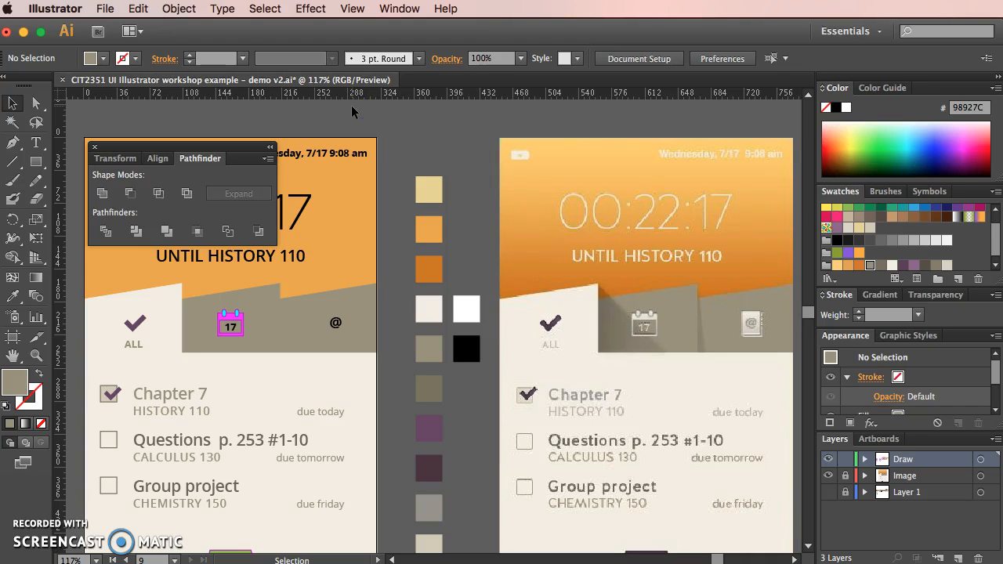
{"action": "left_click", "coordinate": [342, 153]}
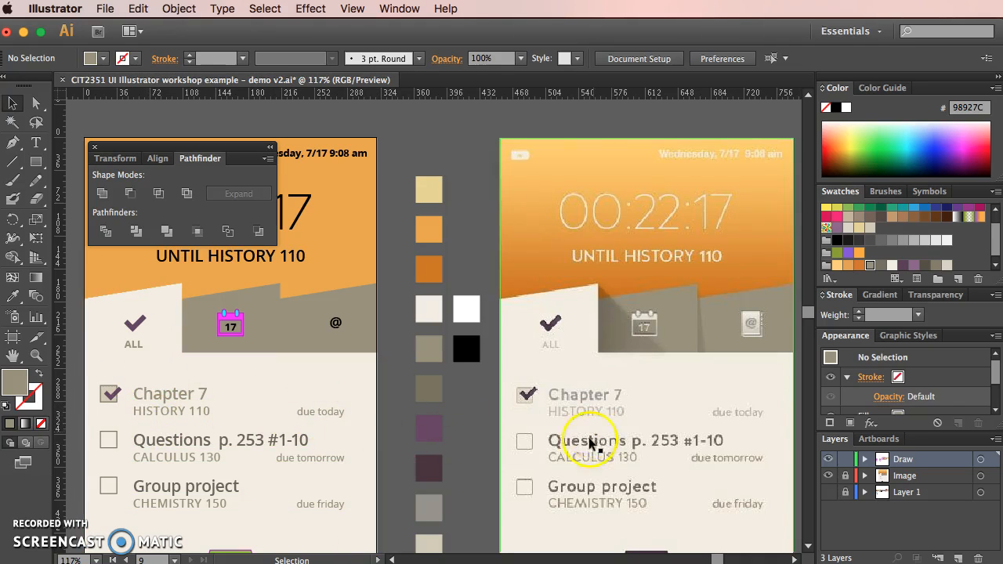
- Recolour the CALCULUS 130 line, including its due tomorrow text, with the palette's darker olive, 787360
{"action": "double_click", "coordinate": [212, 460]}
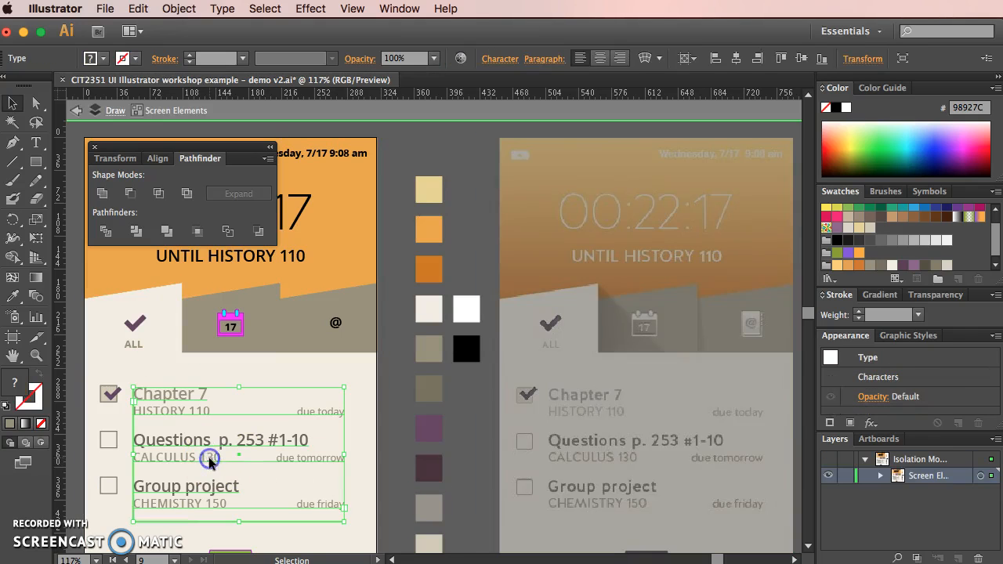
{"action": "triple_click", "coordinate": [191, 461]}
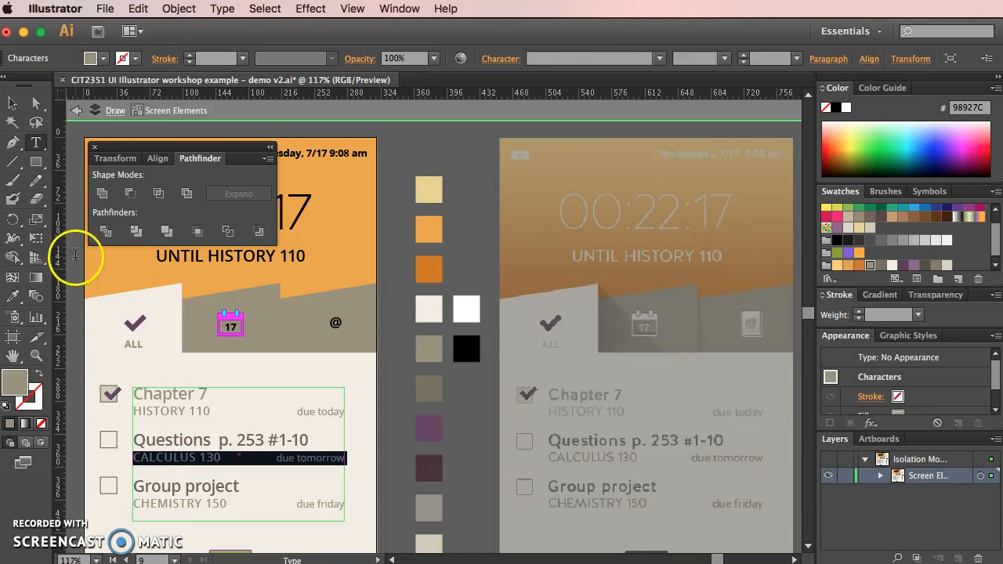
{"action": "left_click", "coordinate": [12, 296]}
{"action": "left_click", "coordinate": [430, 387]}
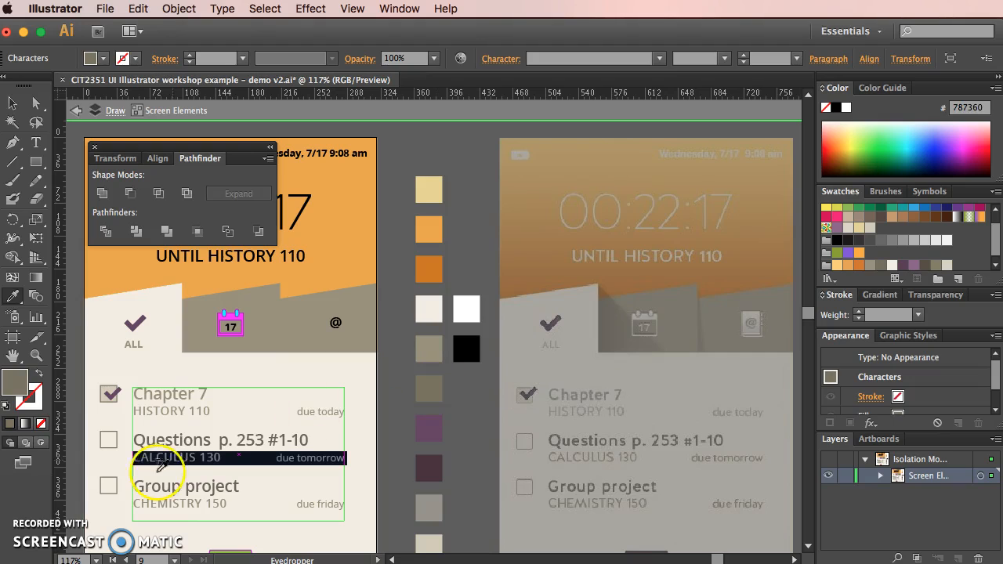
- Recolour the CHEMISTRY 150 line with the palette's darker olive, 787360, deselect the text, and leave isolation mode
{"action": "left_click", "coordinate": [37, 141]}
{"action": "triple_click", "coordinate": [174, 507]}
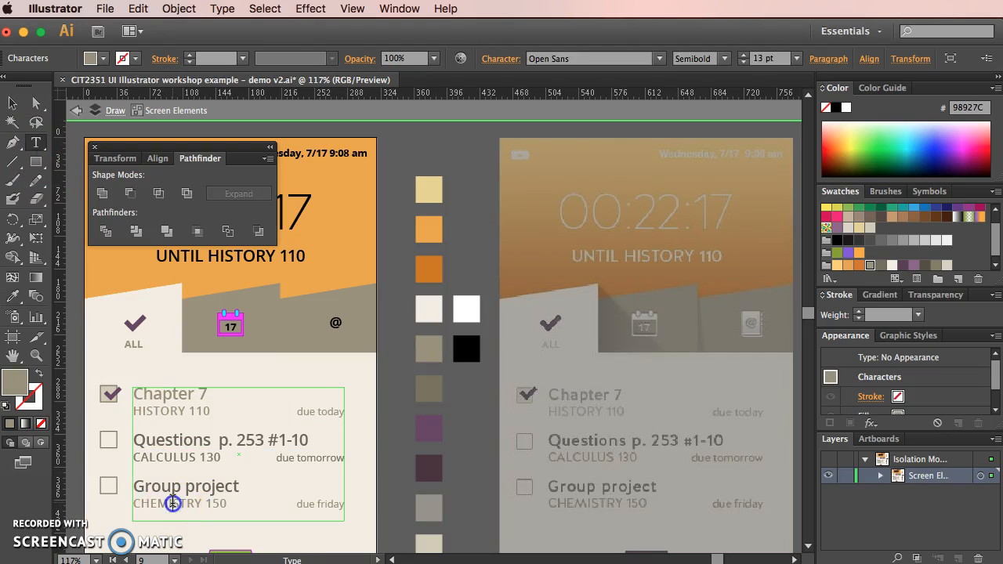
{"action": "left_click", "coordinate": [12, 296]}
{"action": "left_click", "coordinate": [338, 349]}
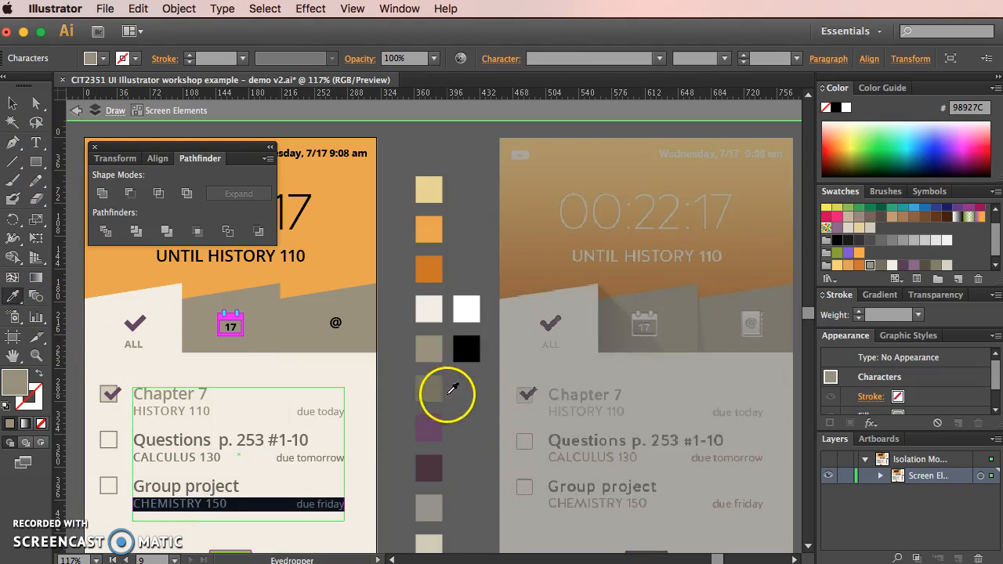
{"action": "left_click", "coordinate": [435, 387]}
{"action": "left_click", "coordinate": [12, 103]}
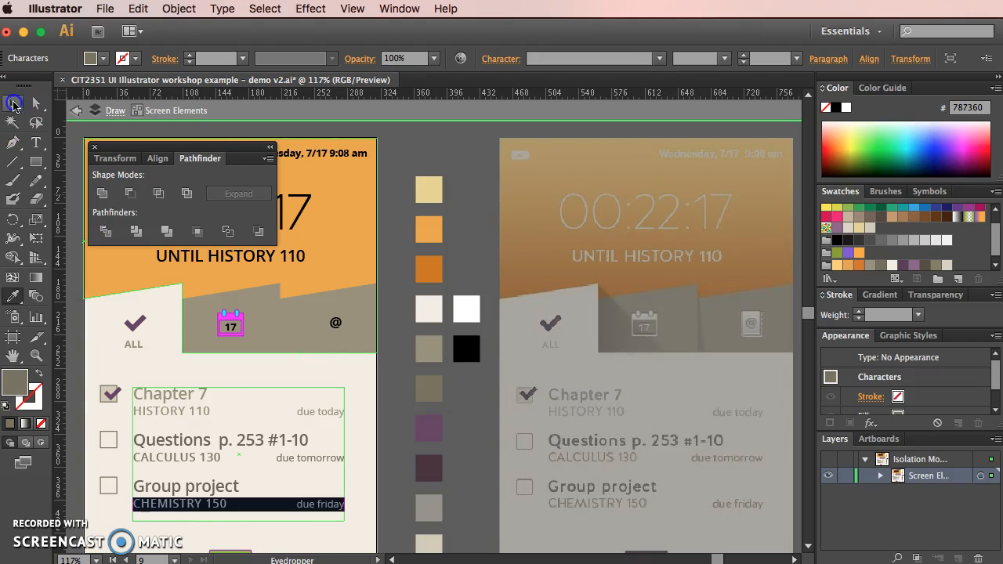
{"action": "left_click", "coordinate": [402, 246]}
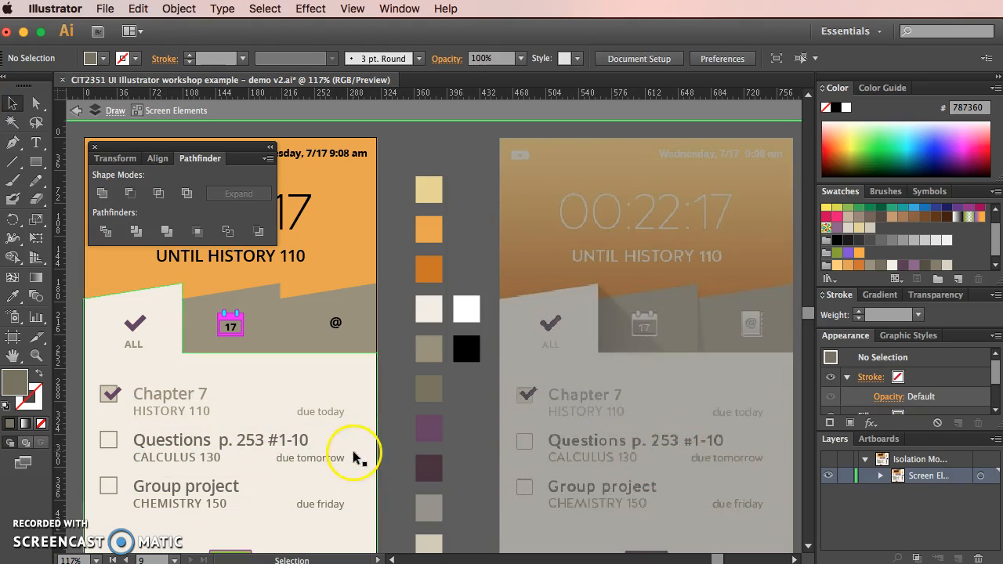
{"action": "left_click", "coordinate": [472, 452]}
{"action": "double_click", "coordinate": [474, 452]}
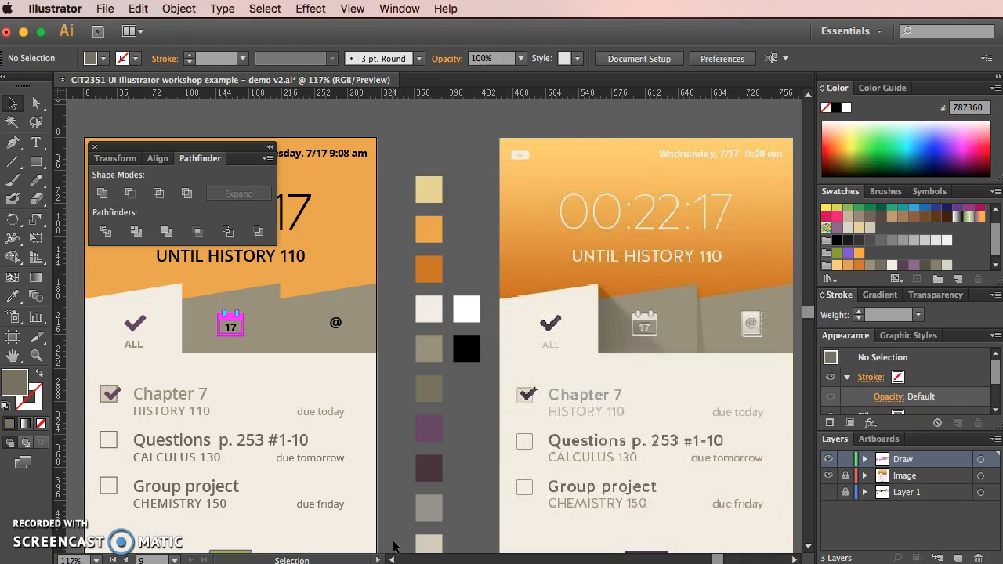
- Undo the recolouring of the CHEMISTRY 150 and CALCULUS 130 lines and of the ALL label
{"action": "key", "text": "super+z"}
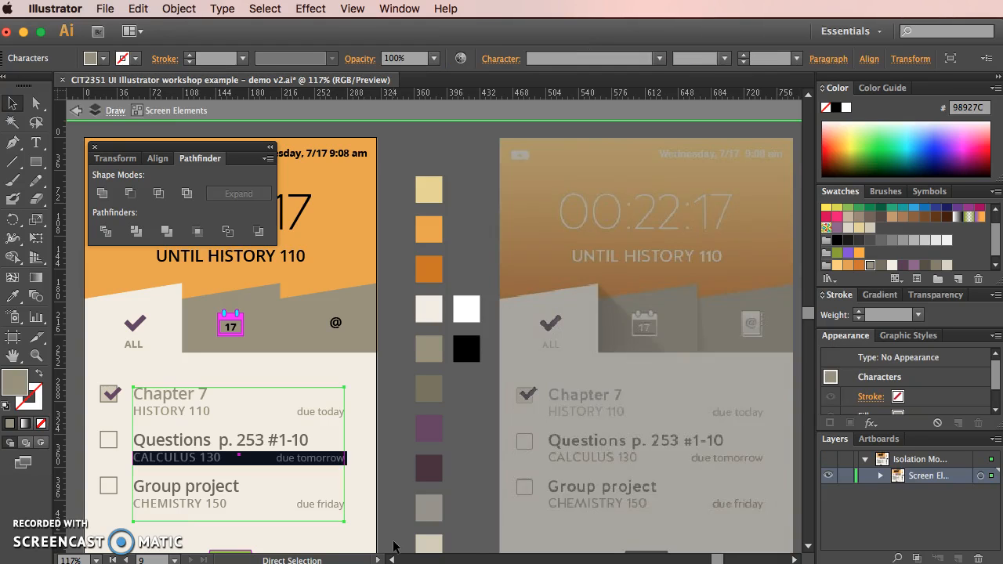
{"action": "key", "text": "super+z"}
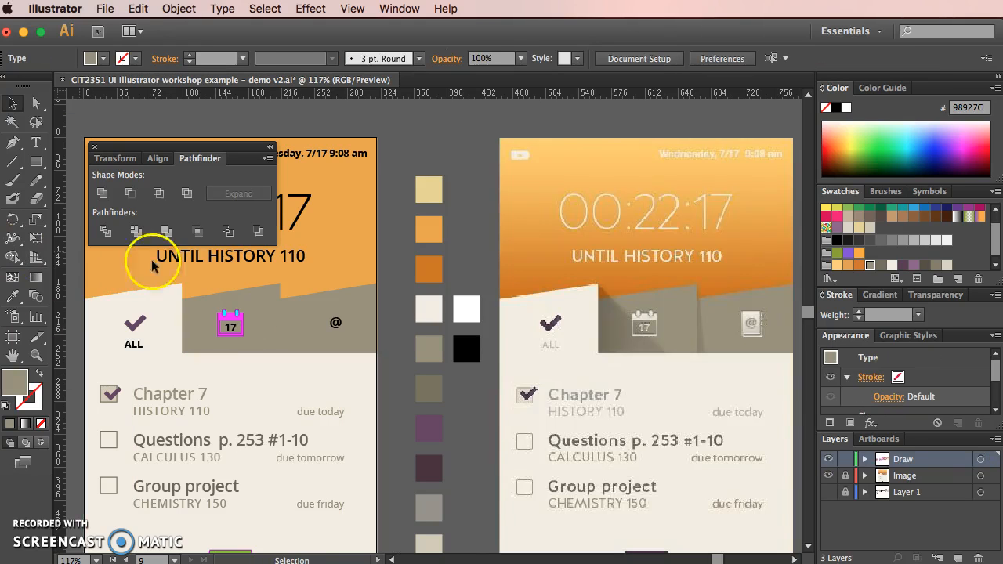
- Recolour the HISTORY 110 line with the palette's warm grey, 989488, and exit isolation mode
{"action": "double_click", "coordinate": [154, 408]}
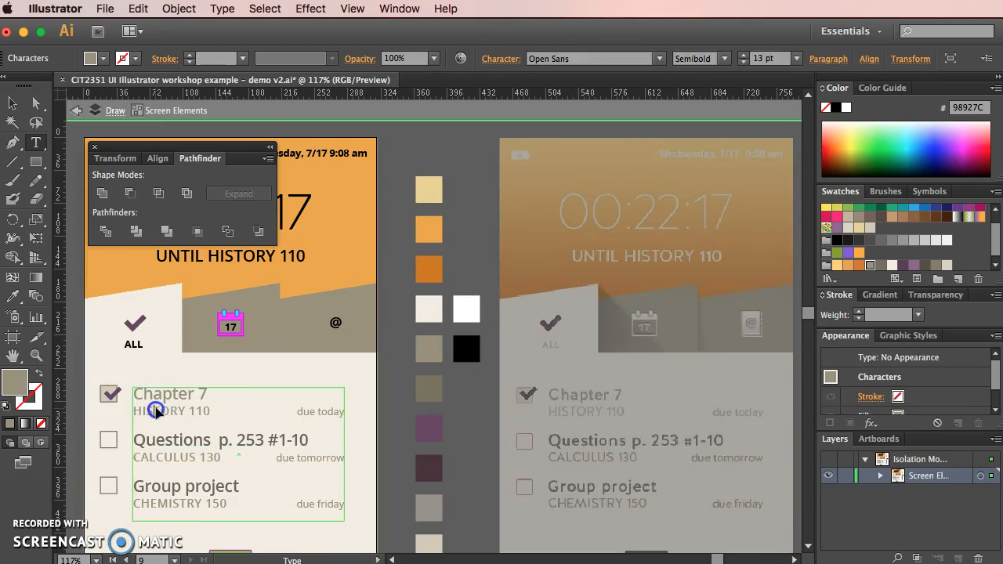
{"action": "triple_click", "coordinate": [154, 408]}
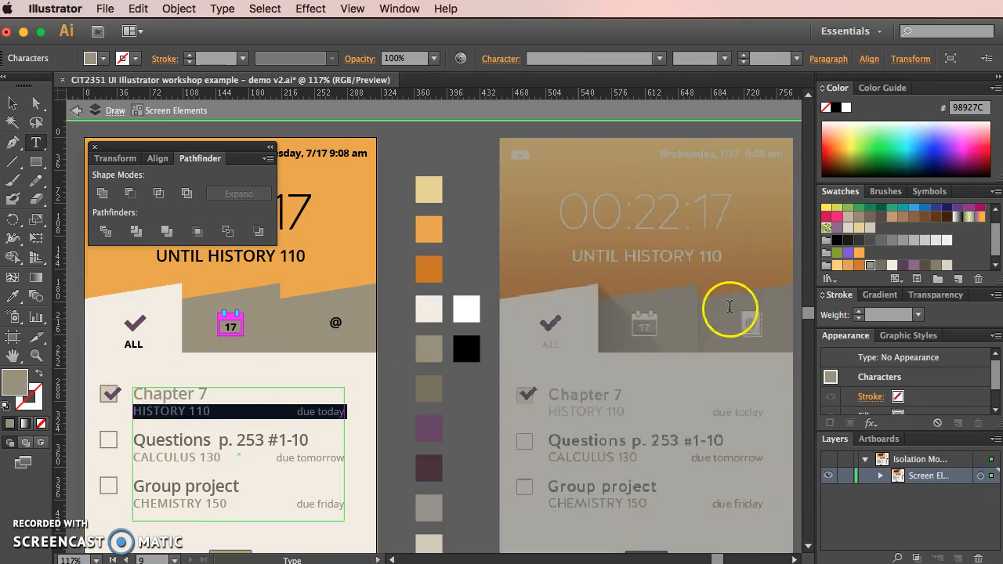
{"action": "left_click", "coordinate": [11, 298]}
{"action": "left_click", "coordinate": [429, 507]}
{"action": "left_click", "coordinate": [10, 102]}
{"action": "double_click", "coordinate": [476, 271]}
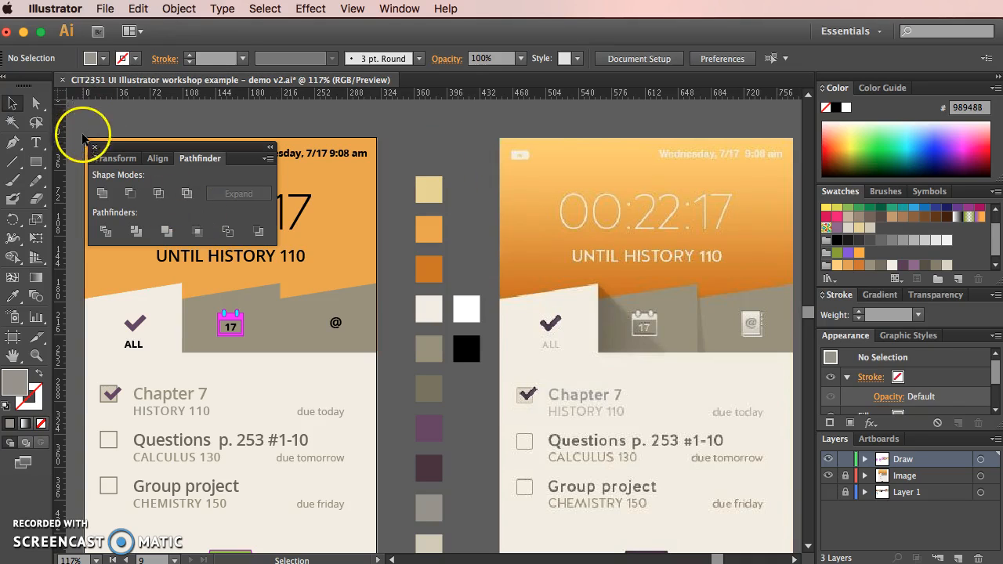
- Dock the floating Transform, Align and Pathfinder group with the other panels and collapse the dock to icons
{"action": "left_click_drag", "start_coordinate": [122, 154], "coordinate": [872, 542]}
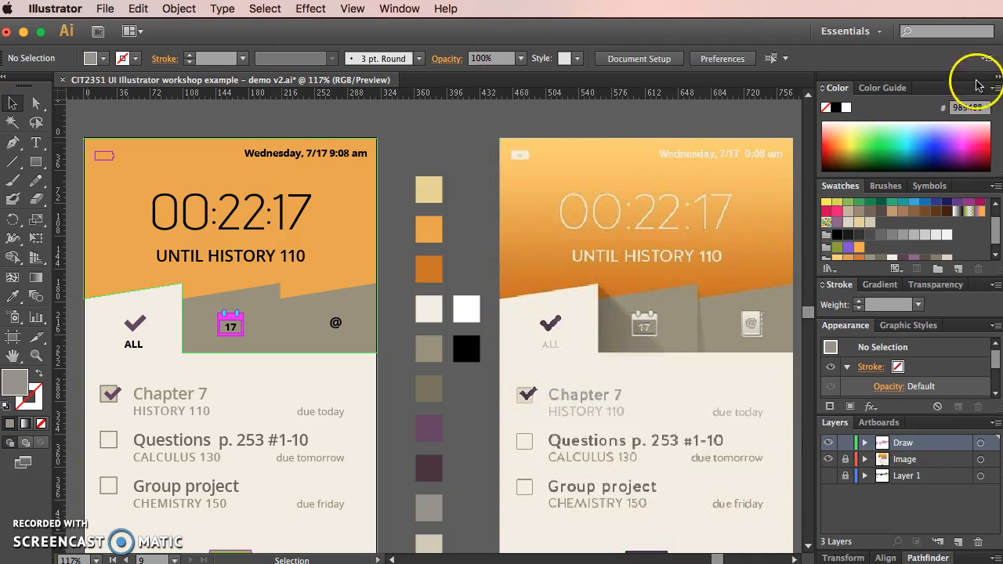
{"action": "left_click", "coordinate": [995, 76]}
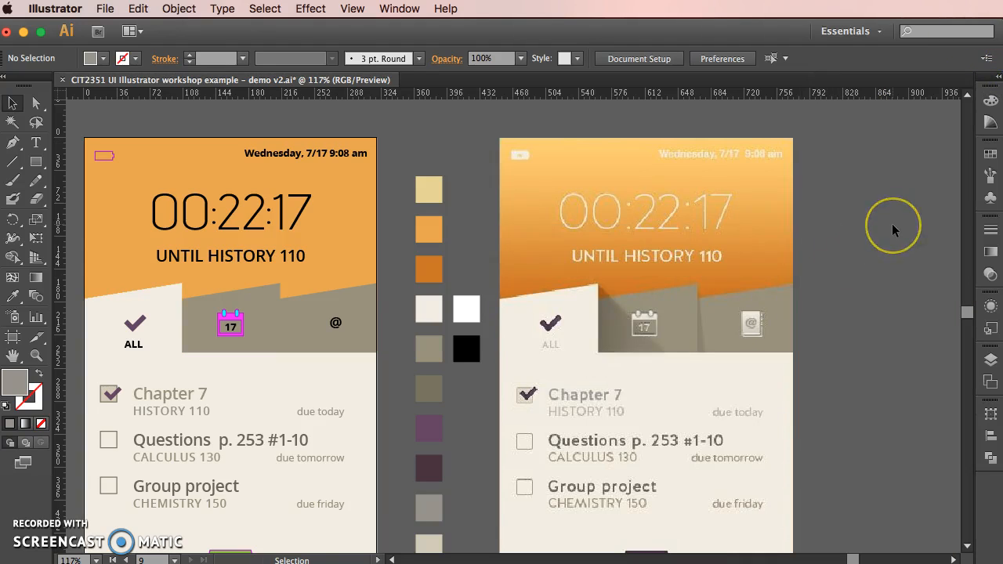
- Isolate the screen elements and recolour the green add-button tab at the mockup's lower edge with the purple palette colour, without a stroke
{"action": "key", "text": "super+equal"}
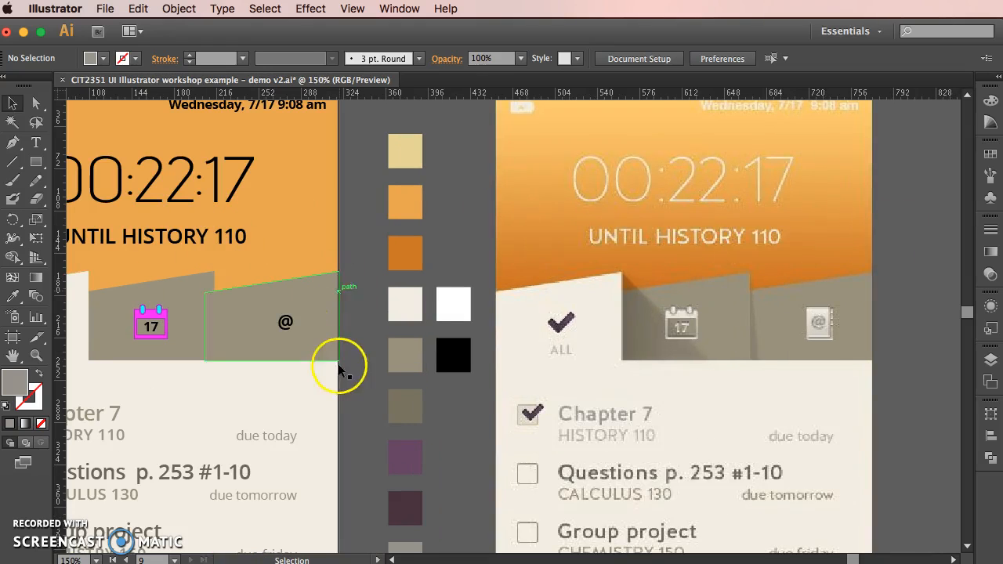
{"action": "left_click_drag", "start_coordinate": [288, 395], "coordinate": [505, 265]}
{"action": "left_click_drag", "start_coordinate": [478, 195], "coordinate": [407, 208]}
{"action": "left_click", "coordinate": [348, 426]}
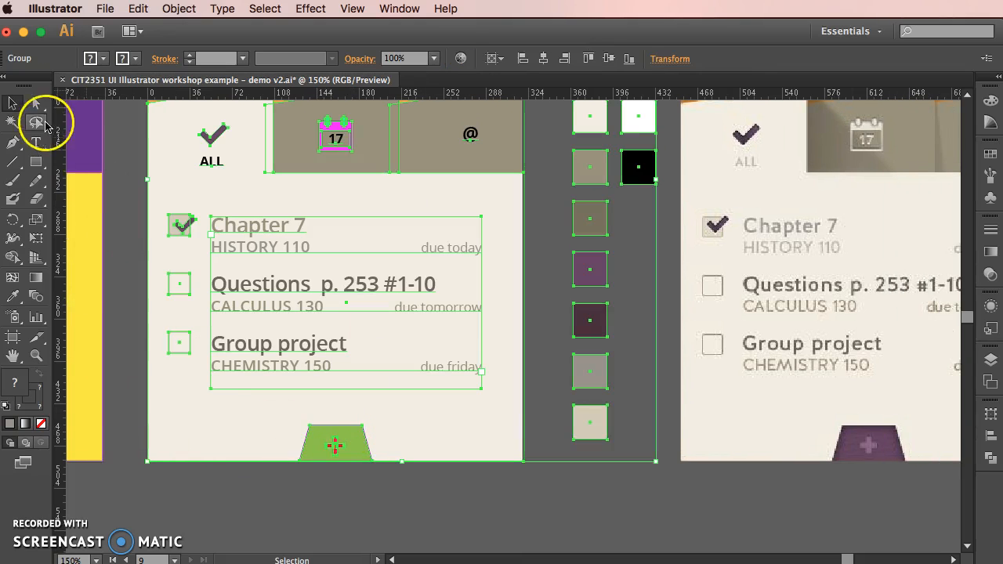
{"action": "double_click", "coordinate": [348, 431]}
{"action": "left_click", "coordinate": [348, 427]}
{"action": "left_click", "coordinate": [16, 299]}
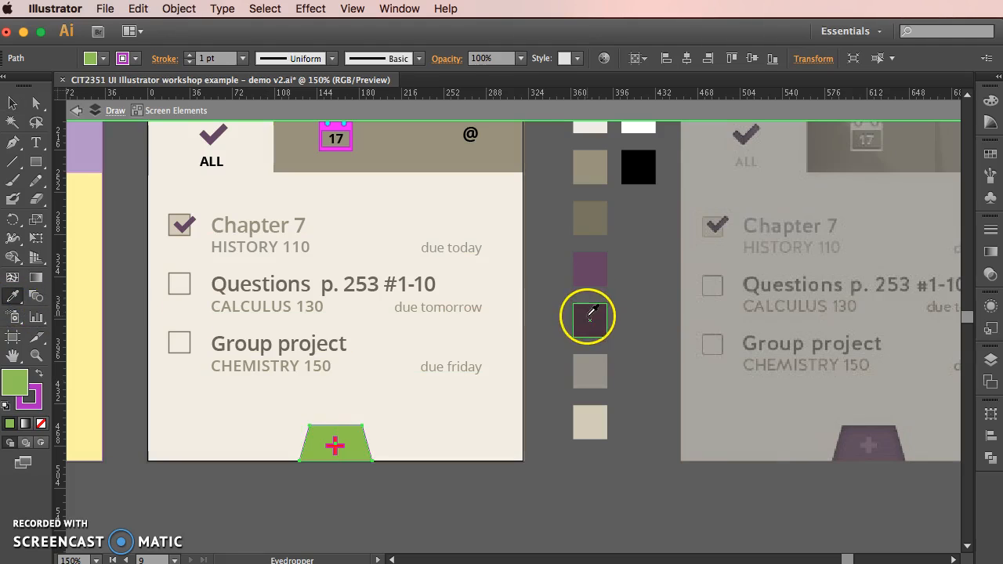
{"action": "left_click", "coordinate": [596, 276]}
- Recolour the red plus sign on the add-button tab with the light beige palette colour, without a stroke
{"action": "key", "text": "v"}
{"action": "left_click", "coordinate": [332, 436]}
{"action": "left_click", "coordinate": [336, 447]}
{"action": "key", "text": "i"}
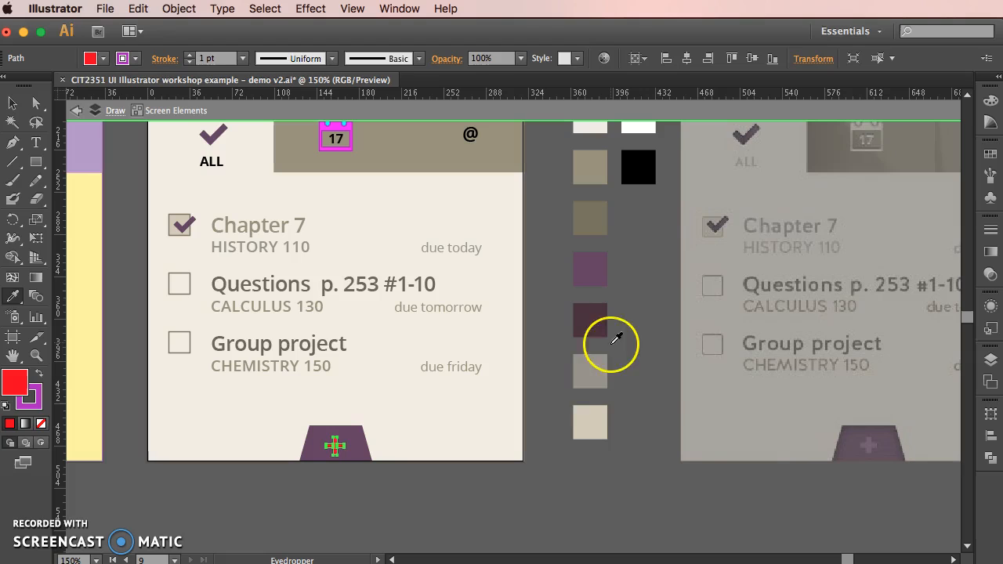
{"action": "left_click", "coordinate": [592, 424]}
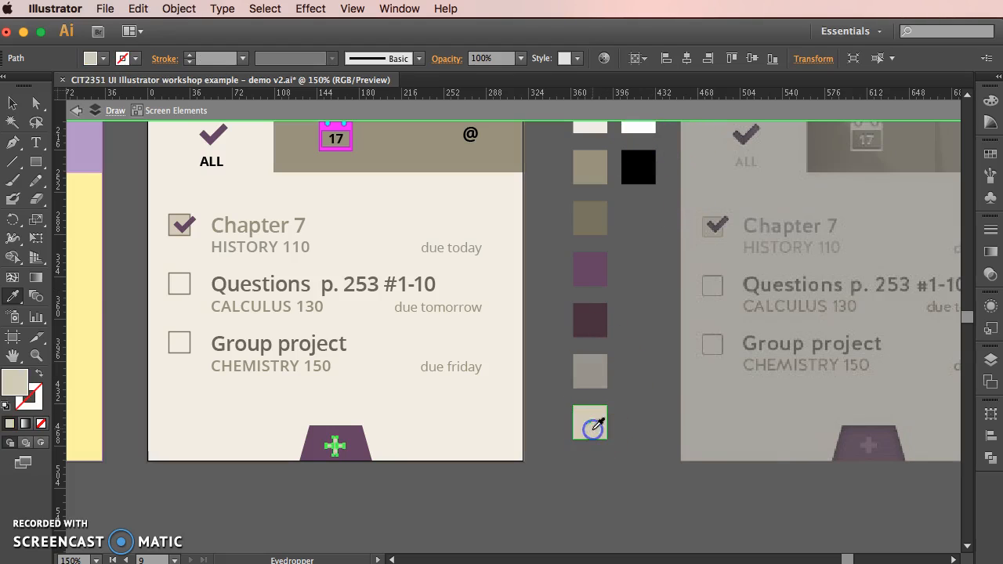
{"action": "left_click", "coordinate": [13, 106]}
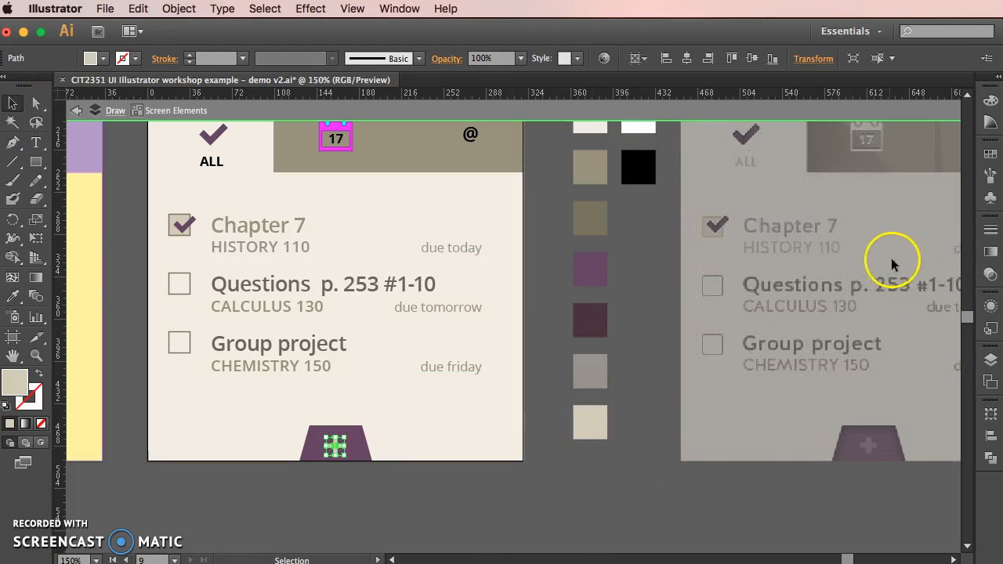
- Set the opacity of the plus sign on the add-button tab to 50% and exit isolation mode
{"action": "left_click", "coordinate": [992, 277]}
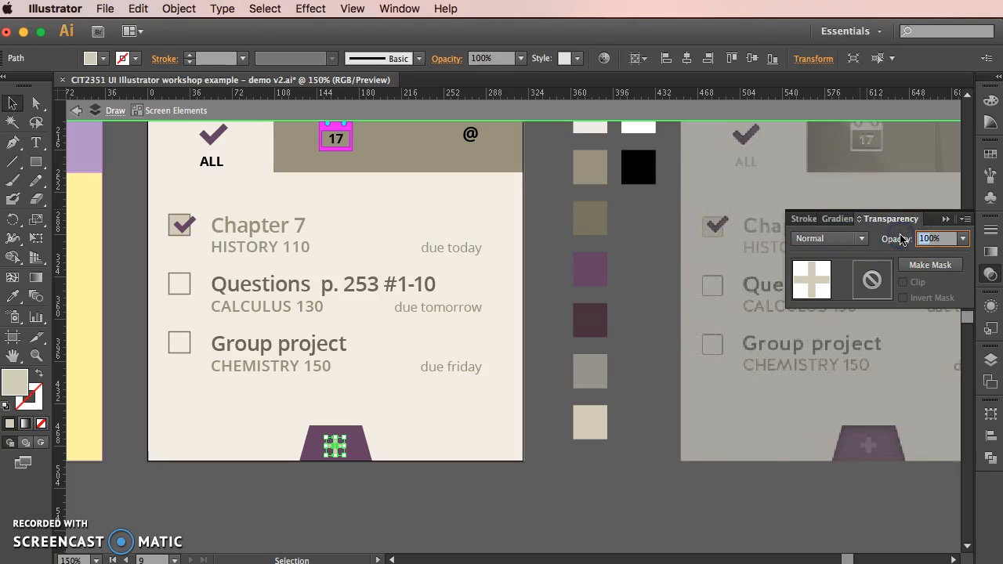
{"action": "left_click", "coordinate": [481, 501]}
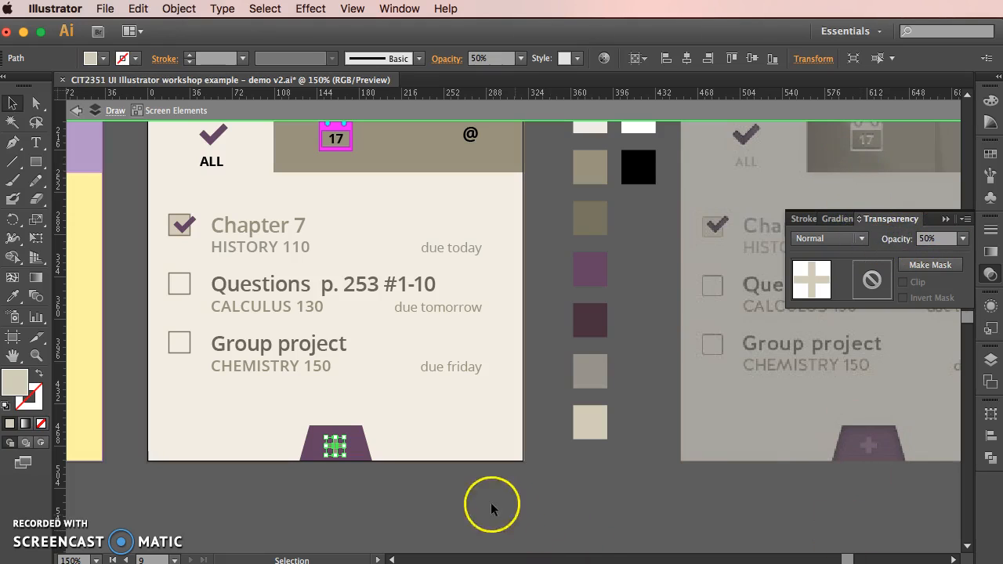
{"action": "left_click", "coordinate": [449, 510]}
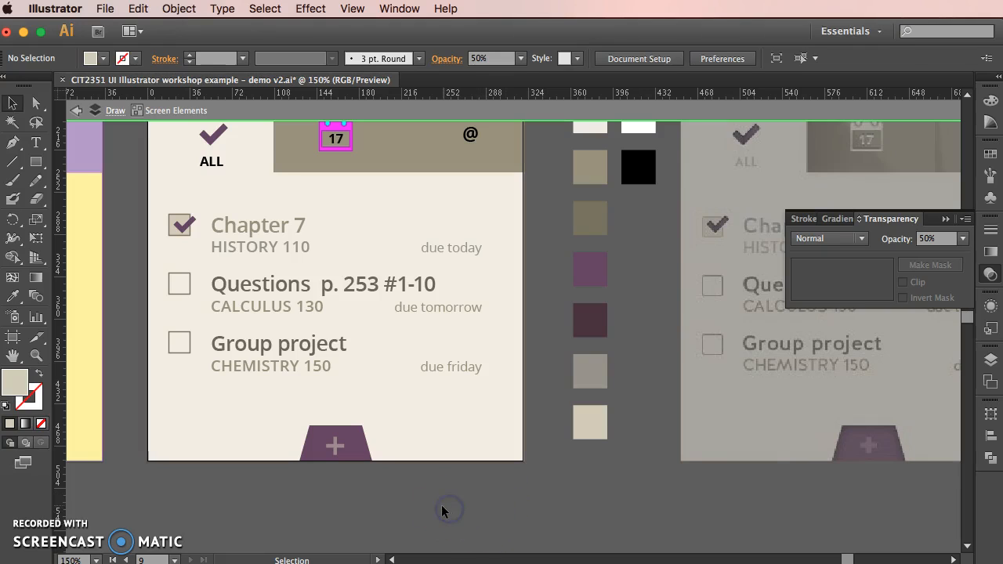
{"action": "left_click", "coordinate": [442, 508]}
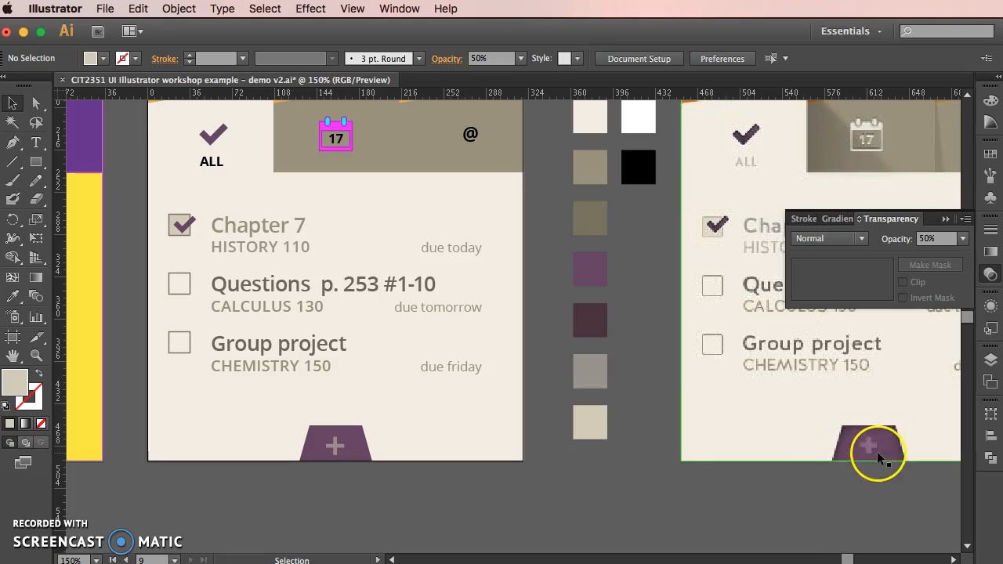
- Isolate the screen elements and recolour the 00:22:17 countdown text with the palette's off-white
{"action": "scroll", "coordinate": [361, 358], "scroll_direction": "down", "scroll_amount": 1}
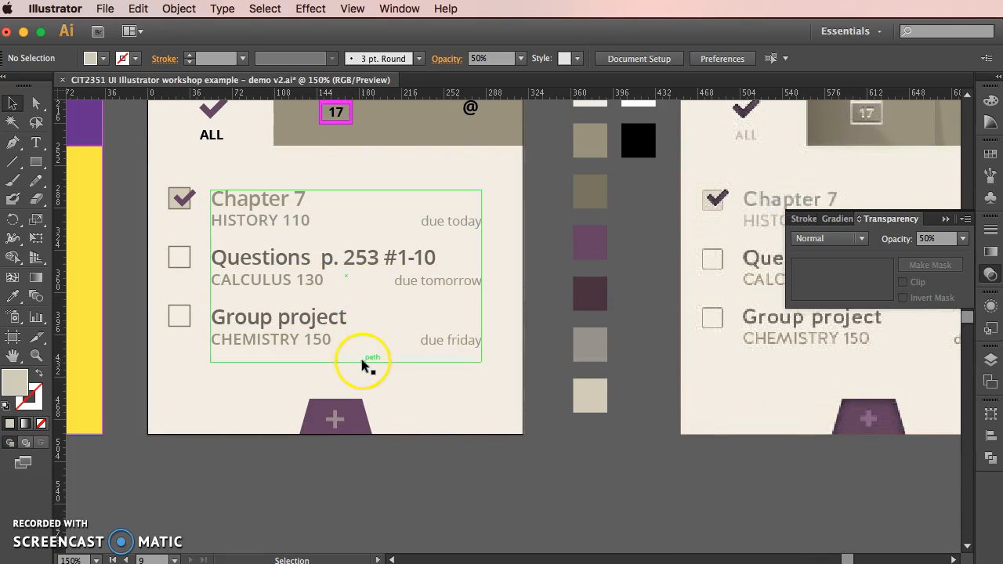
{"action": "scroll", "coordinate": [361, 359], "scroll_direction": "up", "scroll_amount": 4}
{"action": "scroll", "coordinate": [469, 242], "scroll_direction": "up", "scroll_amount": 5}
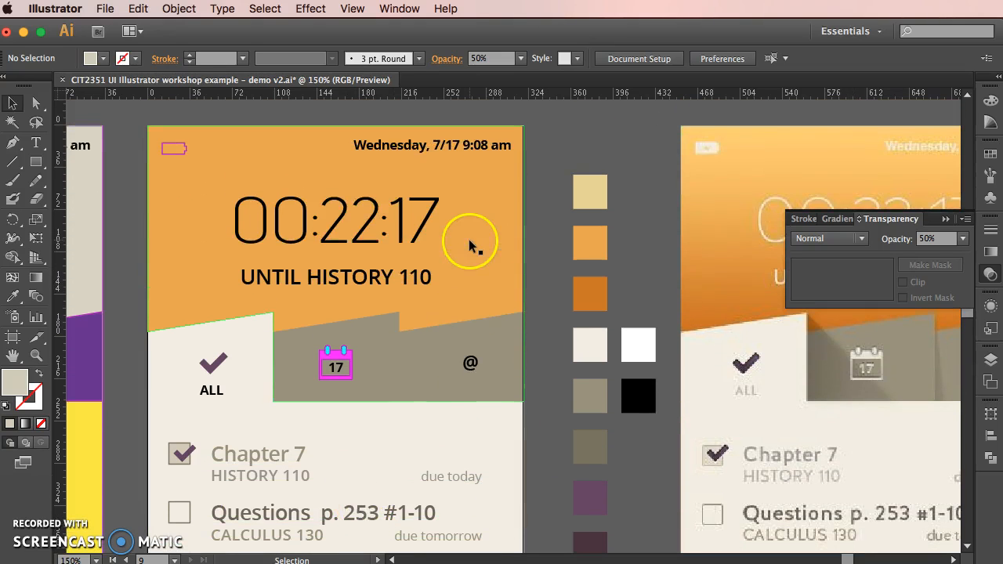
{"action": "left_click", "coordinate": [363, 233]}
{"action": "double_click", "coordinate": [353, 239]}
{"action": "left_click", "coordinate": [351, 237]}
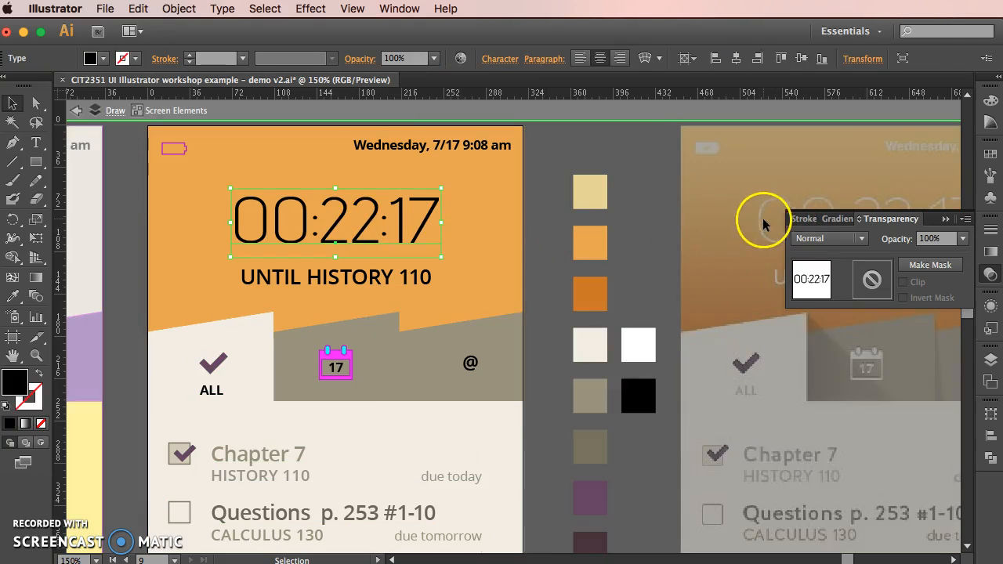
{"action": "left_click", "coordinate": [12, 297]}
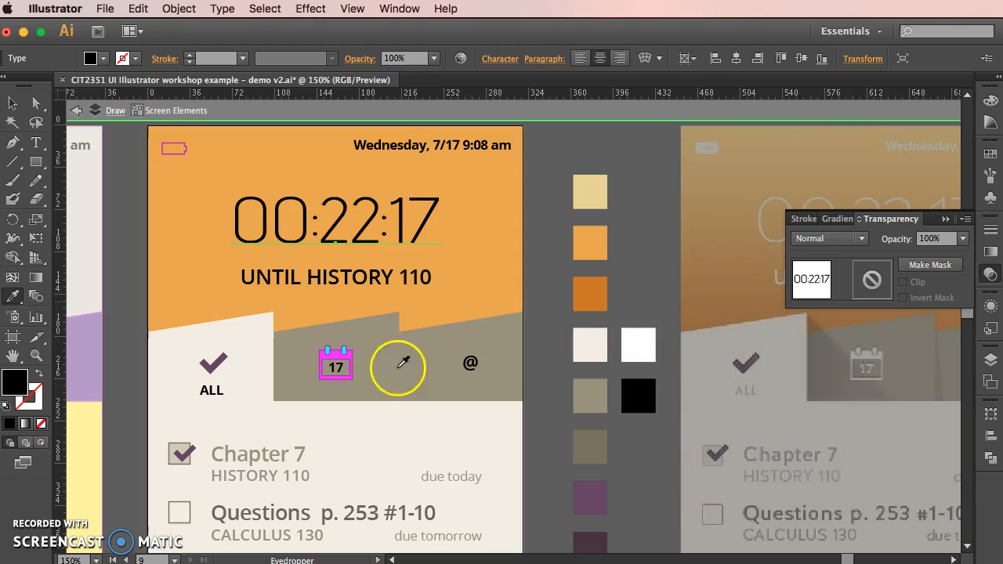
{"action": "left_click", "coordinate": [635, 339]}
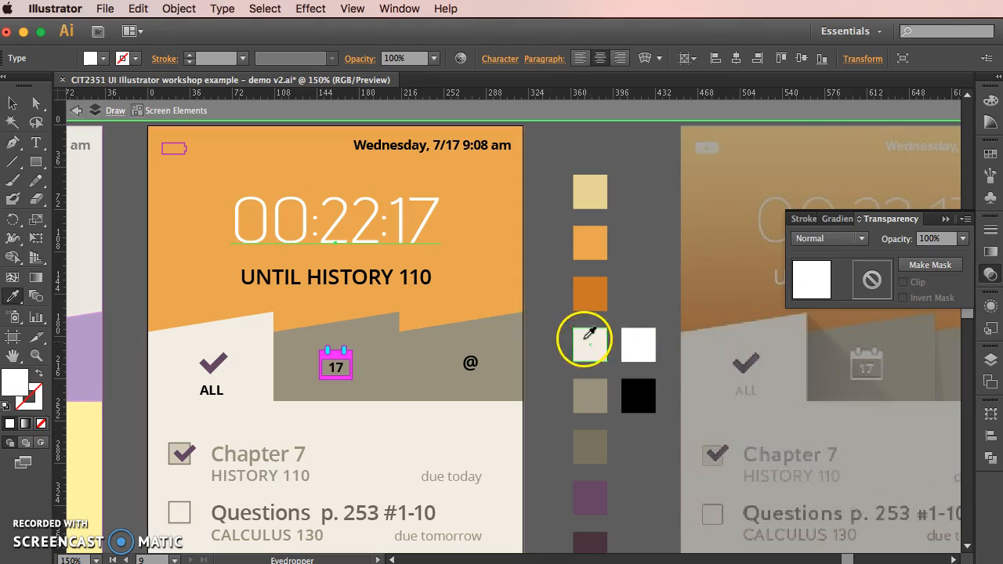
{"action": "left_click", "coordinate": [589, 343]}
- Recolour the UNTIL HISTORY 110 line beneath the countdown with the palette's off-white
{"action": "left_click", "coordinate": [34, 104]}
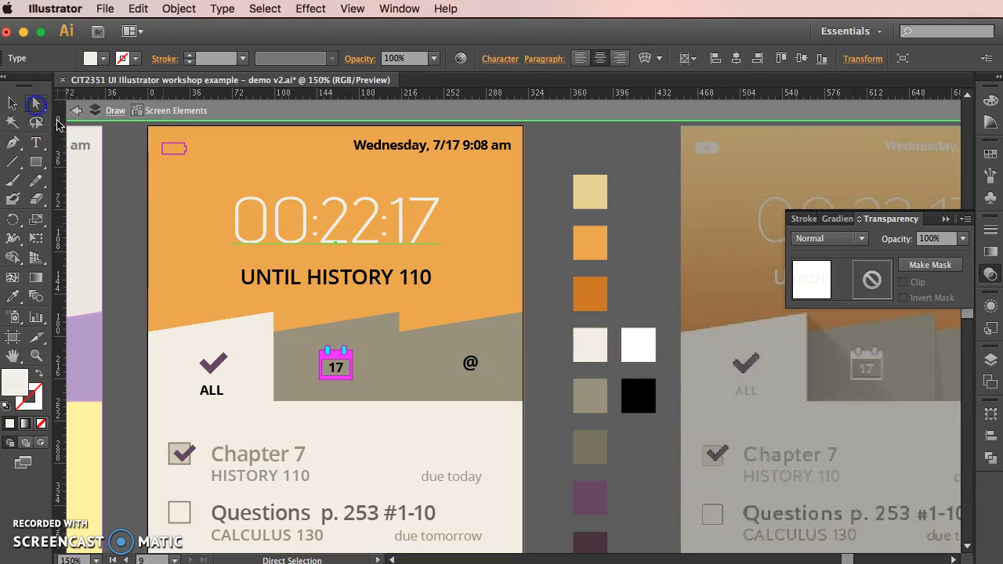
{"action": "left_click", "coordinate": [317, 279]}
{"action": "left_click", "coordinate": [12, 296]}
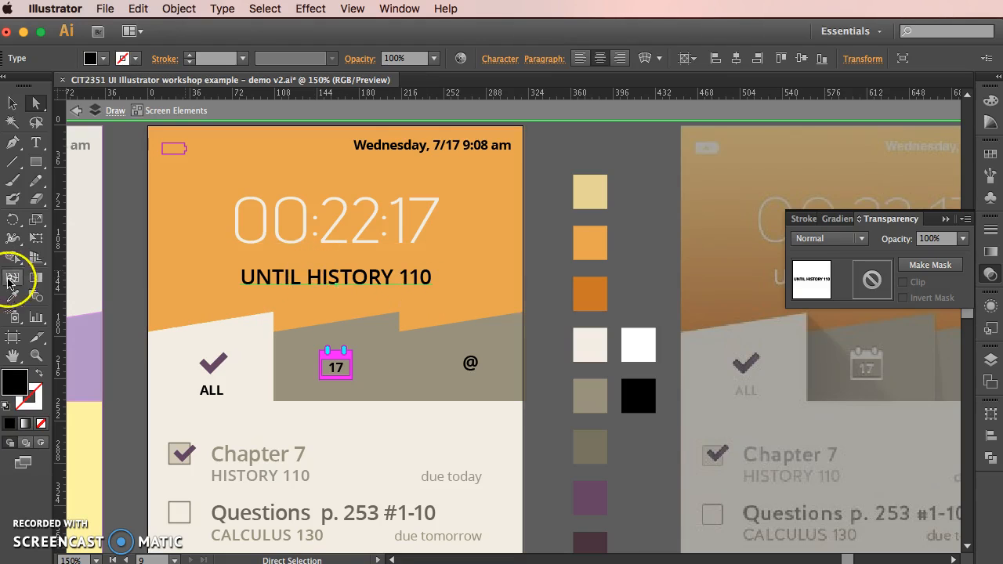
{"action": "left_click", "coordinate": [596, 344]}
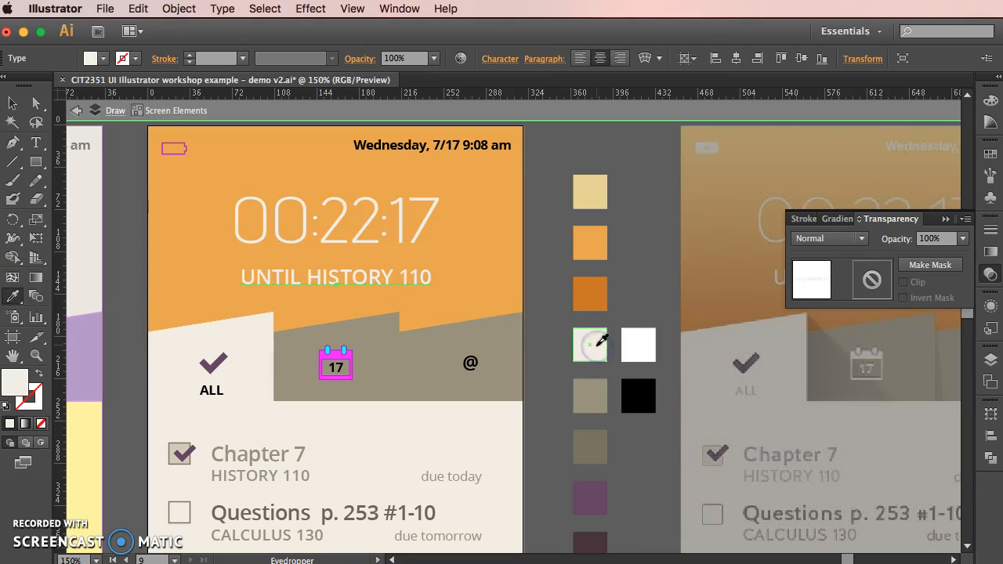
{"action": "left_click", "coordinate": [583, 390]}
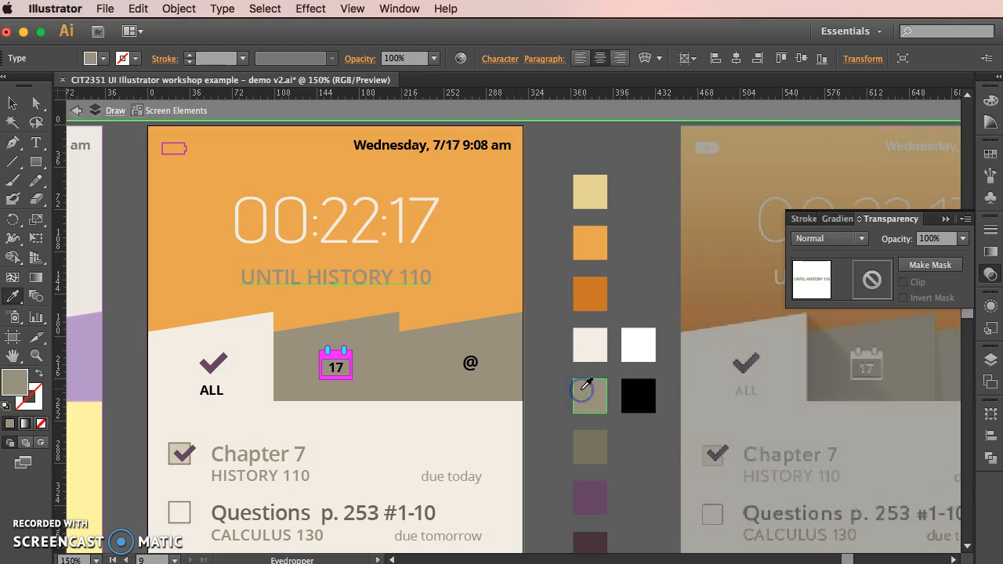
{"action": "left_click", "coordinate": [592, 344]}
{"action": "left_click", "coordinate": [13, 103]}
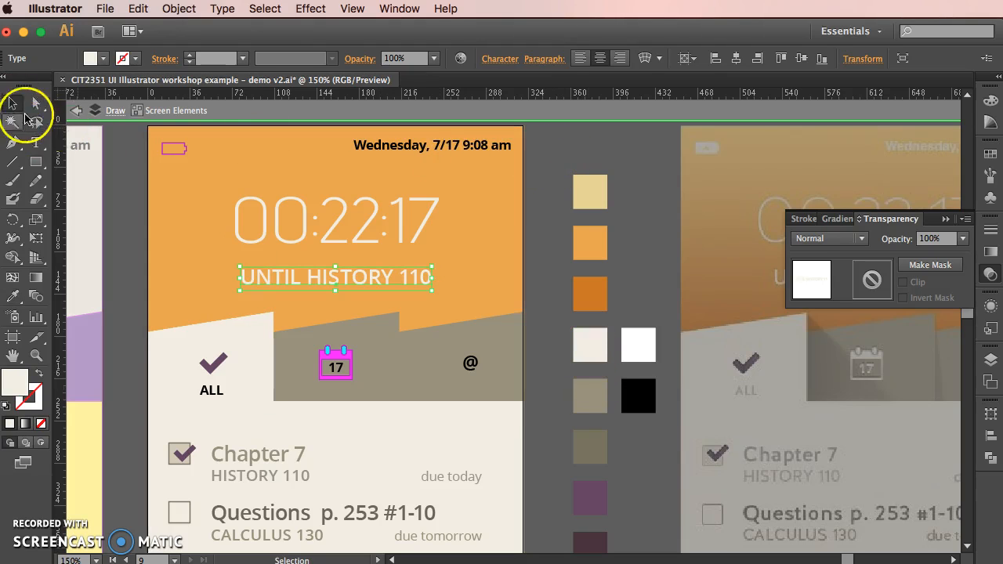
- Set the opacity of the UNTIL HISTORY 110 line to 80%
{"action": "left_click", "coordinate": [35, 105]}
{"action": "left_click", "coordinate": [410, 152]}
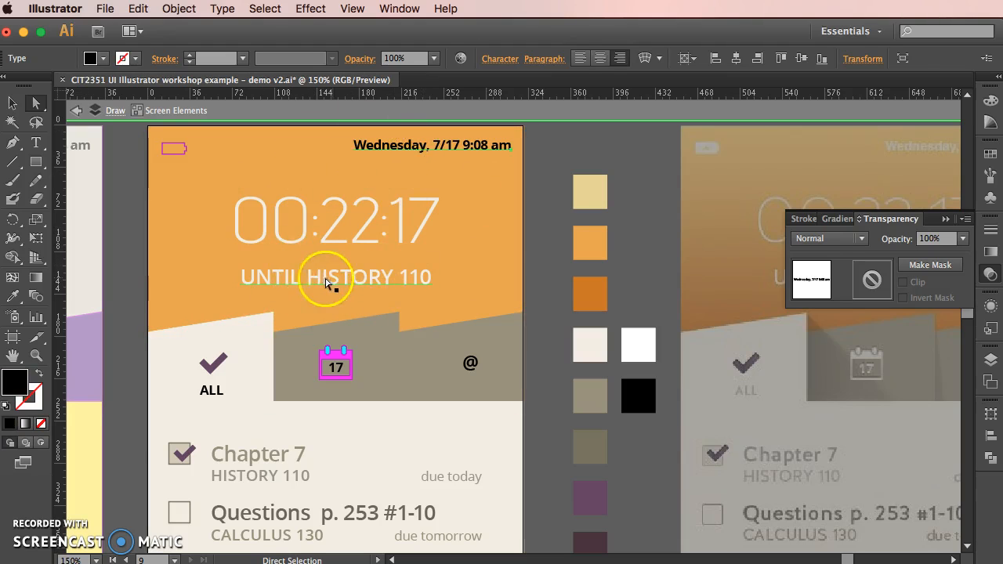
{"action": "left_click", "coordinate": [361, 281]}
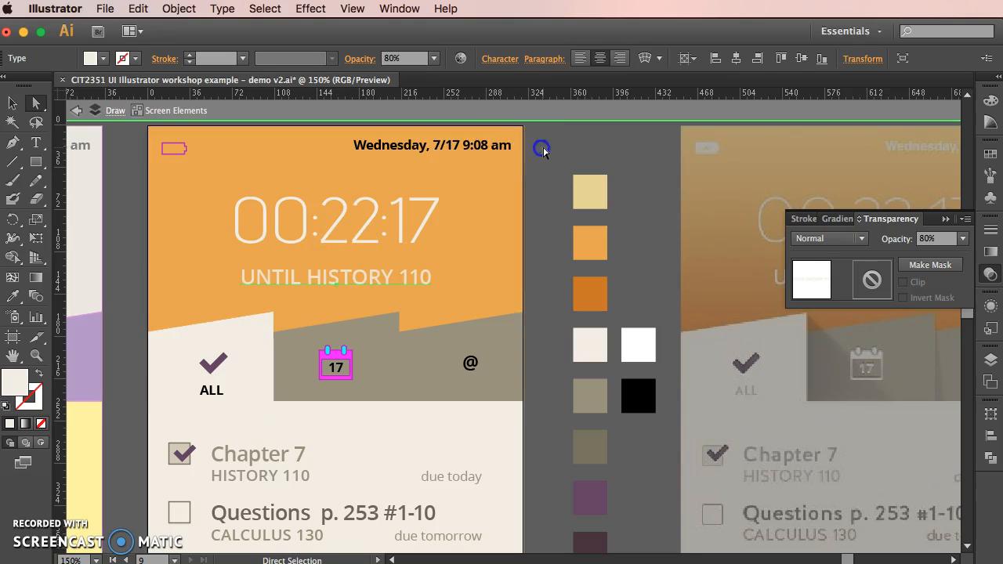
- Recolour the date and time text at the mockup's upper edge with the off-white of the task list background
{"action": "left_click", "coordinate": [465, 148]}
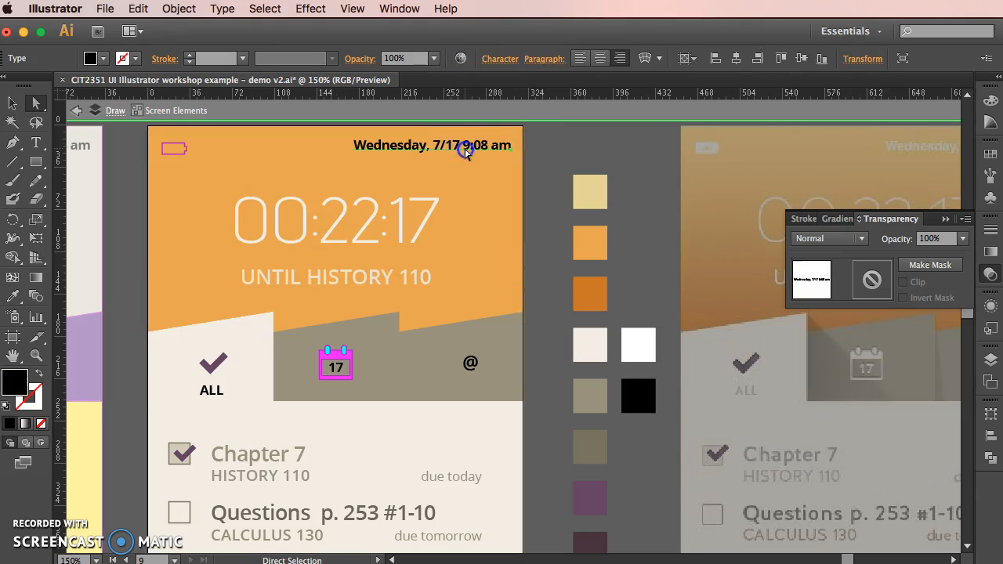
{"action": "left_click", "coordinate": [13, 297]}
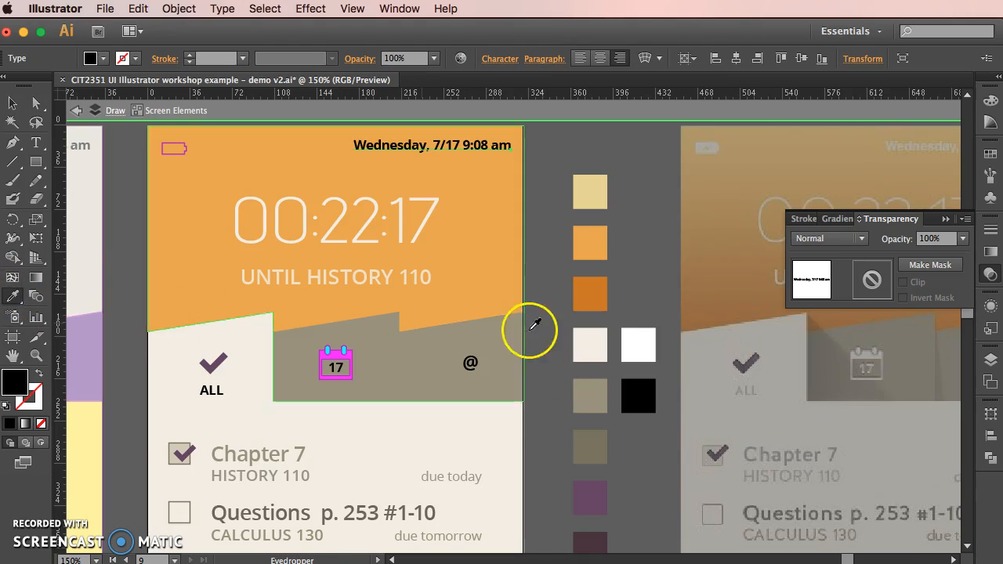
{"action": "left_click", "coordinate": [491, 414]}
{"action": "key", "text": "v"}
- Set the opacity of the date and time text to 60% and deselect it
{"action": "left_click", "coordinate": [901, 238]}
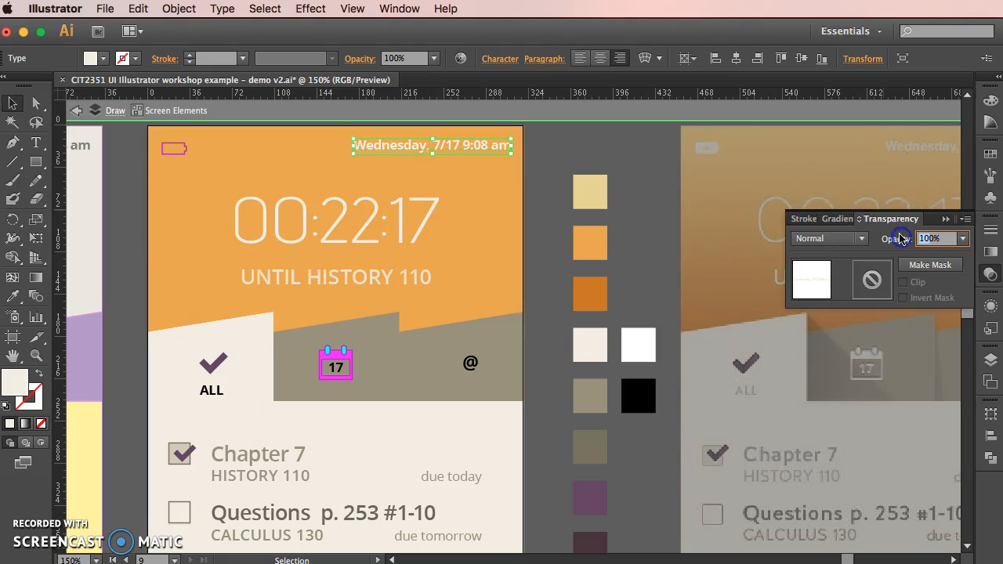
{"action": "type", "text": "50"}
{"action": "key", "text": "Return"}
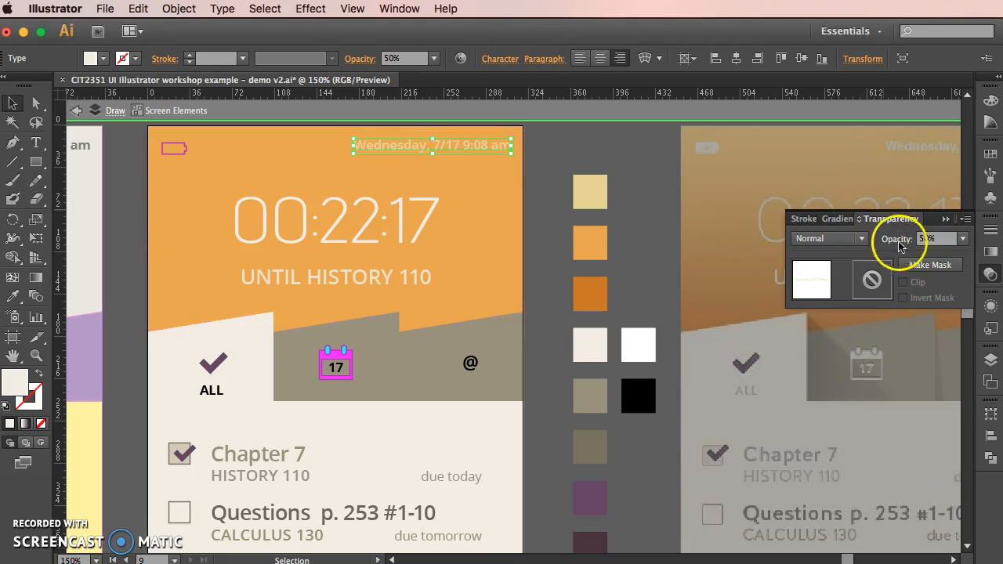
{"action": "left_click", "coordinate": [907, 239]}
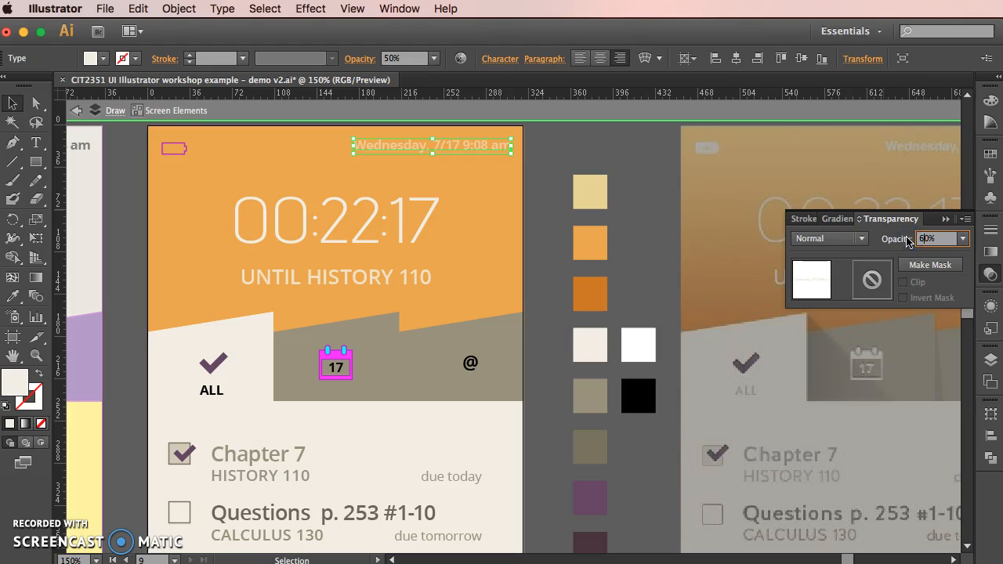
{"action": "left_click", "coordinate": [580, 153]}
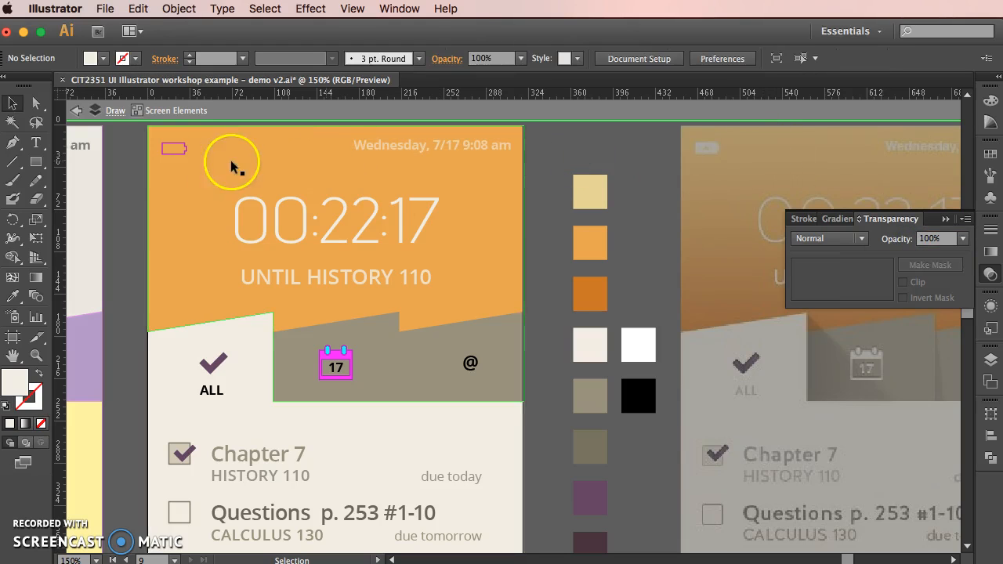
- Fill the battery icon with the task list background's off-white, without a stroke, and set its opacity to 60%
{"action": "left_click", "coordinate": [188, 146]}
{"action": "key", "text": "i"}
{"action": "left_click", "coordinate": [650, 341]}
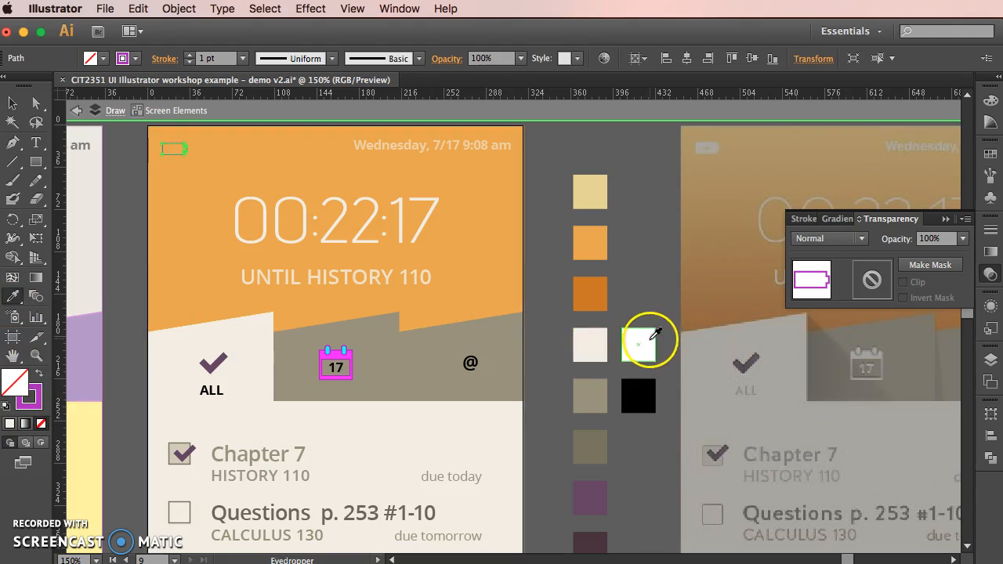
{"action": "left_click", "coordinate": [499, 425]}
{"action": "left_click", "coordinate": [901, 240]}
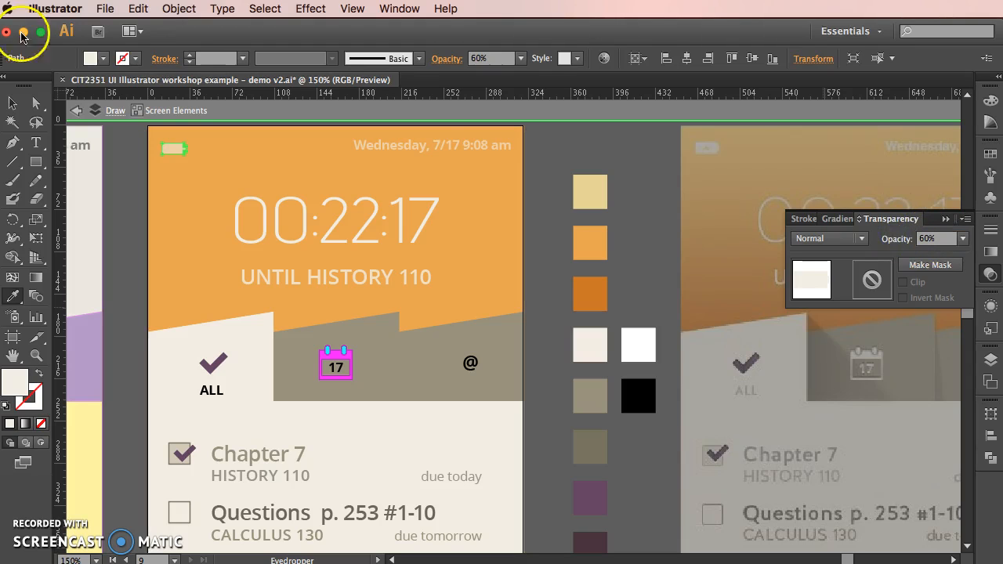
{"action": "left_click", "coordinate": [13, 103]}
{"action": "left_click", "coordinate": [543, 143]}
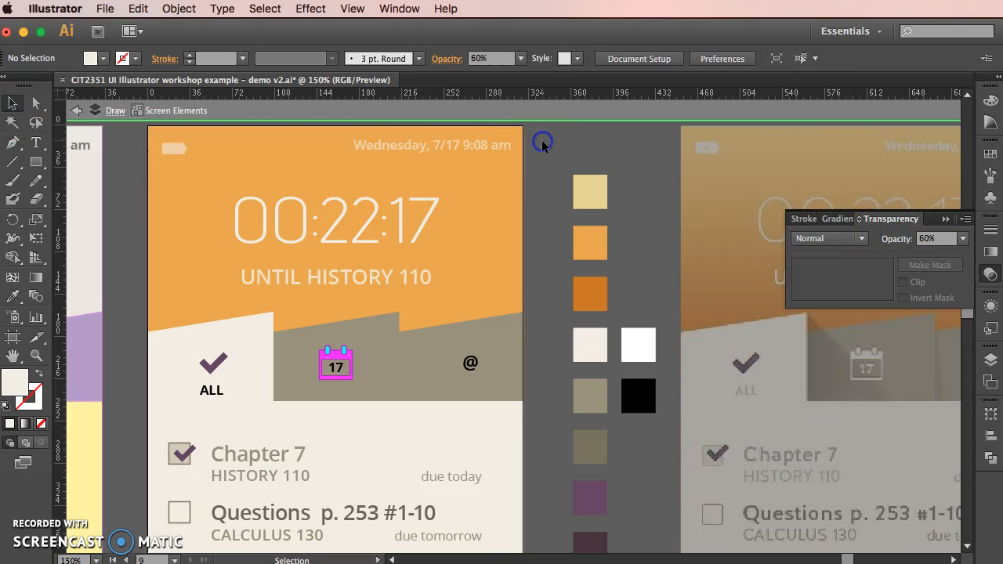
- Examine the mockup's three header tabs and their icons against the tabs in the reference design
{"action": "key", "text": "super+minus"}
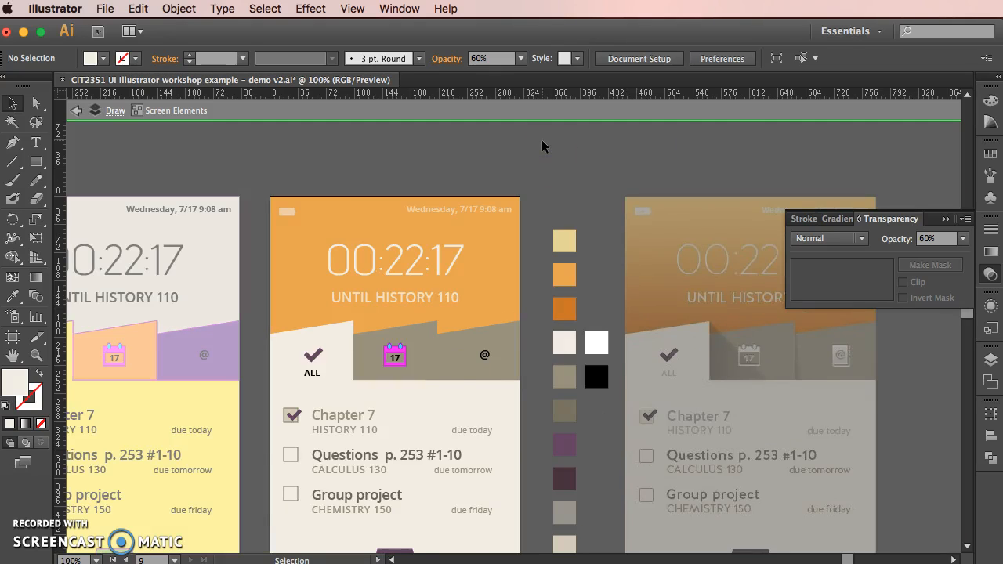
{"action": "scroll", "coordinate": [466, 286], "scroll_direction": "down", "scroll_amount": 2}
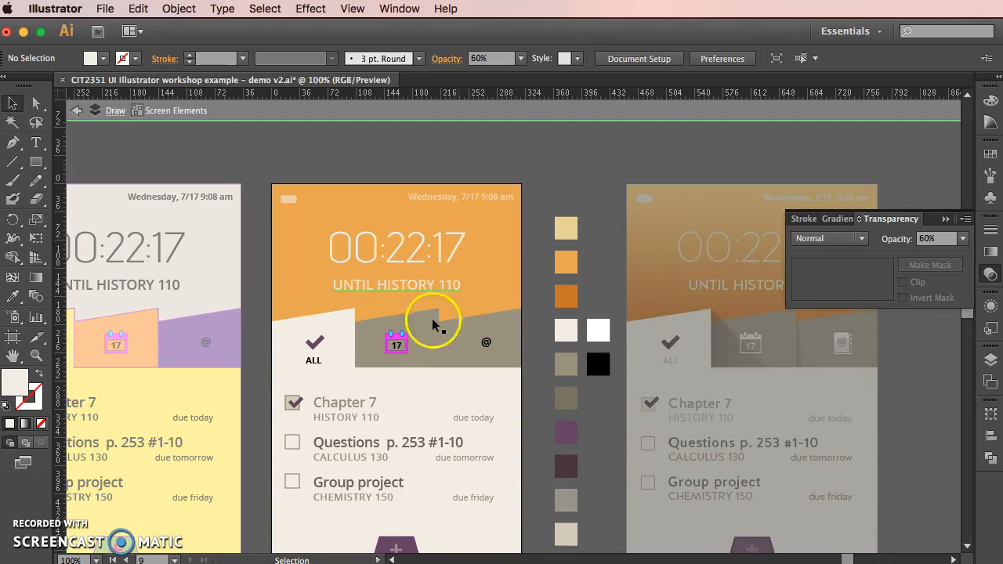
{"action": "scroll", "coordinate": [468, 349], "scroll_direction": "left", "scroll_amount": 1}
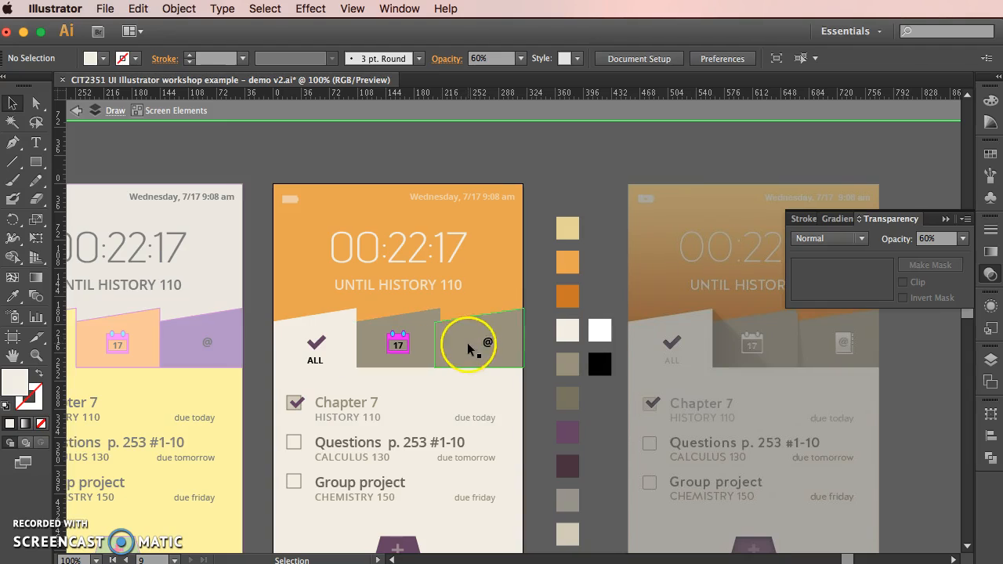
{"action": "left_click", "coordinate": [539, 163]}
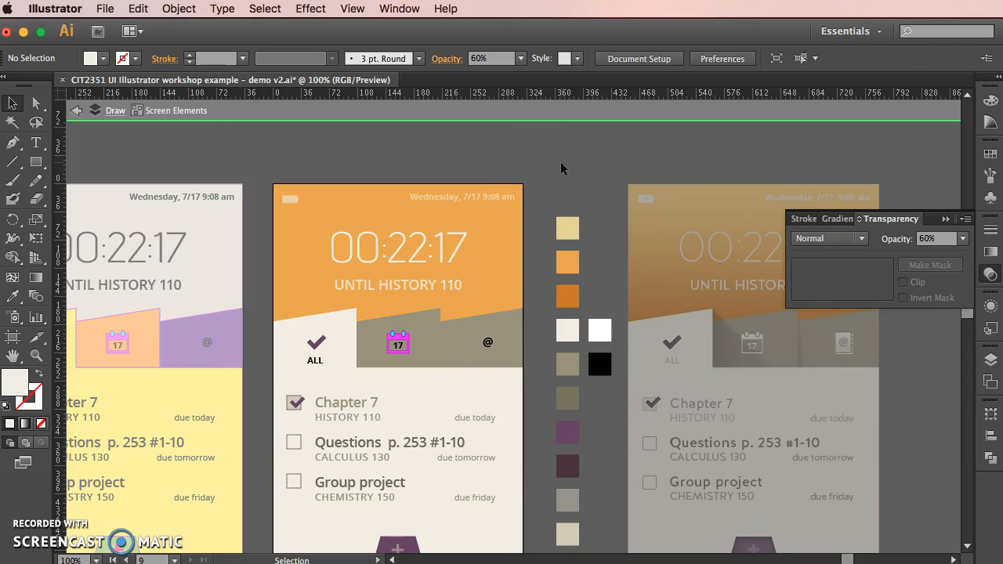
{"action": "key", "text": "super+equal"}
{"action": "key", "text": "super+equal"}
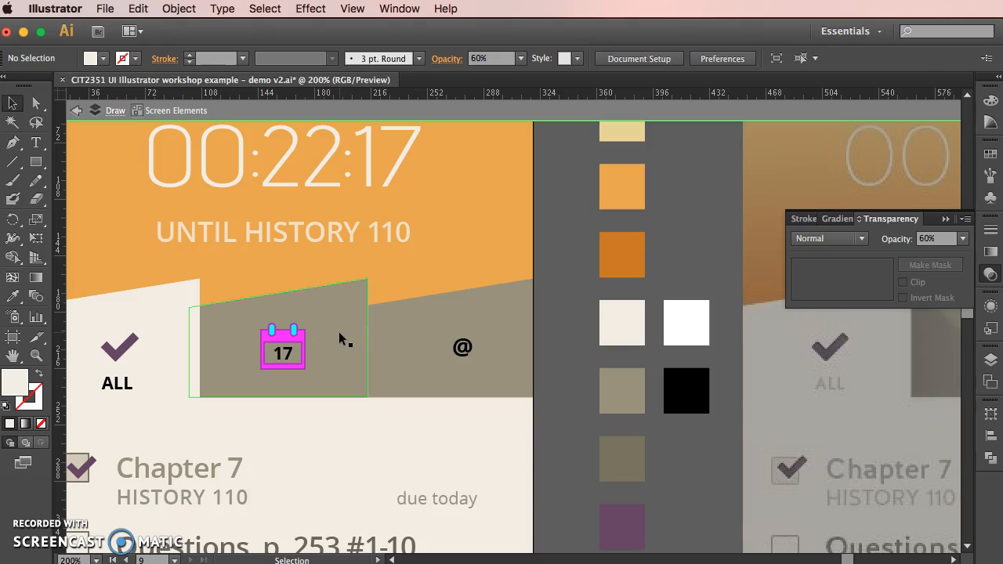
{"action": "left_click", "coordinate": [347, 318]}
{"action": "key", "text": "v"}
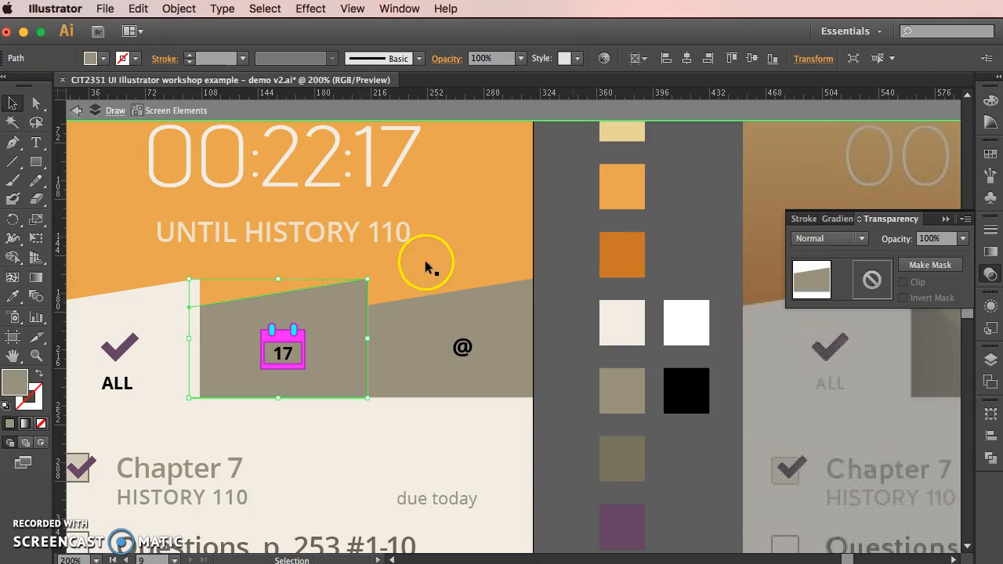
{"action": "scroll", "coordinate": [509, 276], "scroll_direction": "down", "scroll_amount": 1}
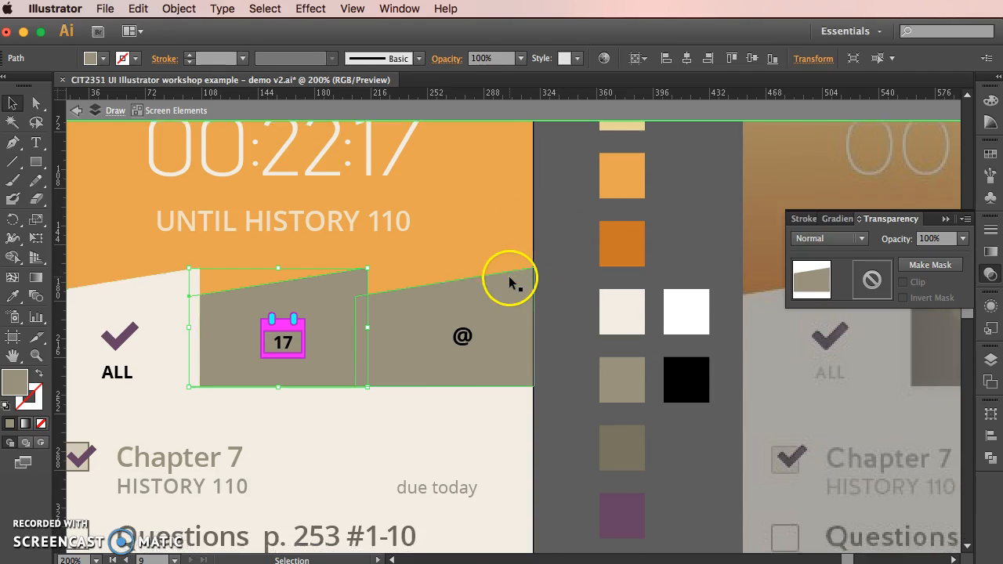
{"action": "scroll", "coordinate": [513, 284], "scroll_direction": "up", "scroll_amount": 4}
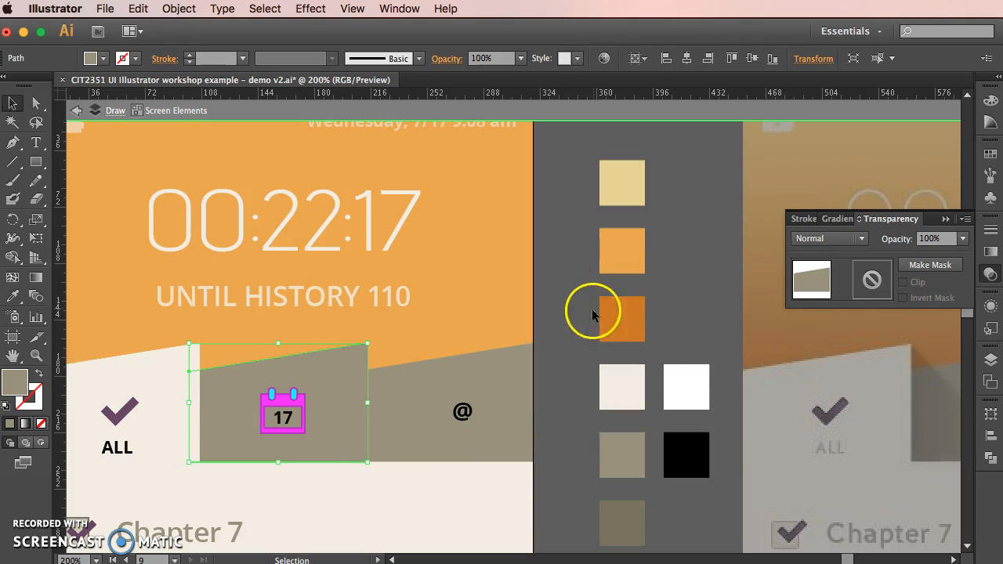
- Compare the mockup's calendar icon with the calendar icon on the reference design's middle tab
{"action": "left_click", "coordinate": [573, 331]}
{"action": "left_click", "coordinate": [298, 352]}
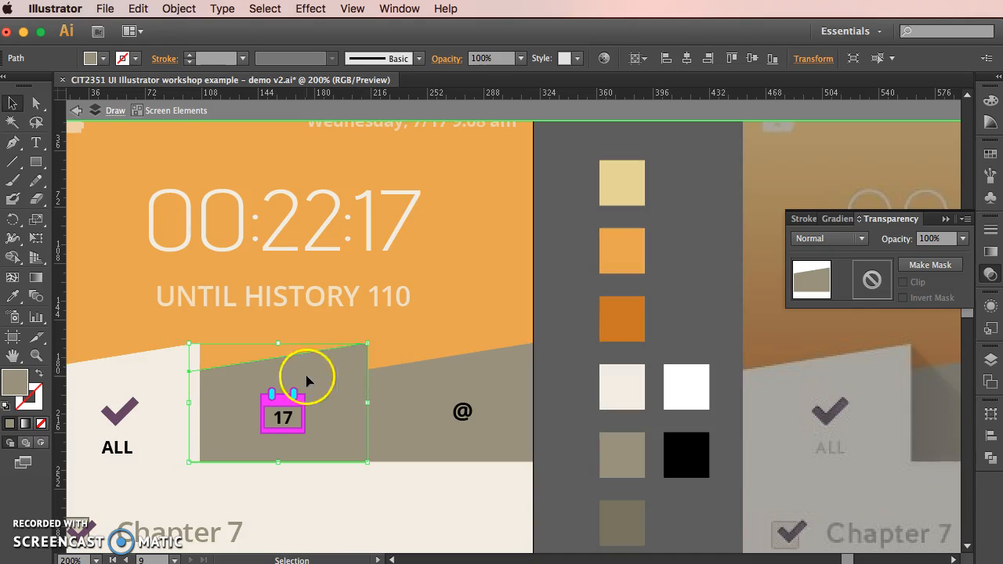
{"action": "left_click", "coordinate": [289, 398]}
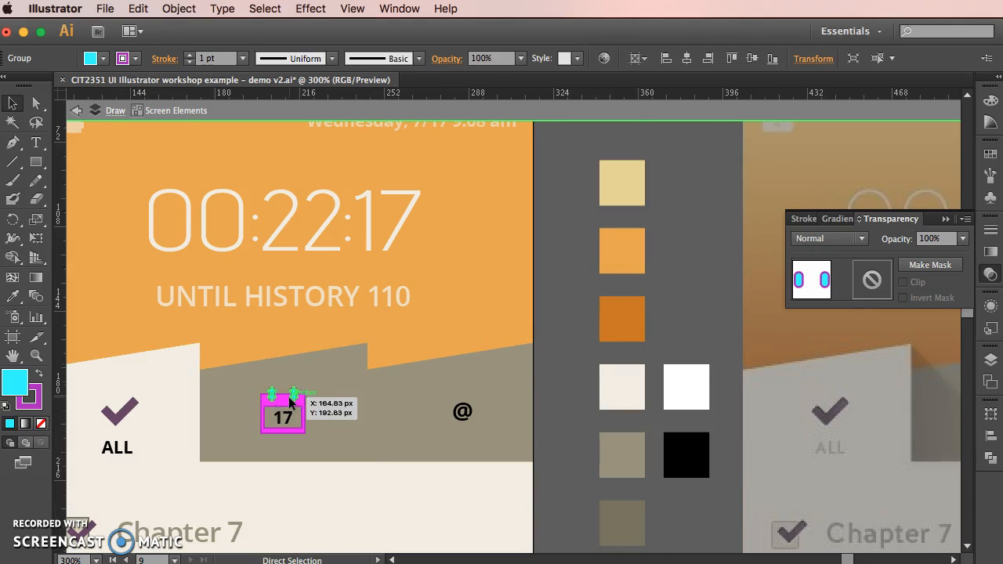
{"action": "key", "text": "super+equal"}
{"action": "left_click_drag", "start_coordinate": [766, 420], "coordinate": [235, 416]}
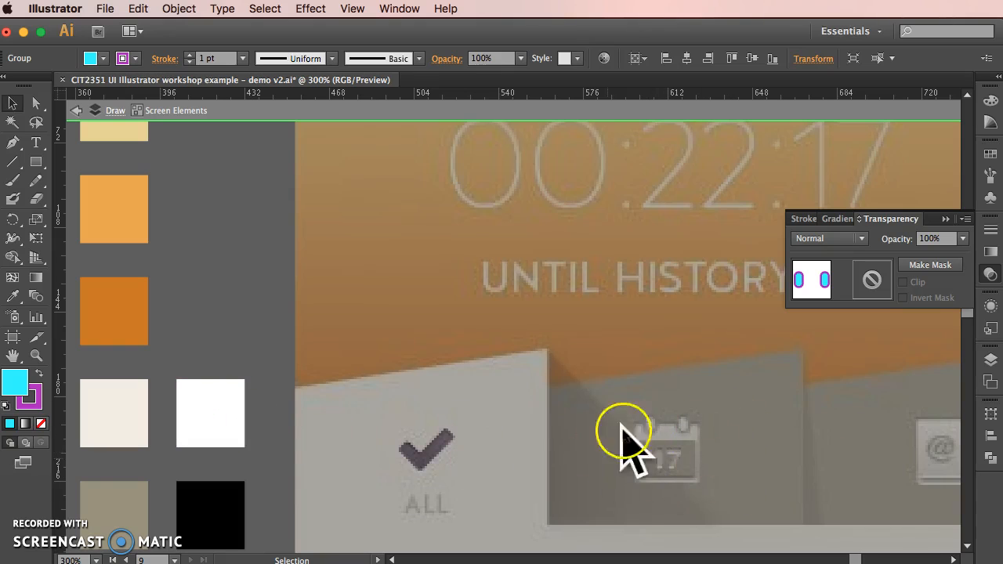
{"action": "left_click_drag", "start_coordinate": [196, 339], "coordinate": [789, 306]}
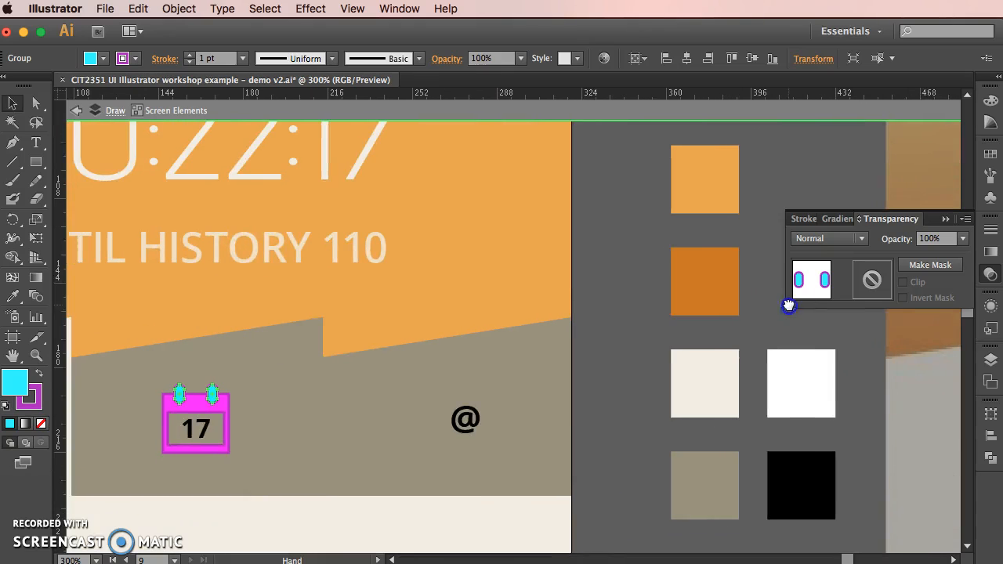
{"action": "left_click_drag", "start_coordinate": [316, 321], "coordinate": [481, 318]}
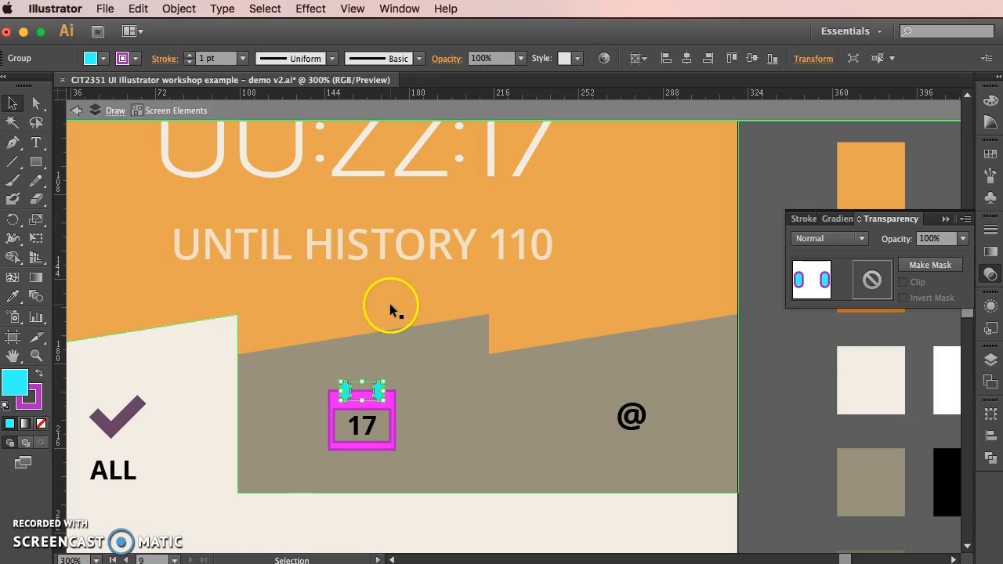
- Convert the strokes of the calendar icon's two rings to shapes with Outline Stroke, leaving the rings deselected
{"action": "key", "text": "super+equal"}
{"action": "left_click", "coordinate": [322, 288]}
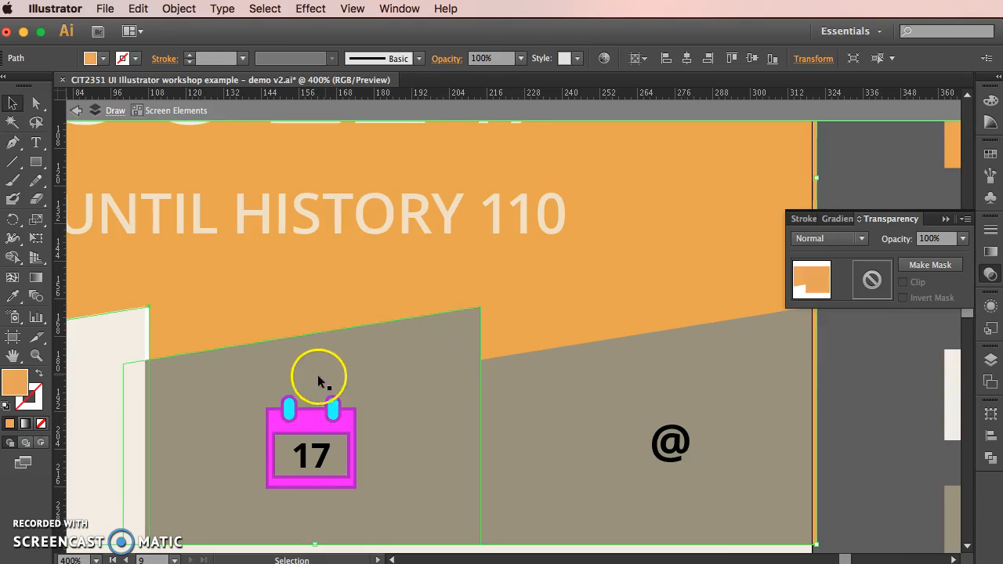
{"action": "left_click", "coordinate": [295, 411]}
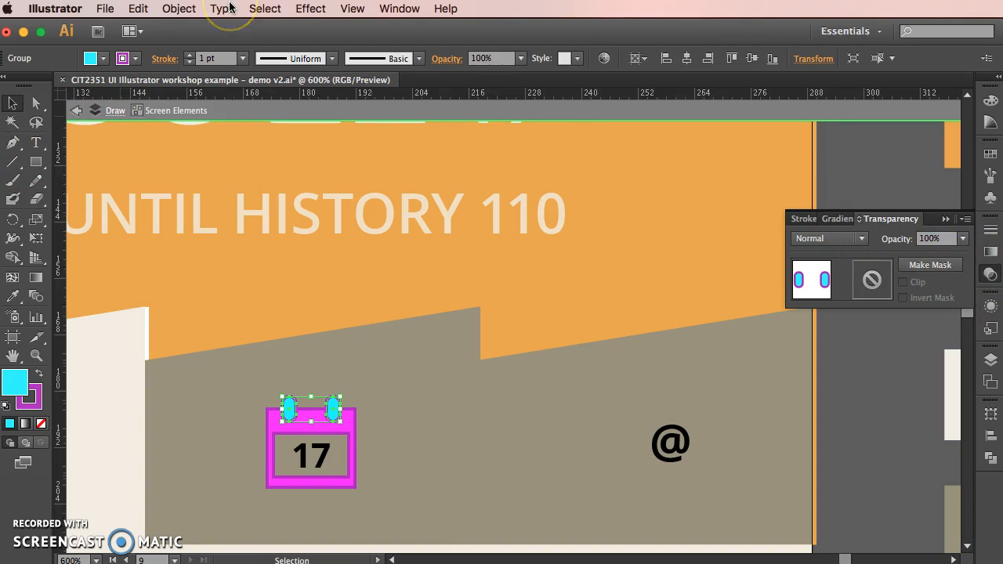
{"action": "key", "text": "super+equal"}
{"action": "left_click_drag", "start_coordinate": [332, 336], "coordinate": [708, 134]}
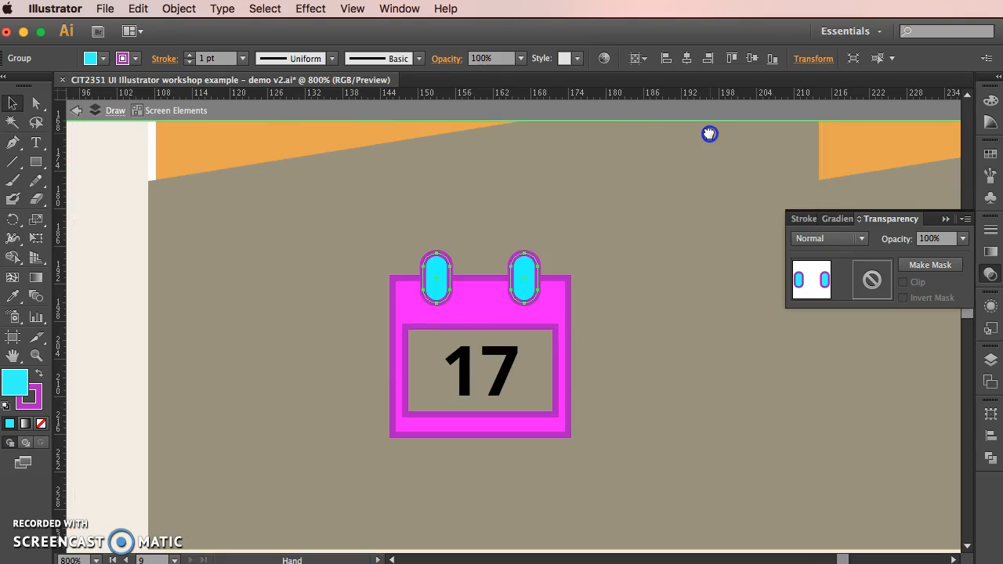
{"action": "left_click", "coordinate": [177, 8]}
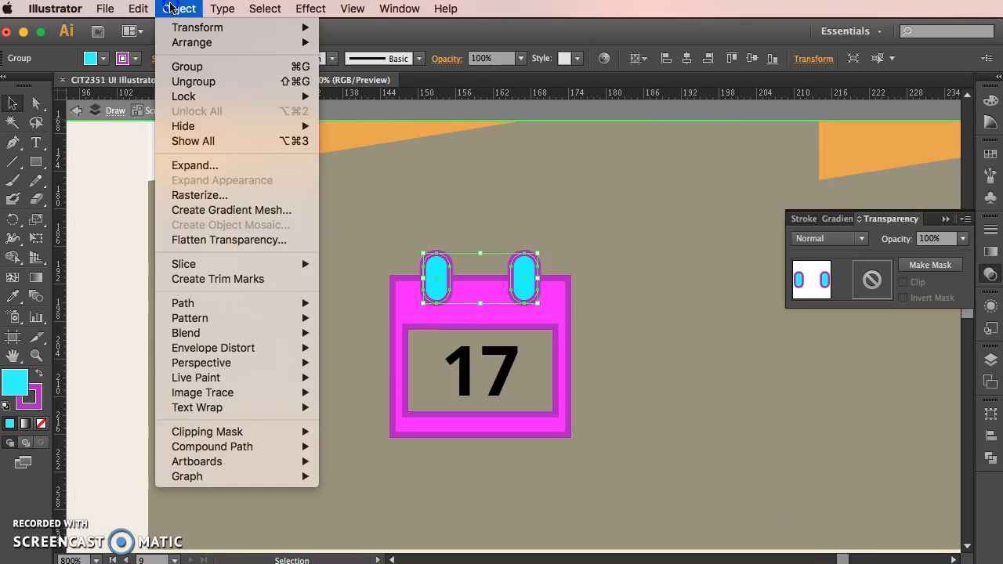
{"action": "mouse_move", "coordinate": [233, 303]}
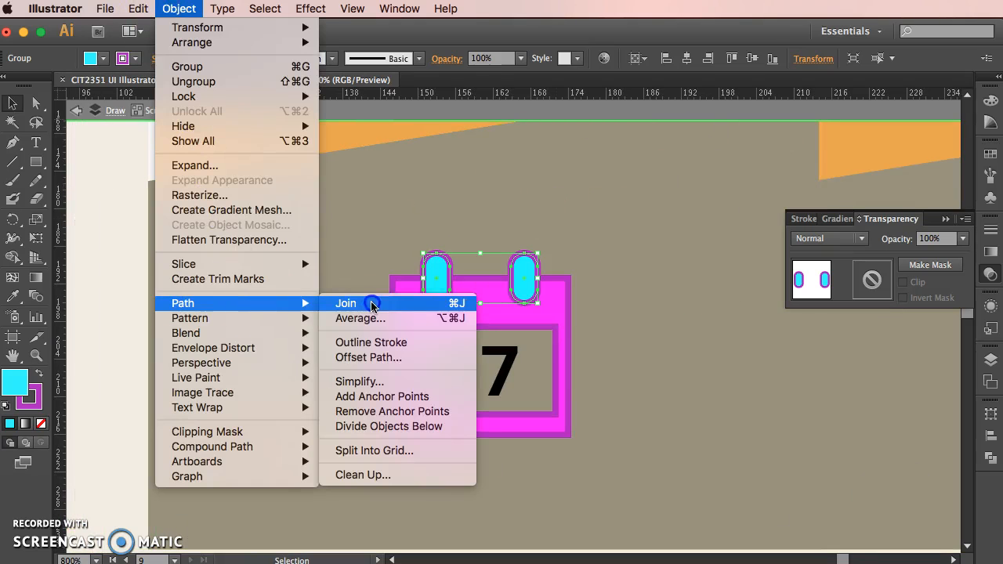
{"action": "left_click", "coordinate": [384, 348]}
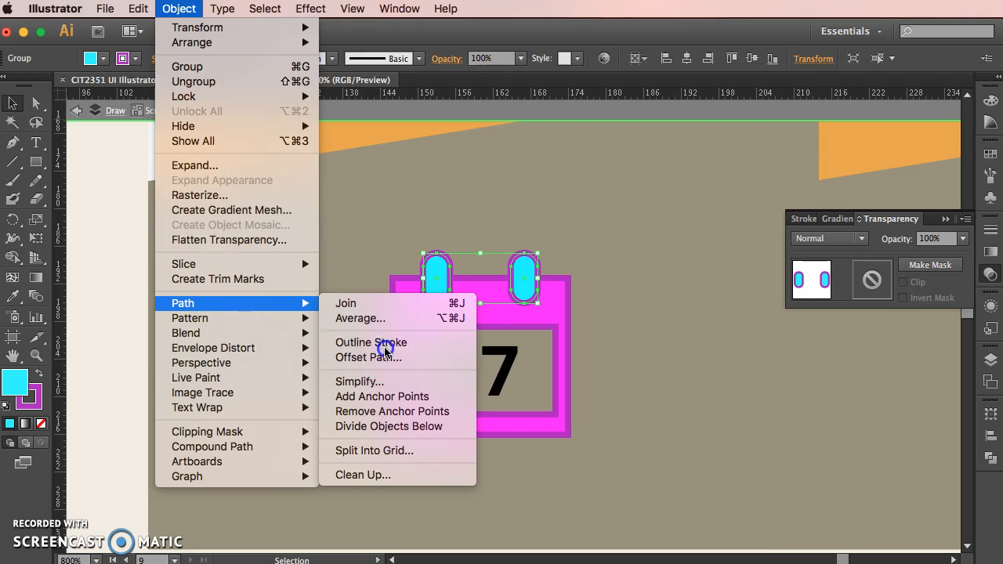
{"action": "left_click", "coordinate": [450, 232]}
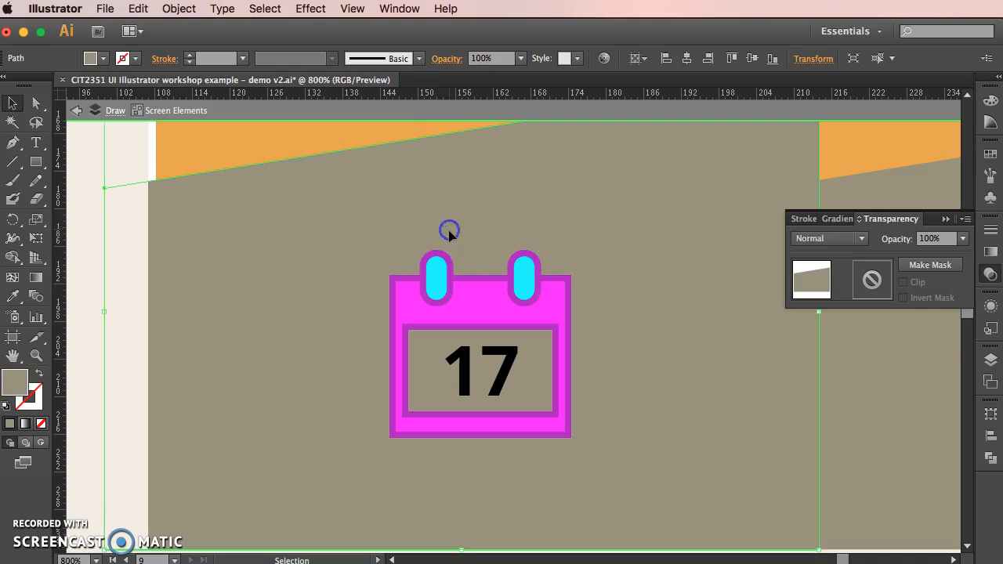
- Inspect the calendar rings' expanded paths in outline view to tell the stroke shapes from the inner fills
{"action": "left_click", "coordinate": [447, 255]}
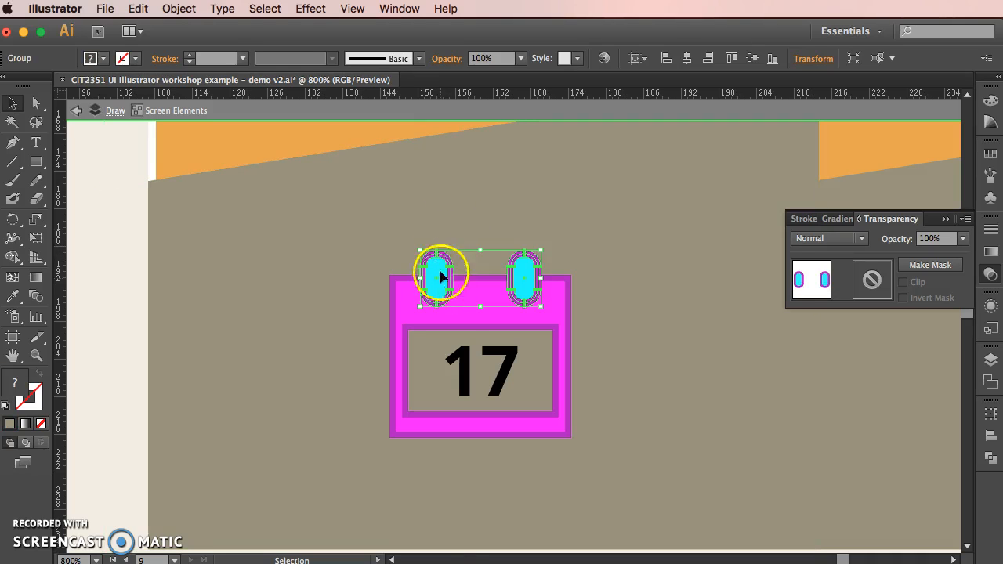
{"action": "key", "text": "super+equal"}
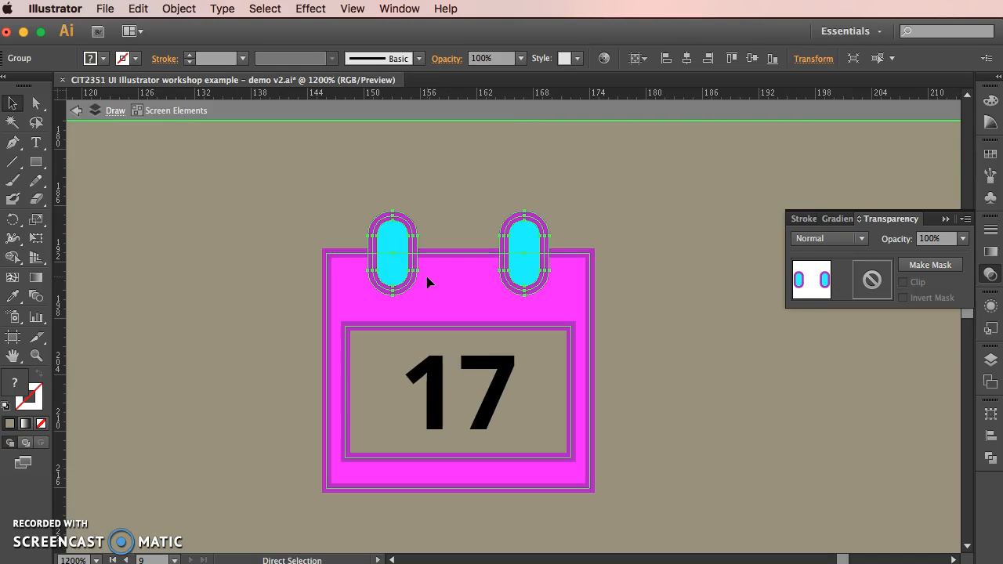
{"action": "key", "text": "super+y"}
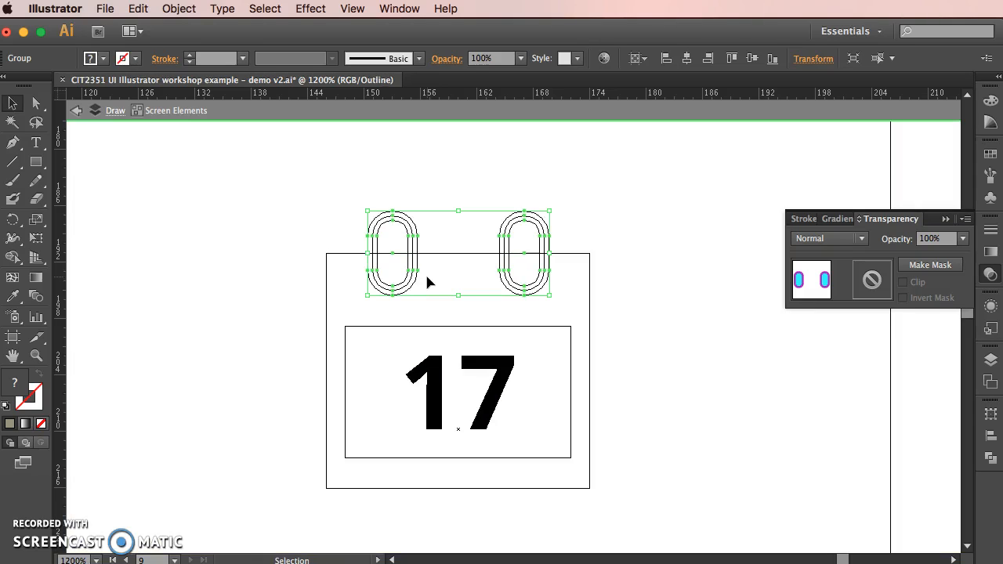
{"action": "left_click", "coordinate": [553, 211]}
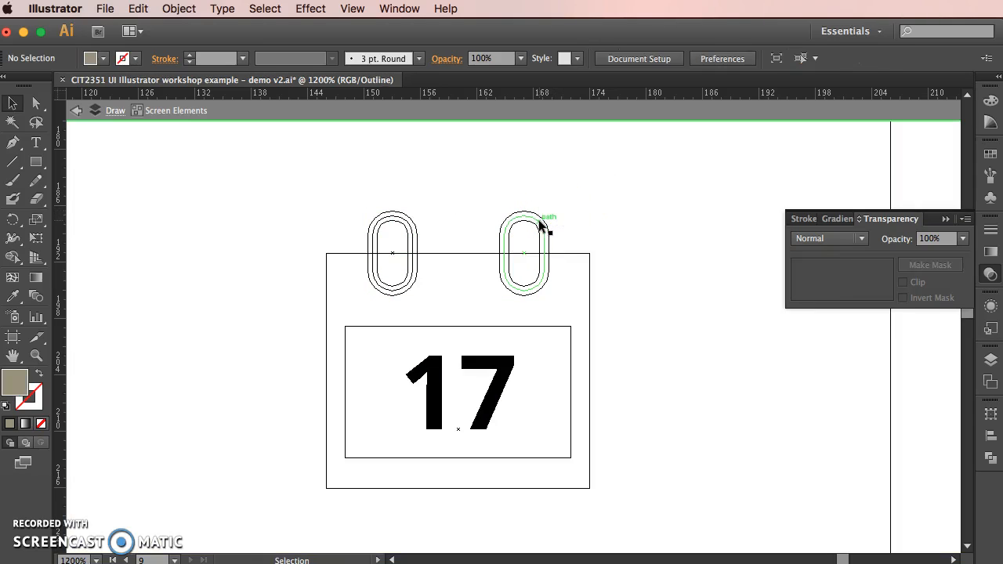
{"action": "left_click", "coordinate": [540, 225]}
{"action": "left_click", "coordinate": [540, 225]}
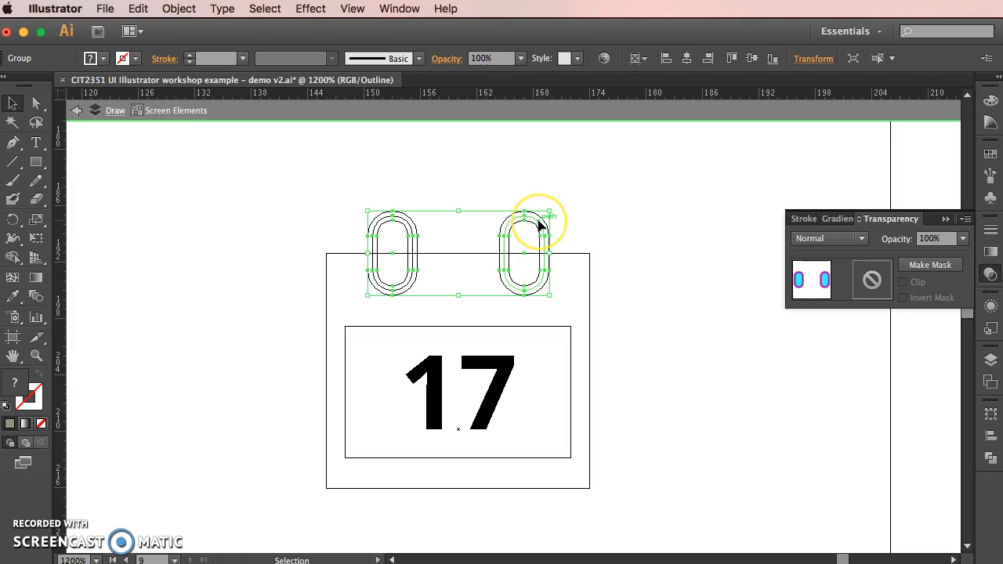
{"action": "left_click", "coordinate": [562, 212]}
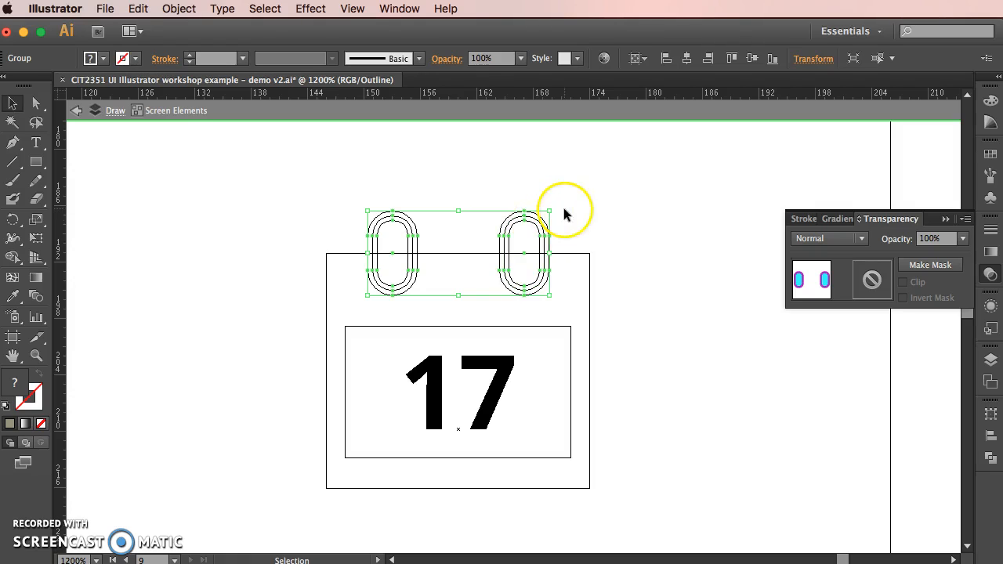
{"action": "left_click", "coordinate": [534, 225]}
{"action": "left_click", "coordinate": [578, 210]}
{"action": "left_click", "coordinate": [543, 225]}
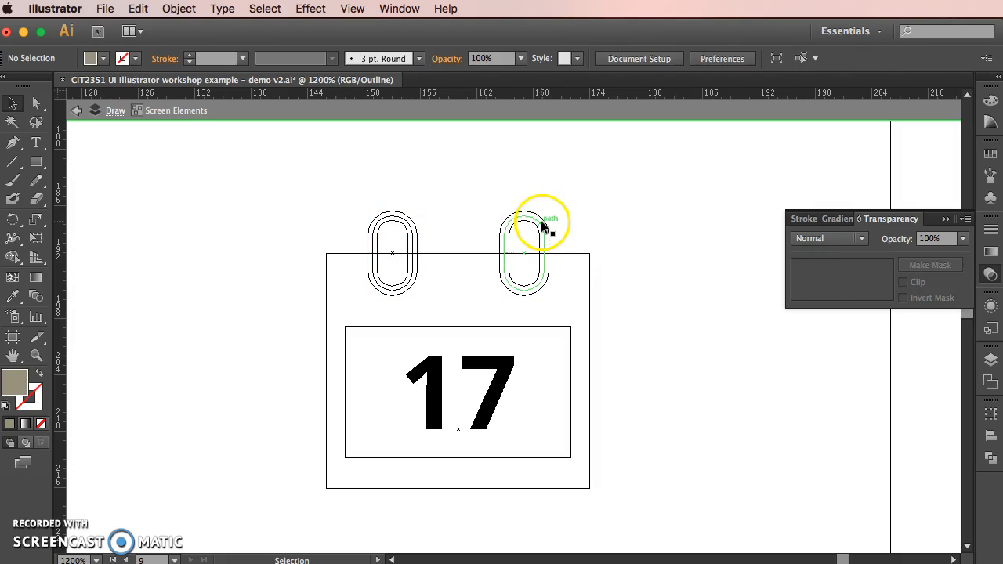
- Isolate the right ring's purple outline, cut it from its nested group and paste it in place outside the groups
{"action": "double_click", "coordinate": [544, 225]}
{"action": "left_click", "coordinate": [545, 225]}
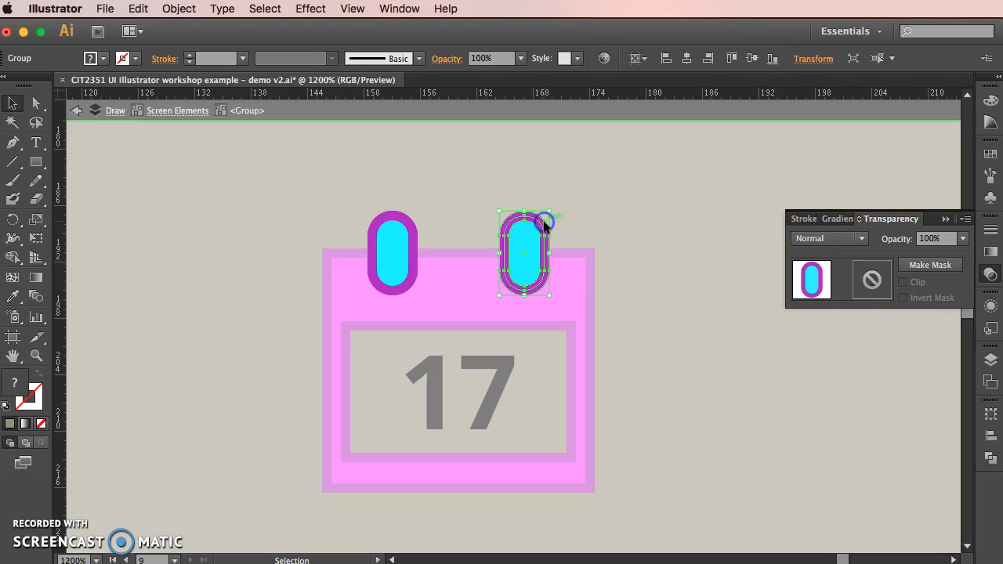
{"action": "double_click", "coordinate": [545, 225]}
{"action": "left_click", "coordinate": [545, 225]}
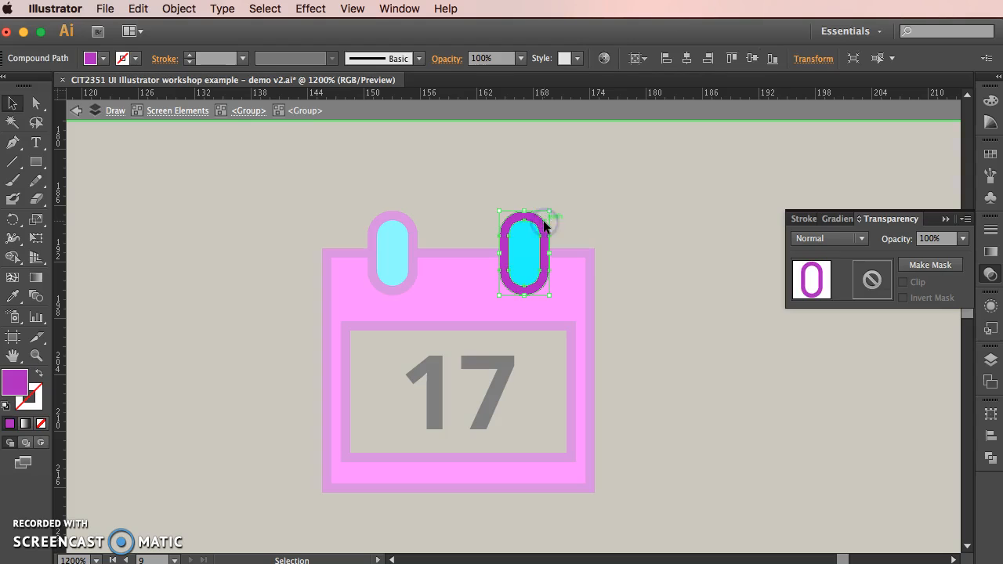
{"action": "key", "text": "Delete"}
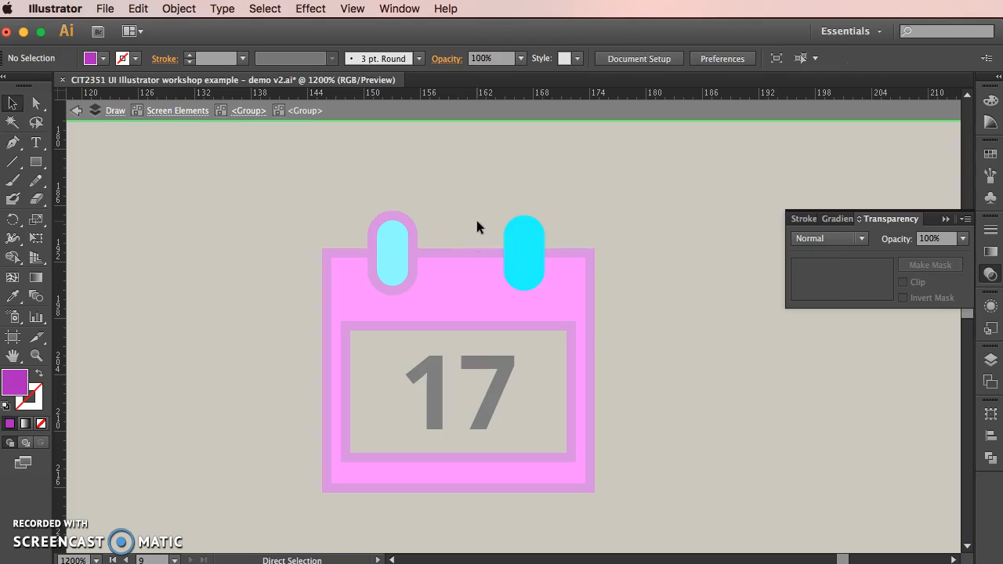
{"action": "double_click", "coordinate": [585, 194]}
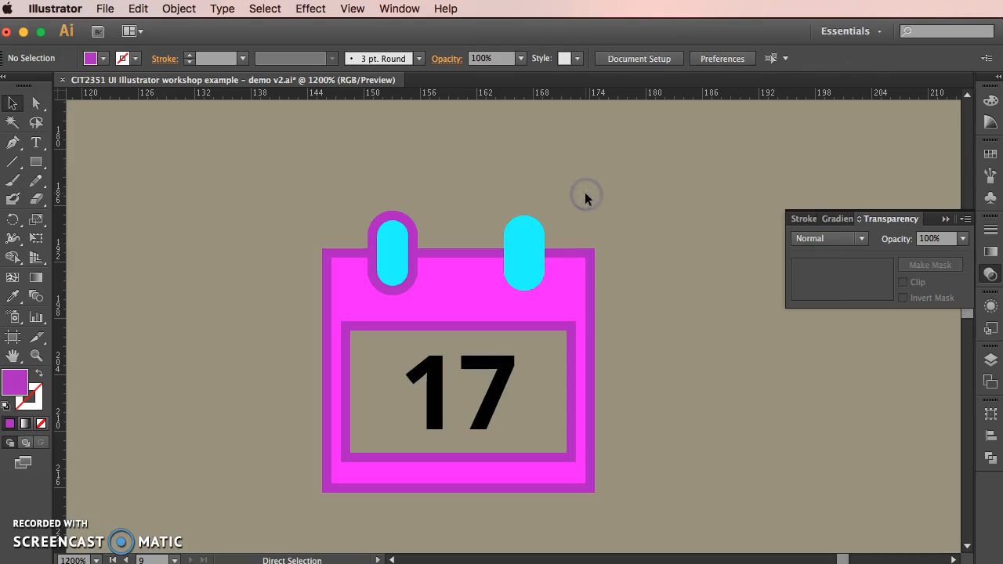
{"action": "key", "text": "super+z"}
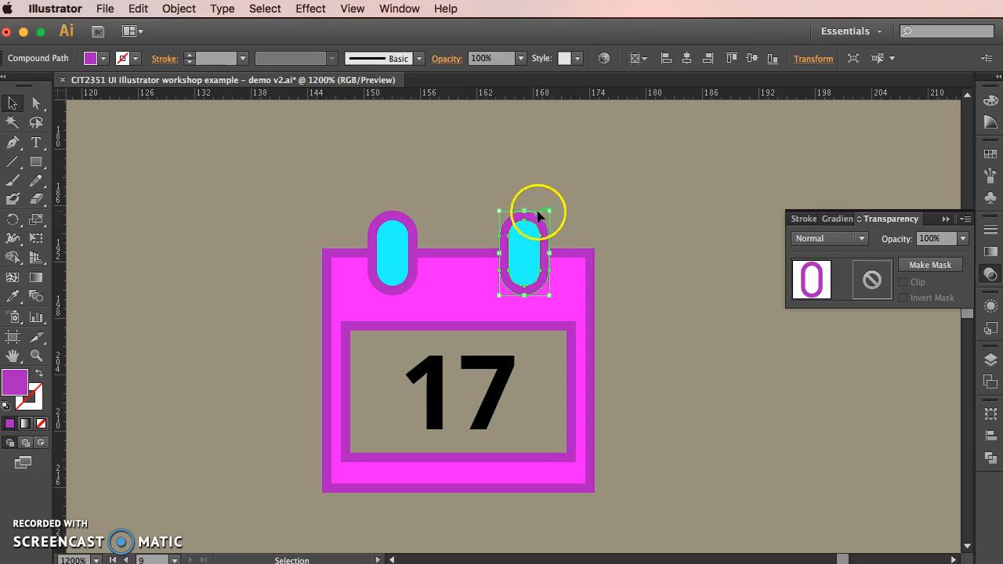
- Isolate the left ring's purple outline, cut it from its nested group and paste it in place outside the groups
{"action": "left_click", "coordinate": [399, 213]}
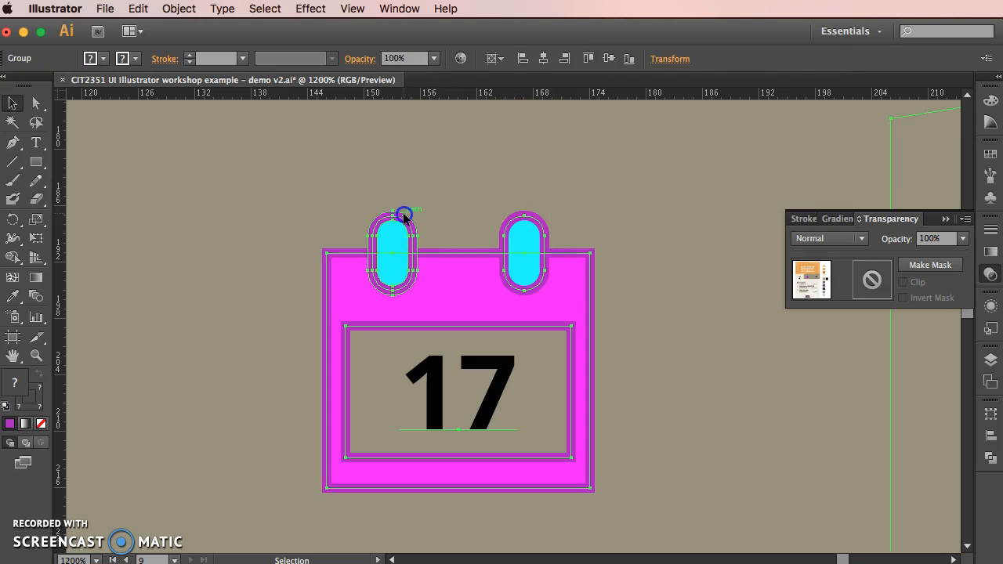
{"action": "double_click", "coordinate": [403, 215]}
{"action": "left_click", "coordinate": [403, 217]}
{"action": "left_click", "coordinate": [403, 217]}
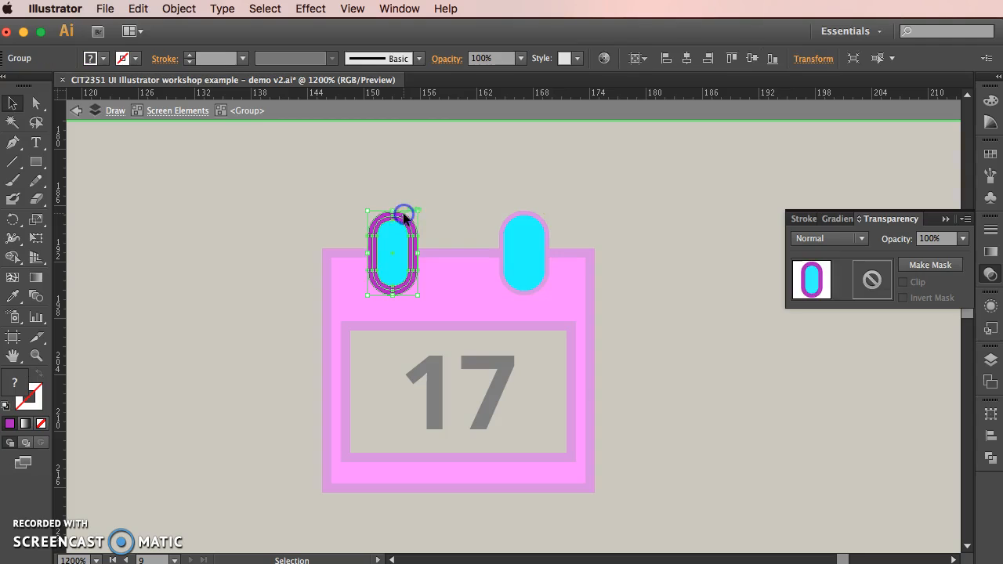
{"action": "double_click", "coordinate": [403, 217]}
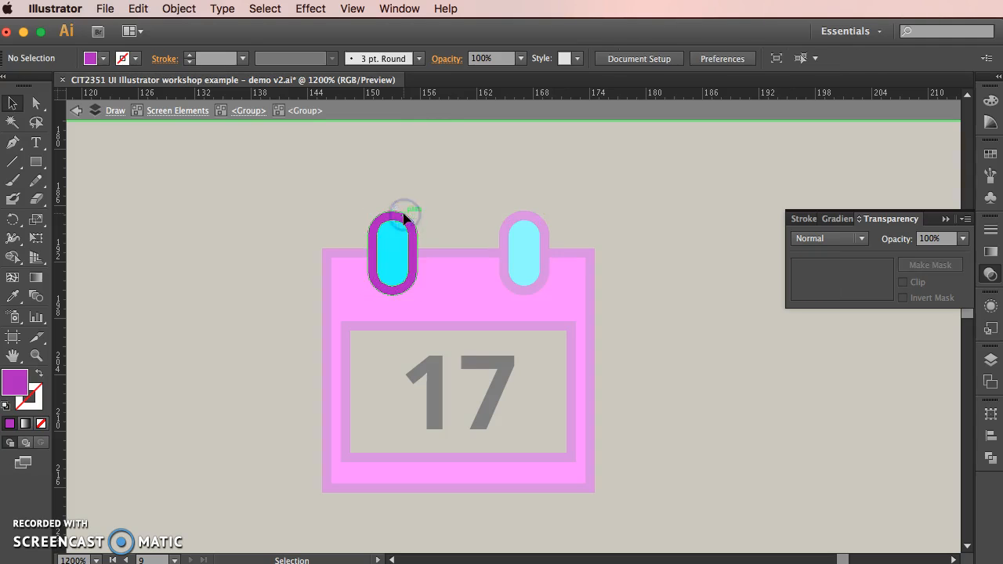
{"action": "left_click", "coordinate": [404, 217]}
{"action": "left_click", "coordinate": [414, 194]}
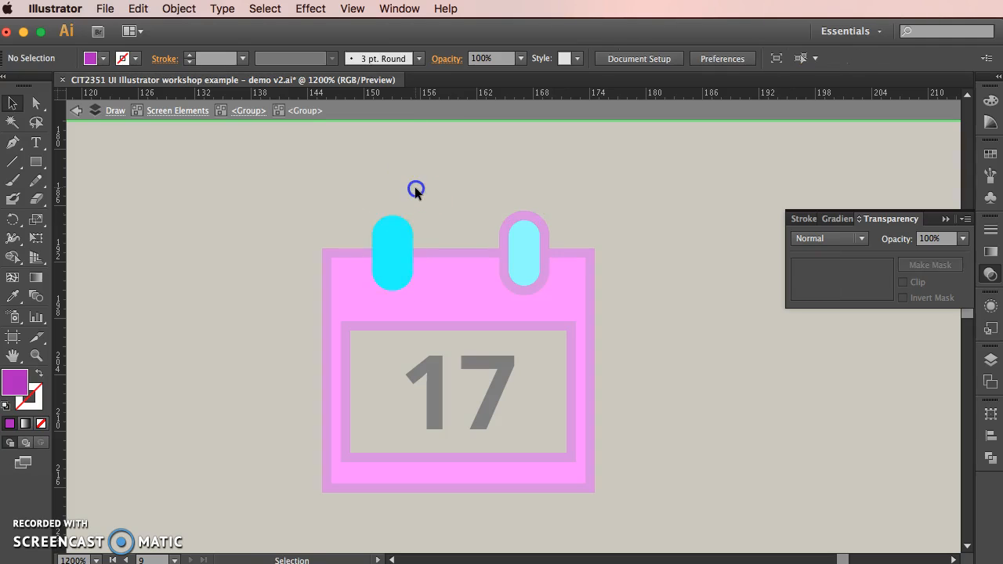
{"action": "double_click", "coordinate": [415, 189]}
{"action": "key", "text": "super+z"}
- Select both purple ring outlines and combine them with the Pathfinder Unite operation
{"action": "left_click", "coordinate": [519, 220], "text": "shift"}
{"action": "left_click", "coordinate": [912, 226]}
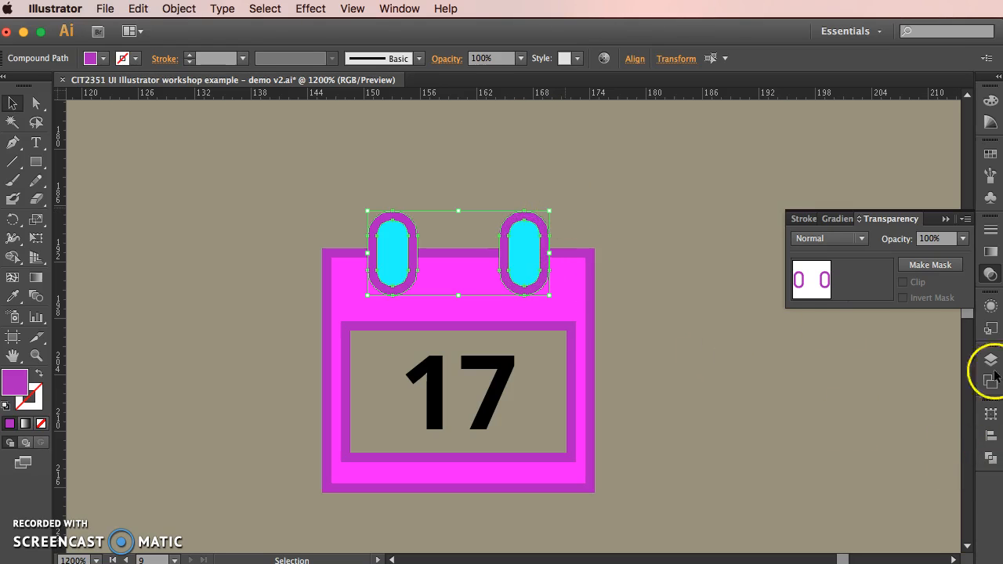
{"action": "left_click", "coordinate": [990, 459]}
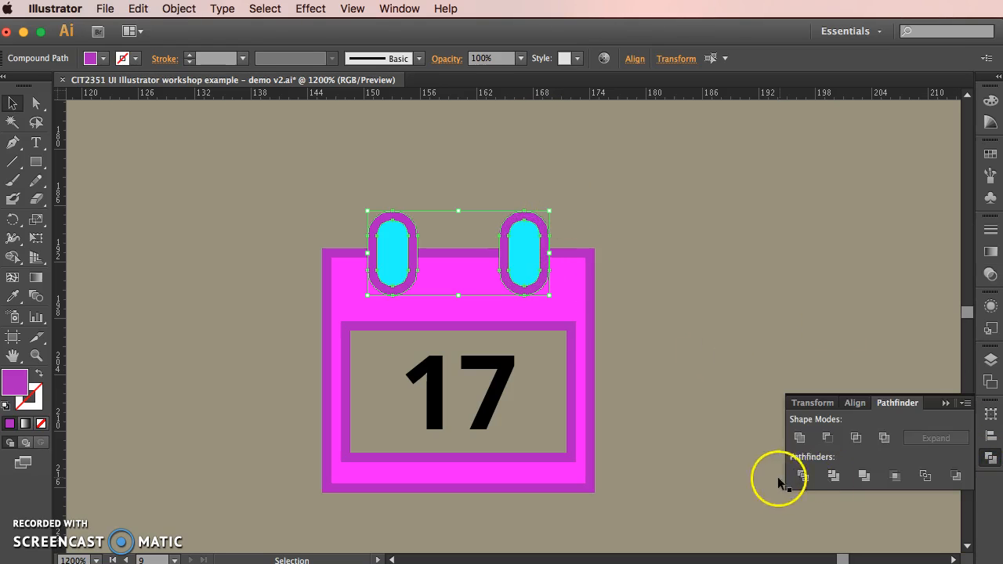
{"action": "left_click", "coordinate": [799, 439]}
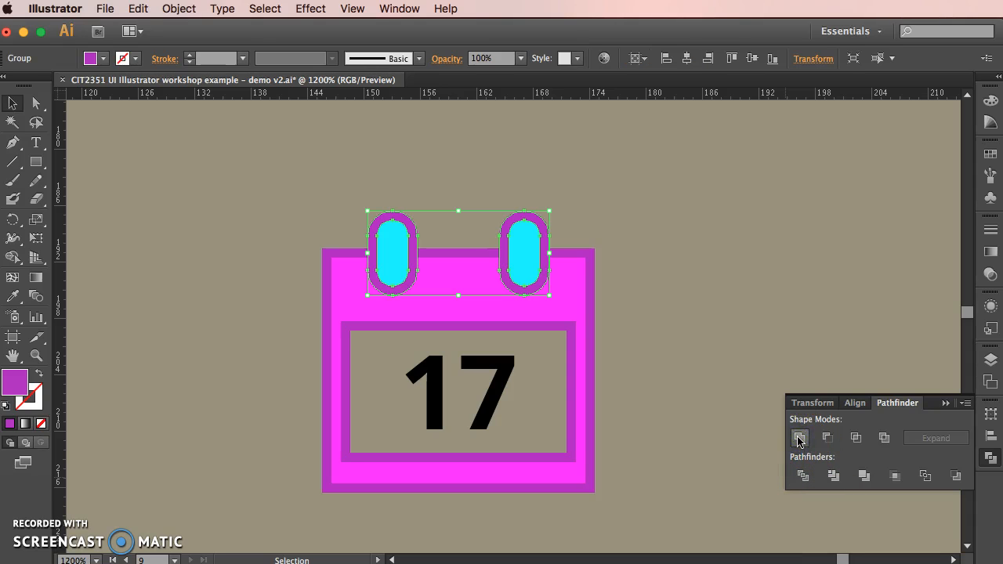
- Select the united purple ring outlines of the calendar icon and copy them
{"action": "left_click", "coordinate": [525, 217]}
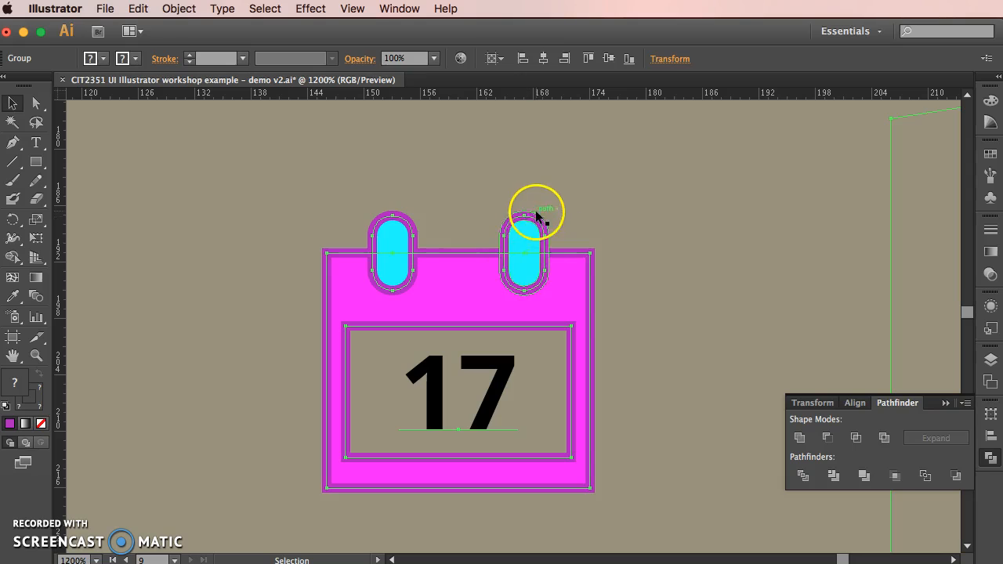
{"action": "left_click", "coordinate": [537, 213]}
{"action": "key", "text": "a"}
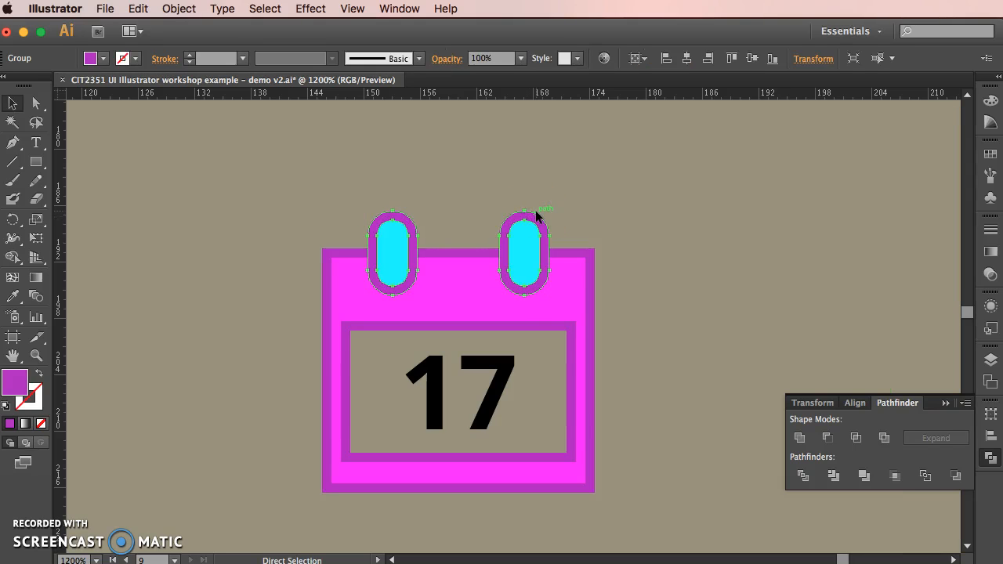
{"action": "key", "text": "v"}
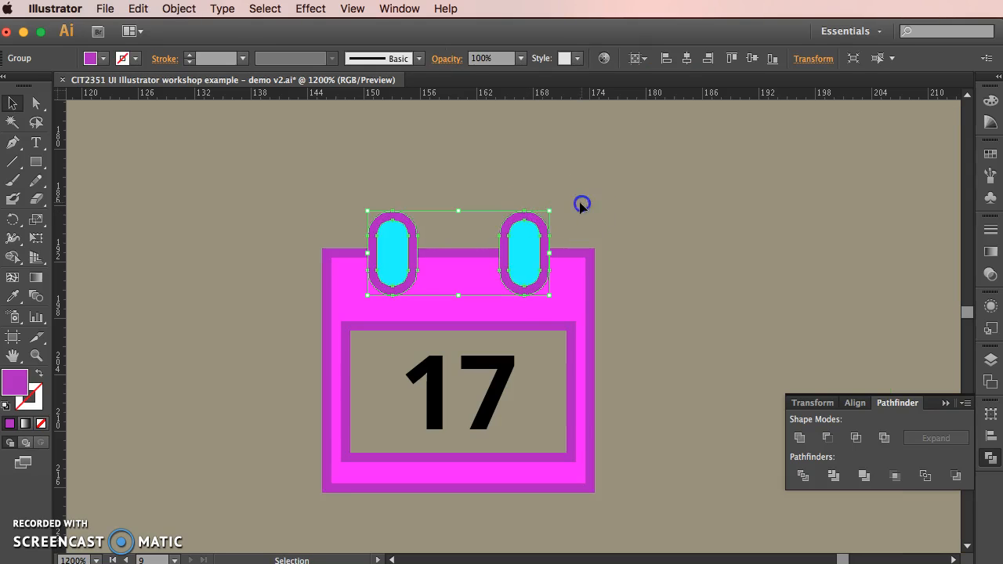
{"action": "key", "text": "super+a"}
- Isolate the magenta calendar body's compound path and remove its stroke
{"action": "left_click", "coordinate": [553, 253]}
{"action": "double_click", "coordinate": [574, 268]}
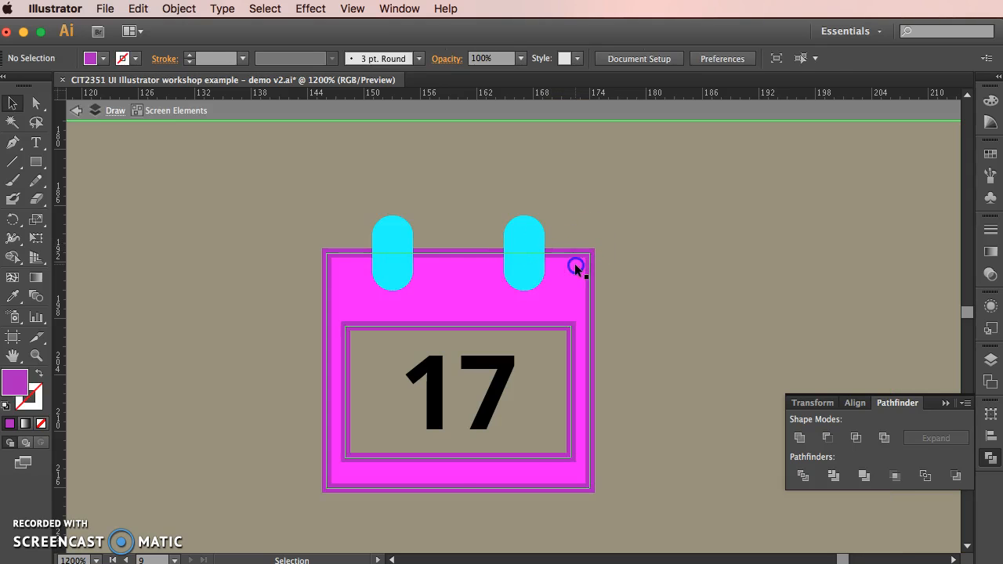
{"action": "double_click", "coordinate": [575, 267]}
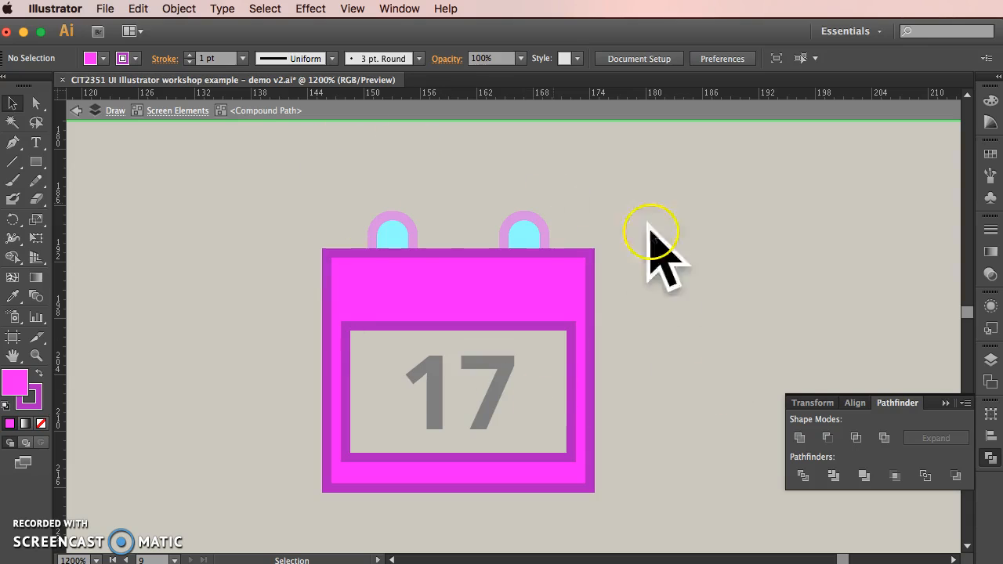
{"action": "left_click", "coordinate": [497, 305]}
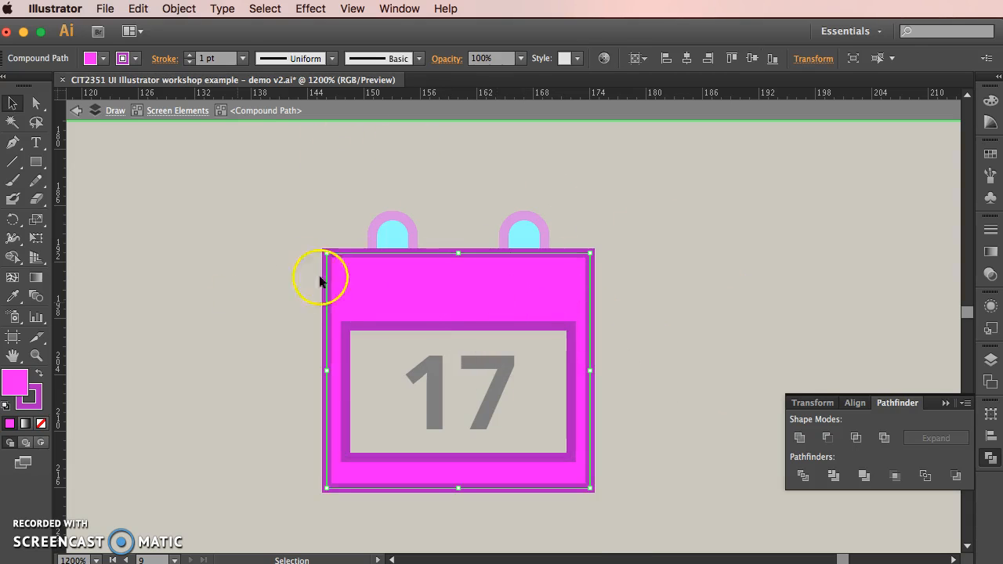
{"action": "left_click", "coordinate": [37, 396]}
{"action": "left_click", "coordinate": [42, 424]}
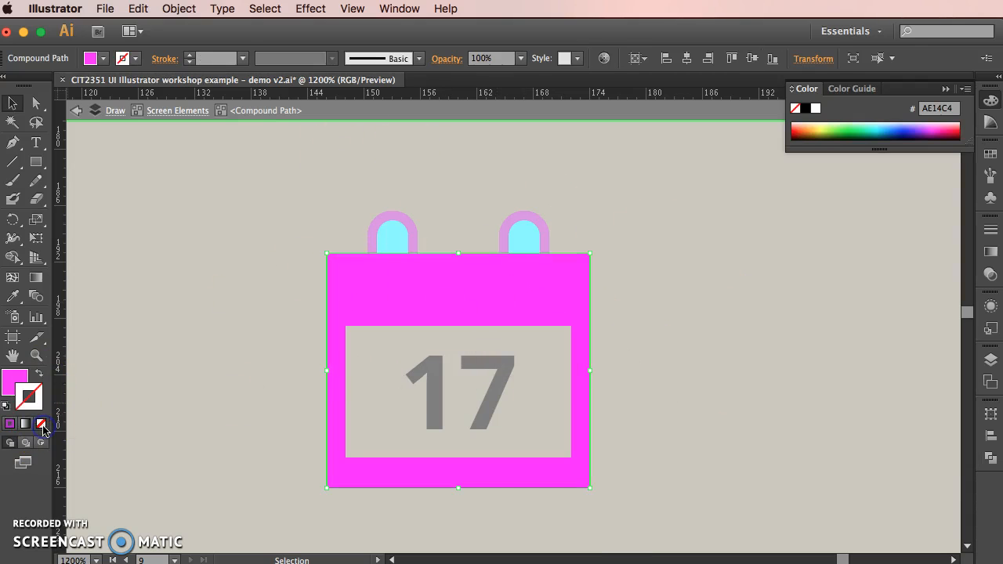
- Fill the calendar body with the off-white sampled from the screen background below the tabs using the Eyedropper
{"action": "key", "text": "super+minus"}
{"action": "key", "text": "super+minus"}
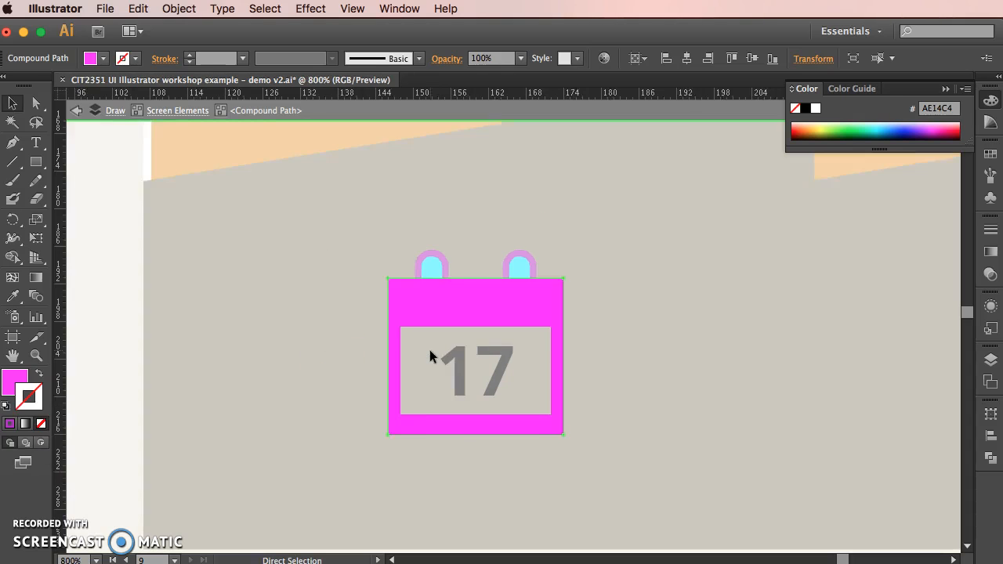
{"action": "key", "text": "super+minus"}
{"action": "key", "text": "super+minus"}
{"action": "key", "text": "super+minus"}
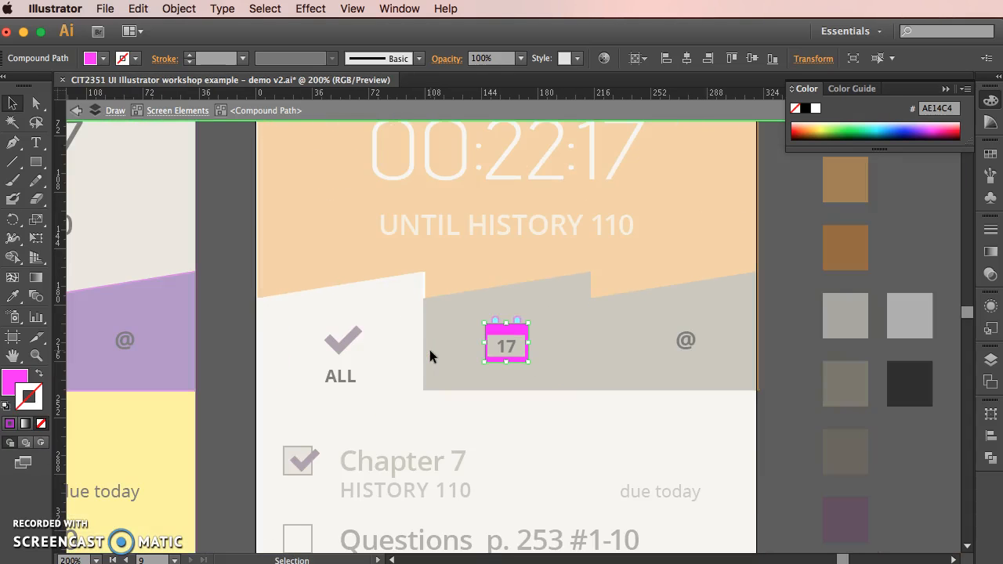
{"action": "left_click", "coordinate": [12, 297]}
{"action": "left_click", "coordinate": [551, 416]}
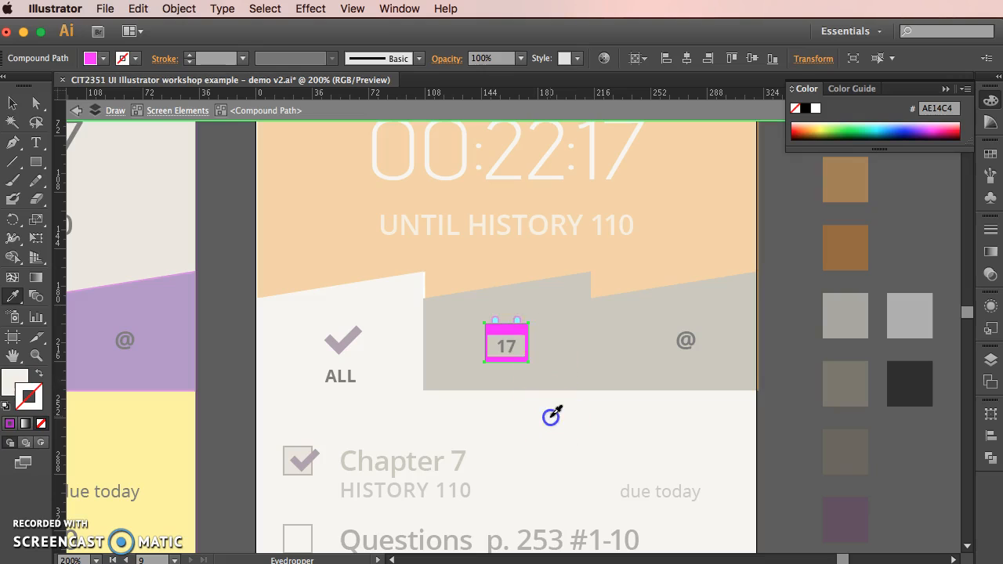
{"action": "left_click", "coordinate": [14, 104]}
{"action": "key", "text": "super+plus"}
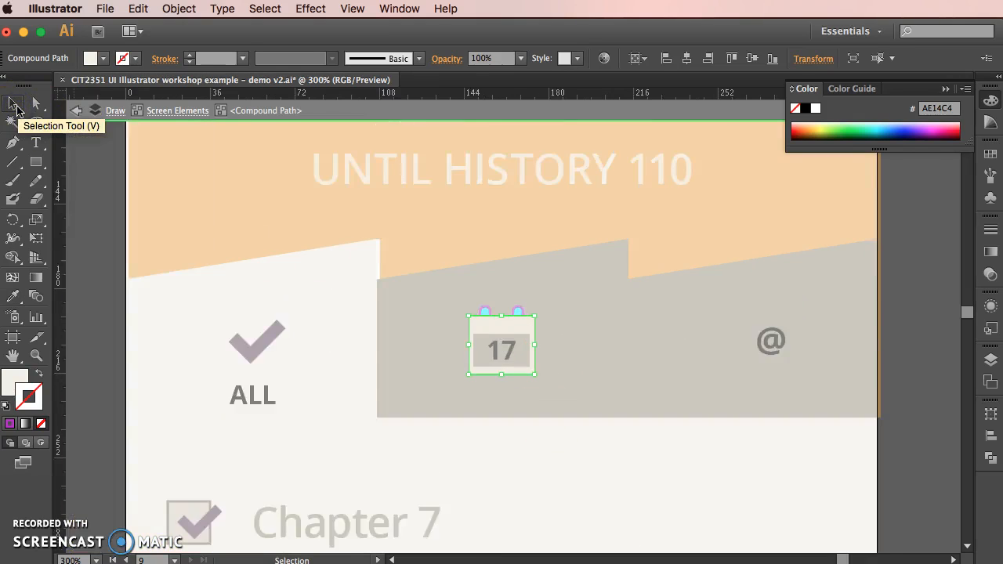
{"action": "key", "text": "super+plus"}
{"action": "key", "text": "super+plus"}
{"action": "key", "text": "super+plus"}
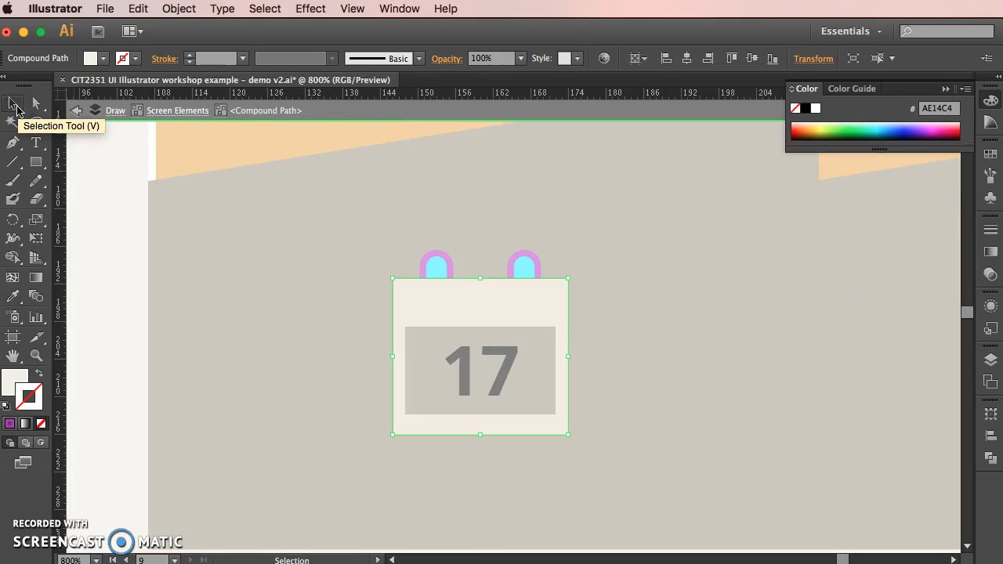
- Paste the copied ring outlines in place inside the isolated calendar body path
{"action": "left_click", "coordinate": [396, 179]}
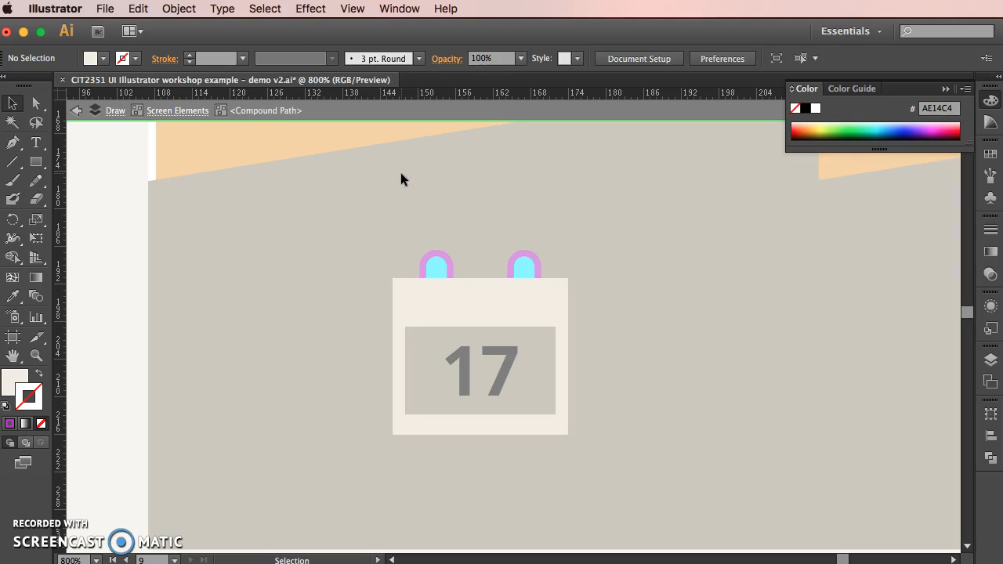
{"action": "left_click", "coordinate": [138, 9]}
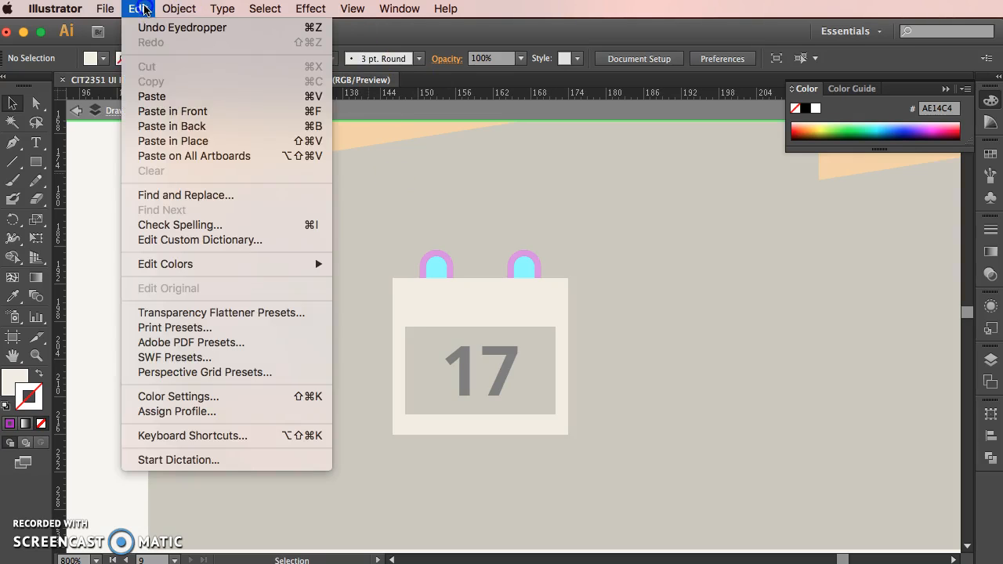
{"action": "left_click", "coordinate": [178, 140]}
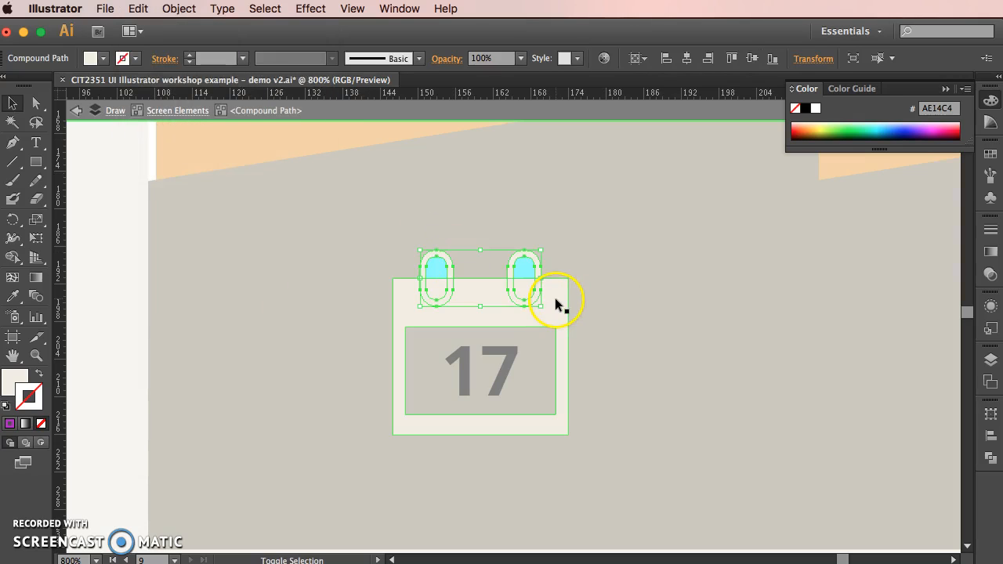
- Try green as a stroke colour and as a fill colour on the pasted ring outlines, undoing each trial
{"action": "left_click", "coordinate": [837, 127]}
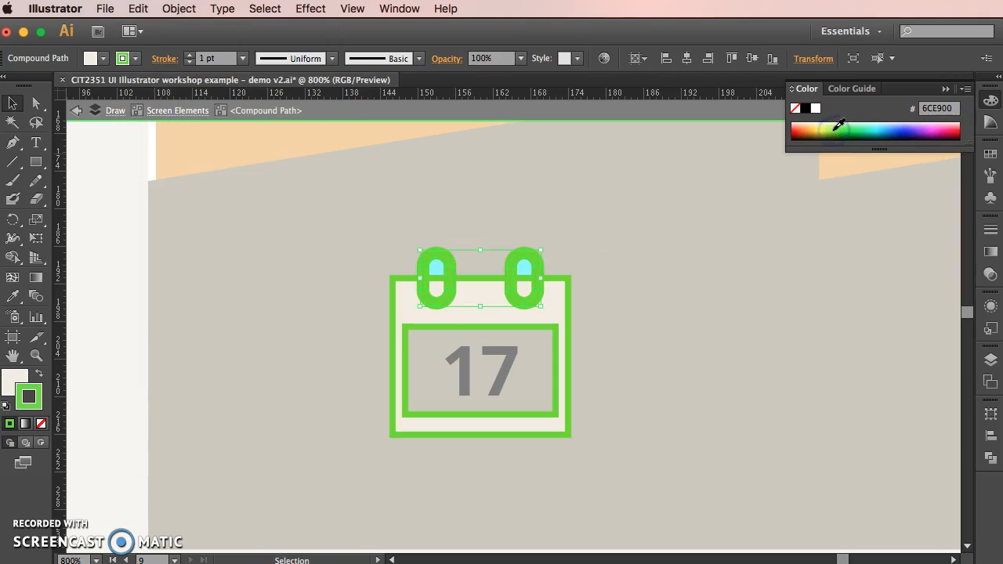
{"action": "key", "text": "super+z"}
{"action": "left_click", "coordinate": [543, 307], "text": "shift"}
{"action": "left_click", "coordinate": [829, 128]}
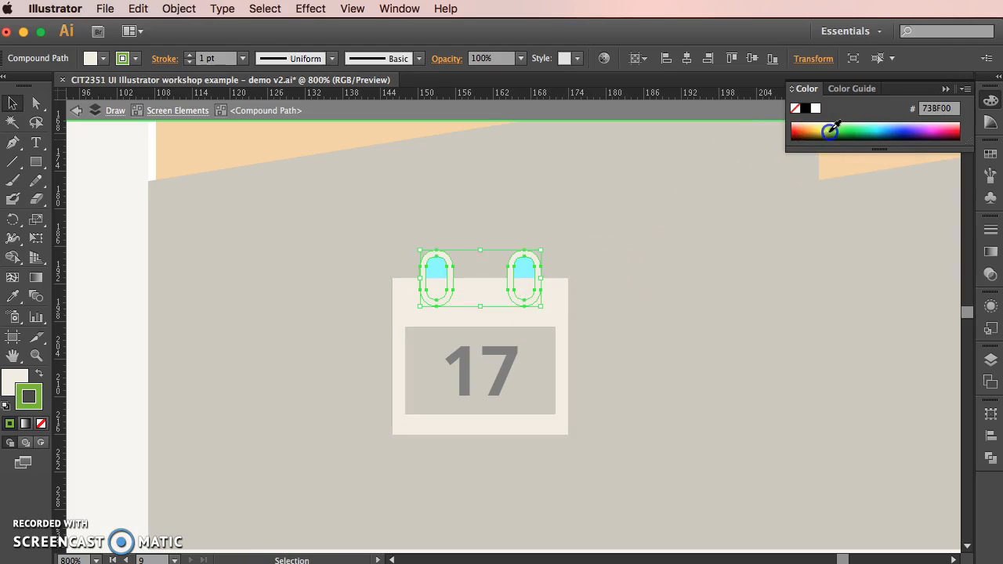
{"action": "key", "text": "super+z"}
{"action": "left_click", "coordinate": [20, 379]}
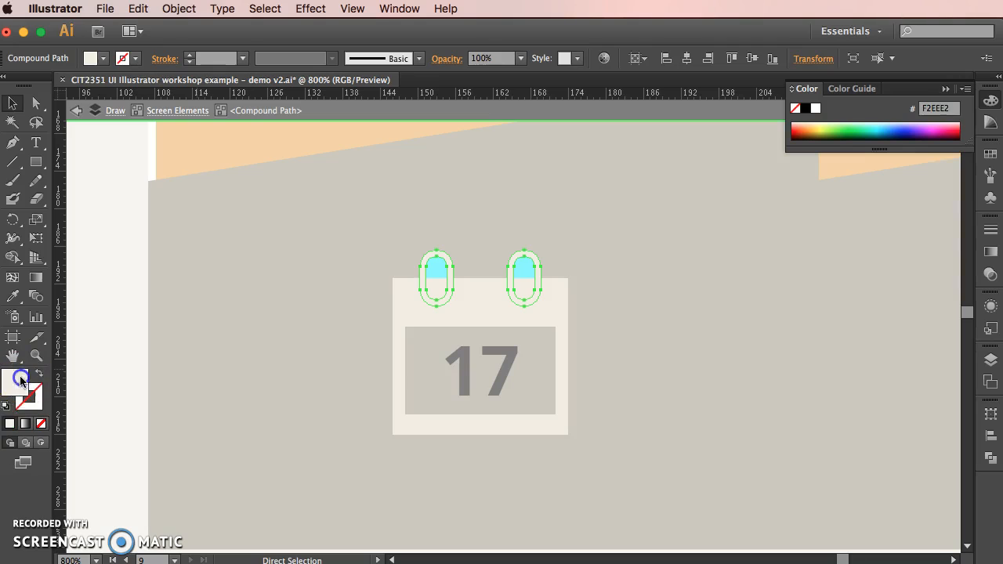
{"action": "left_click", "coordinate": [851, 130]}
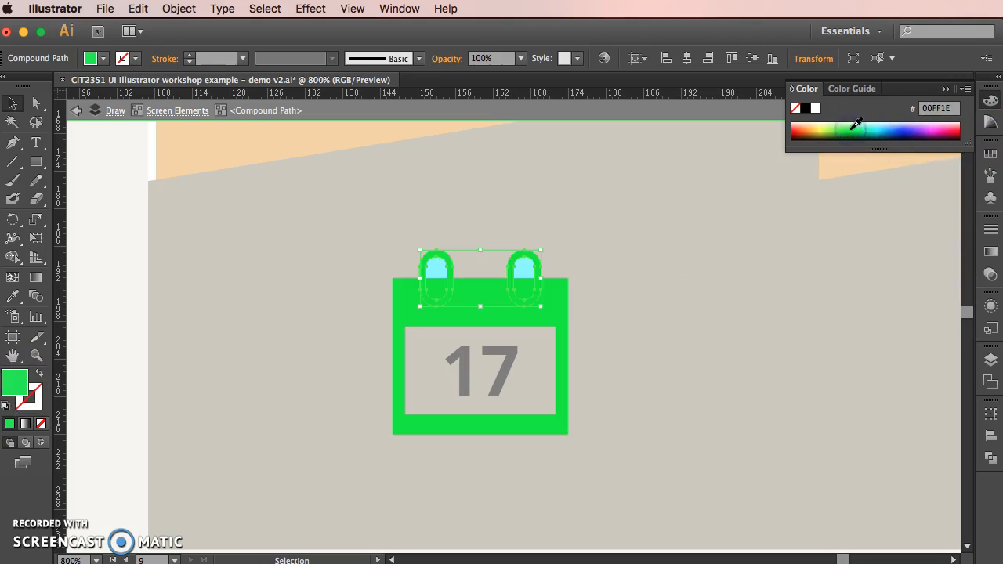
{"action": "key", "text": "super+z"}
- Select only the pasted ring outlines and bring them to the front
{"action": "left_click", "coordinate": [554, 296]}
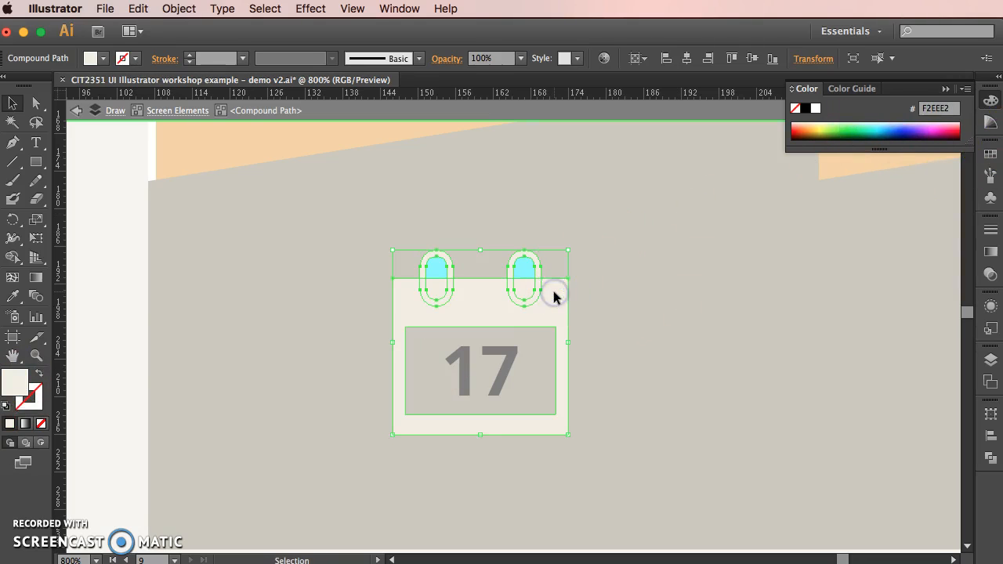
{"action": "left_click", "coordinate": [594, 219]}
{"action": "left_click", "coordinate": [532, 250]}
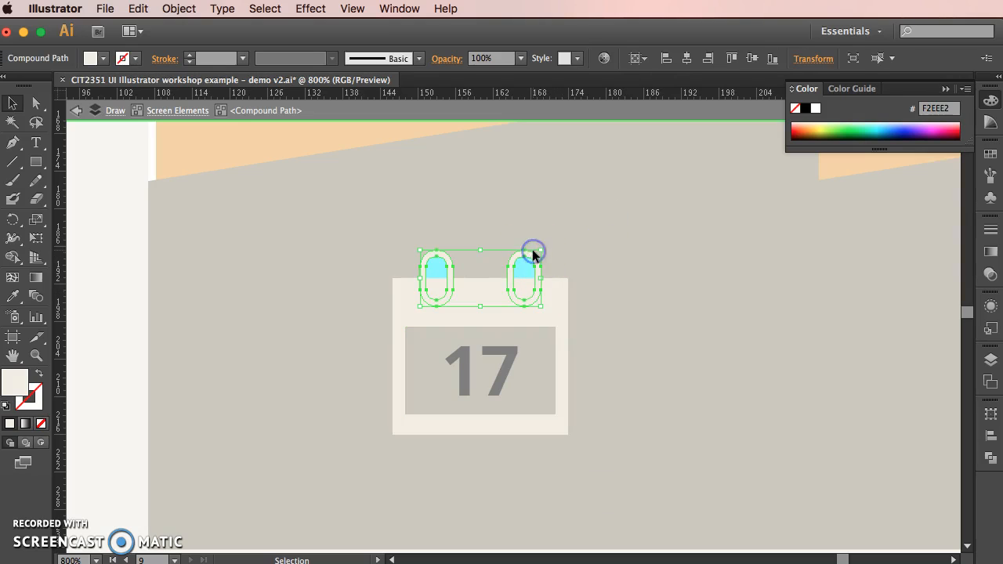
{"action": "right_click", "coordinate": [532, 249]}
{"action": "mouse_move", "coordinate": [588, 399]}
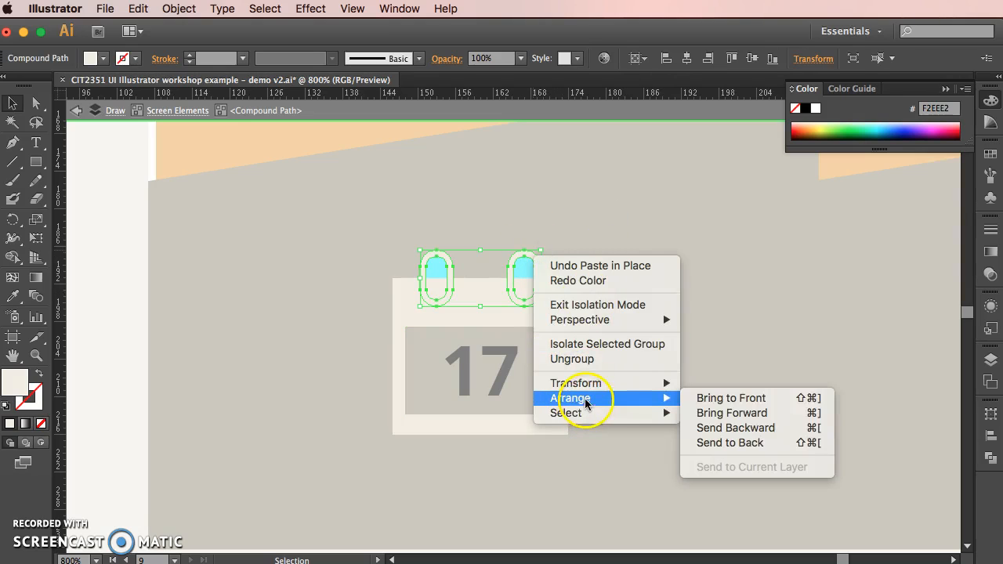
{"action": "left_click", "coordinate": [751, 398]}
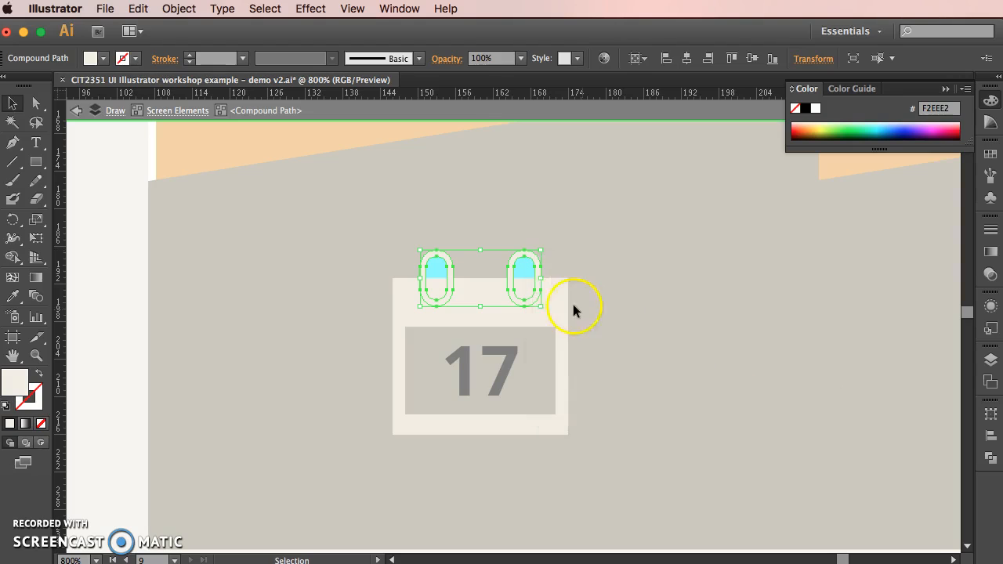
- Try to cut the ring outlines out of the calendar body with Pathfinder Minus Front, and undo it
{"action": "left_click", "coordinate": [564, 299], "text": "shift"}
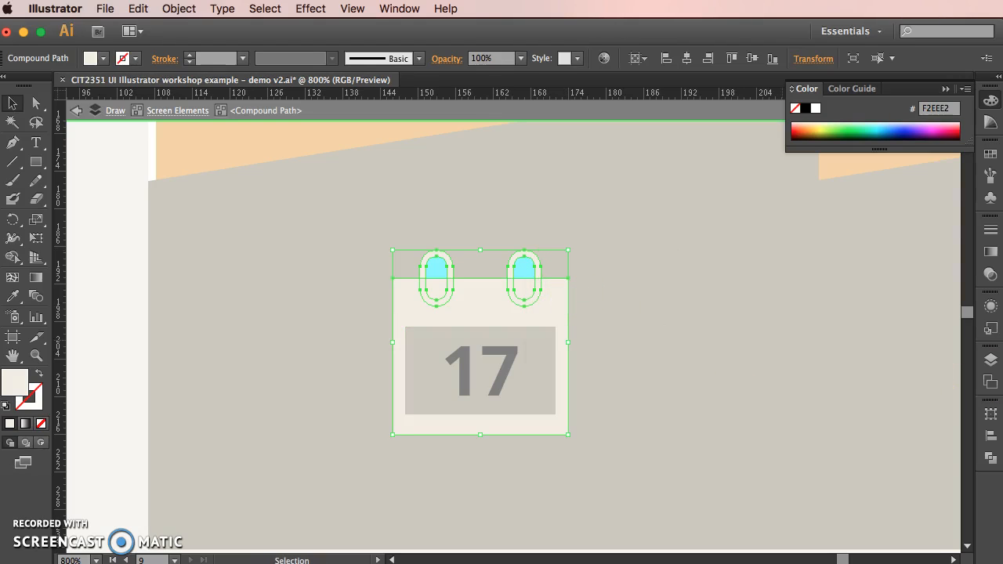
{"action": "left_click", "coordinate": [990, 456]}
{"action": "left_click", "coordinate": [827, 438]}
{"action": "key", "text": "super+z"}
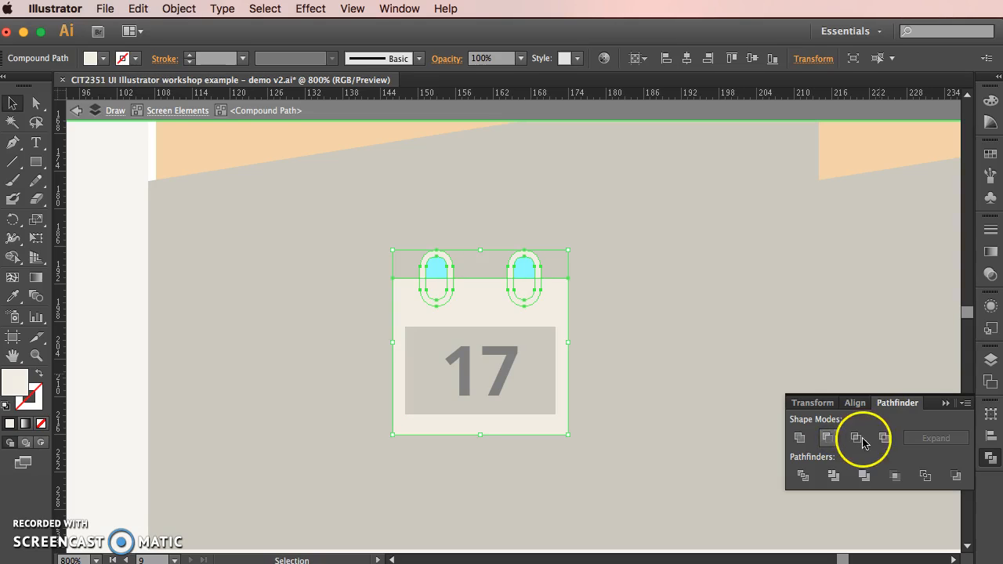
- Reselect the calendar body first, add the rings, and try Minus Front again
{"action": "left_click", "coordinate": [625, 302]}
{"action": "left_click", "coordinate": [554, 300]}
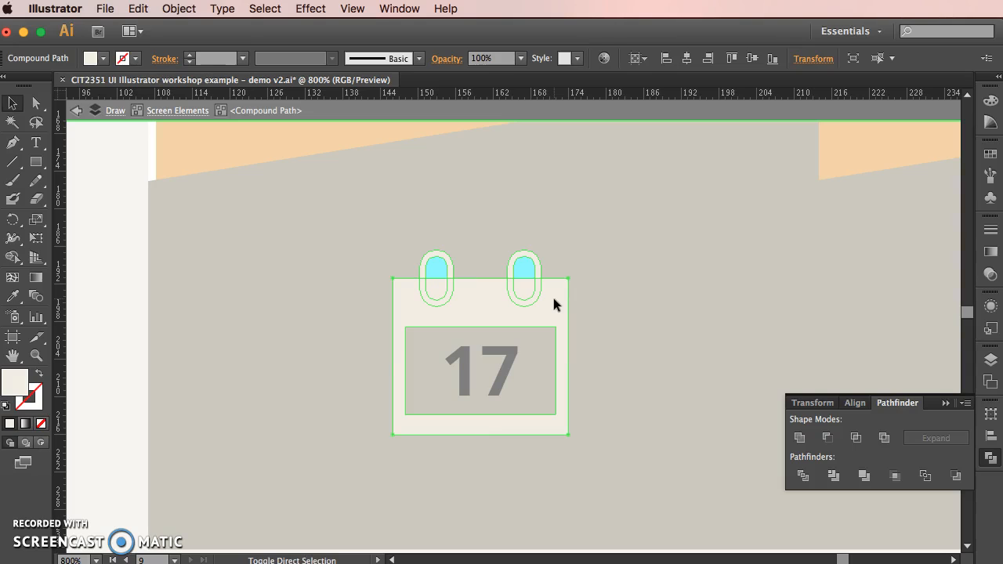
{"action": "left_click", "coordinate": [540, 279], "text": "shift"}
{"action": "left_click", "coordinate": [827, 437]}
{"action": "left_click", "coordinate": [642, 228]}
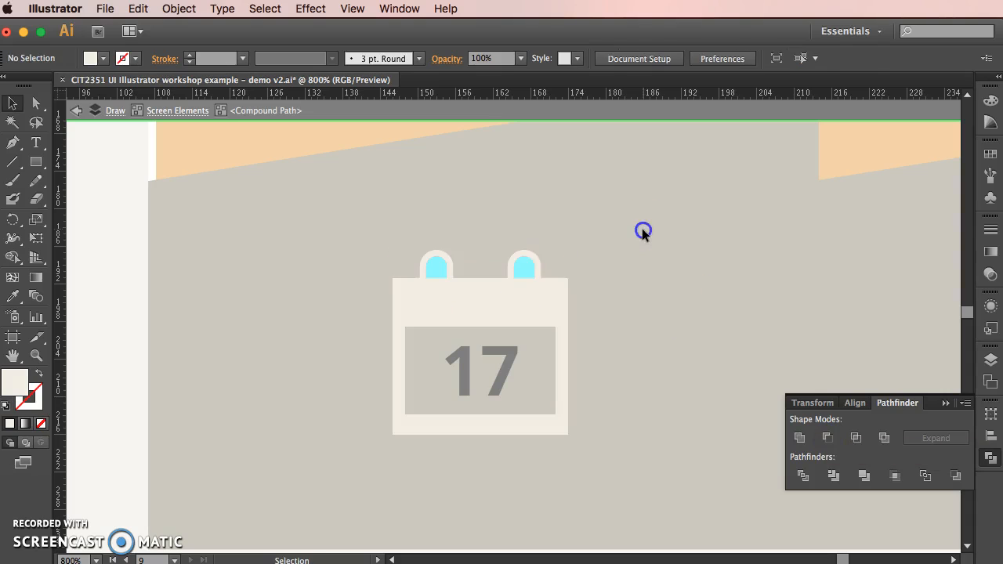
- Delete the pasted ring outlines, leave isolation mode and isolate the calendar body's compound path again
{"action": "left_click", "coordinate": [528, 260]}
{"action": "key", "text": "Delete"}
{"action": "double_click", "coordinate": [580, 220]}
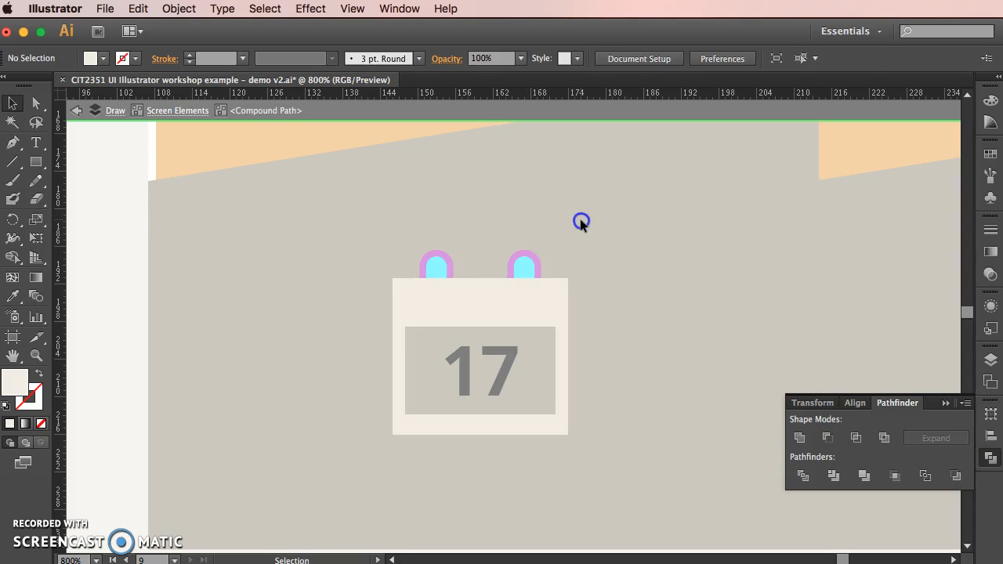
{"action": "left_click", "coordinate": [553, 299]}
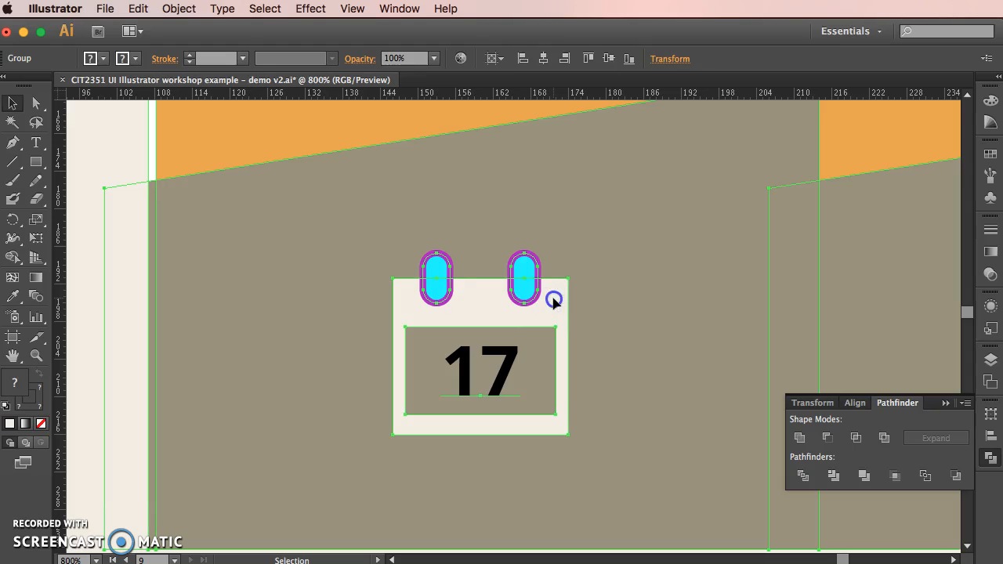
{"action": "double_click", "coordinate": [554, 299]}
{"action": "left_click", "coordinate": [554, 301]}
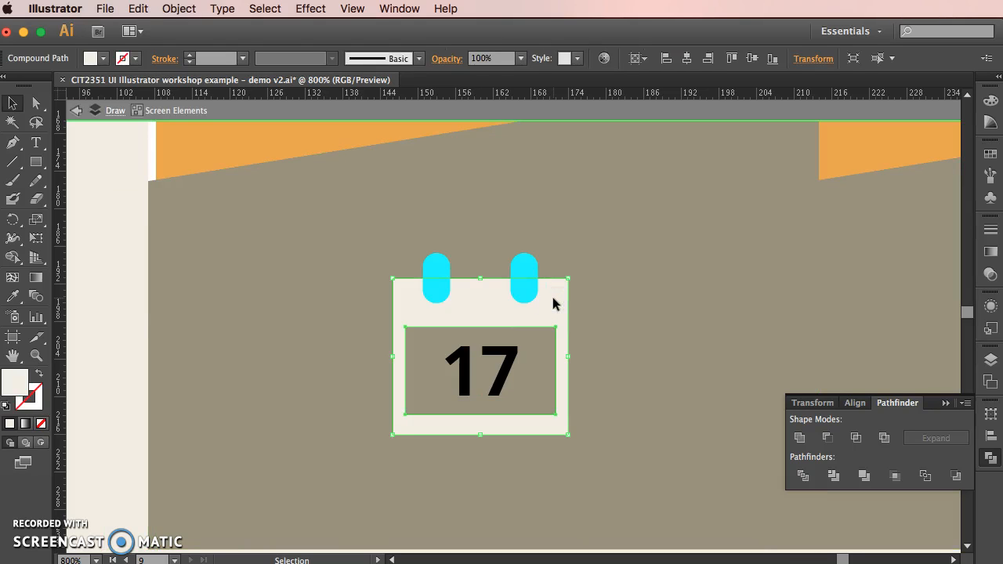
{"action": "double_click", "coordinate": [554, 299]}
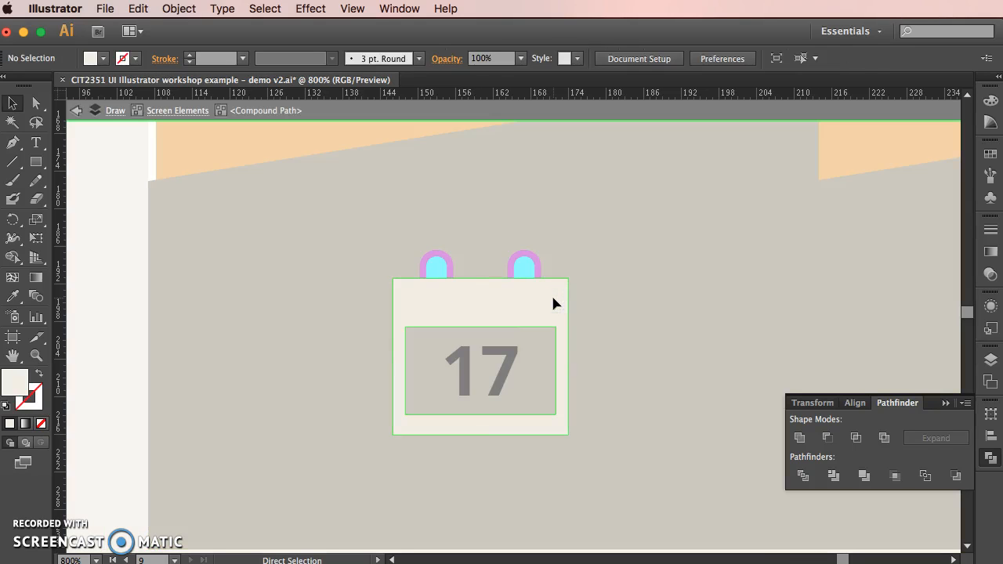
- Try Minus Front once more on the calendar body with the rings pasted in place, then undo back to before the paste
{"action": "left_click", "coordinate": [554, 303]}
{"action": "left_click", "coordinate": [553, 301]}
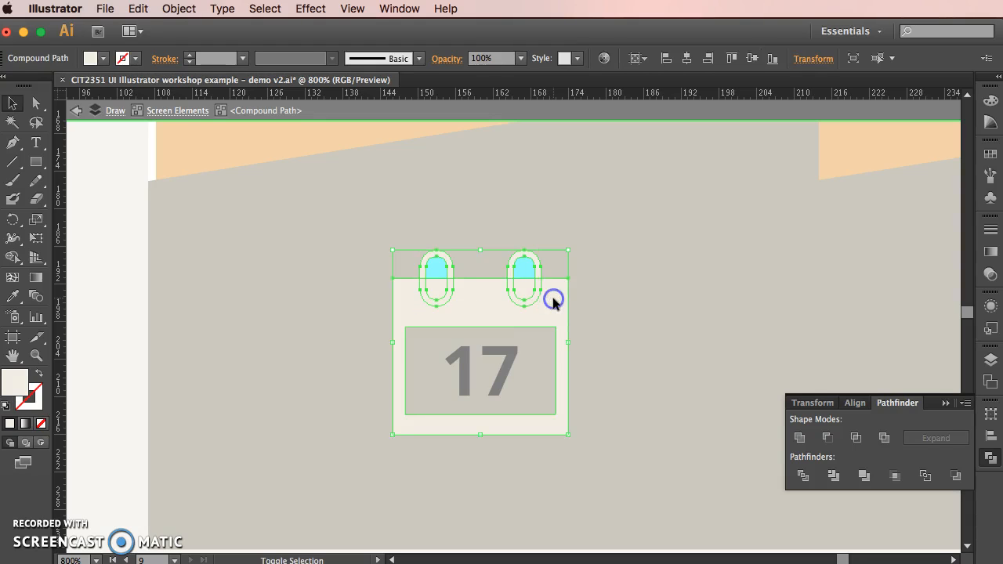
{"action": "left_click", "coordinate": [829, 441]}
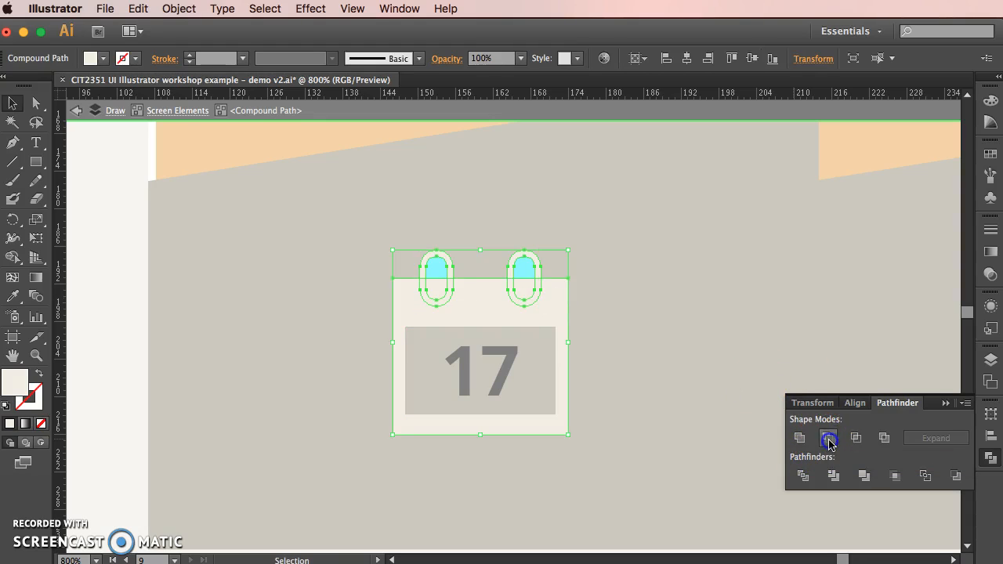
{"action": "key", "text": "super+z"}
{"action": "key", "text": "super+z"}
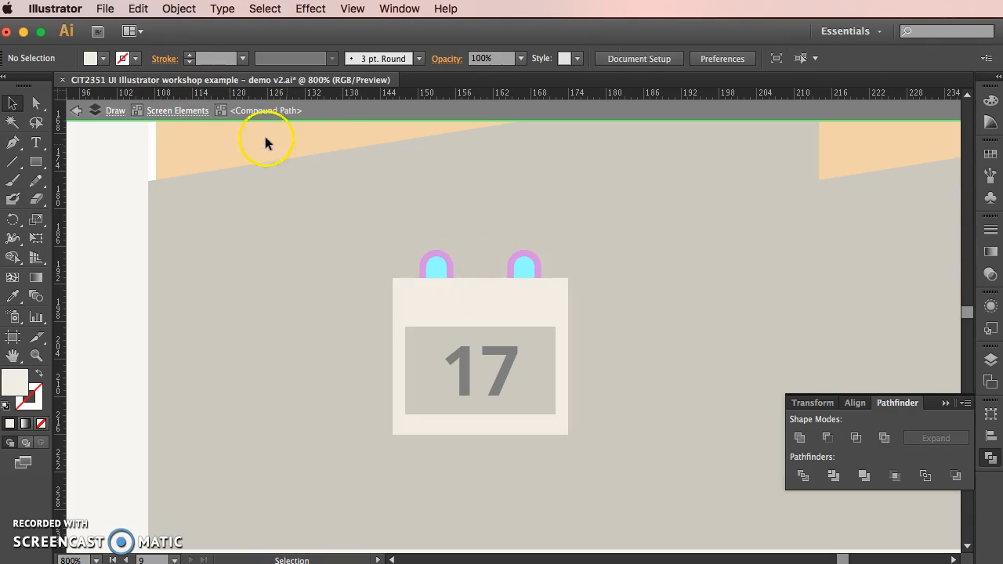
- Return to the Screen Elements group, paste the ring outlines in front of the calendar body and fill them with the bright pink swatch
{"action": "left_click", "coordinate": [179, 110]}
{"action": "left_click", "coordinate": [479, 304]}
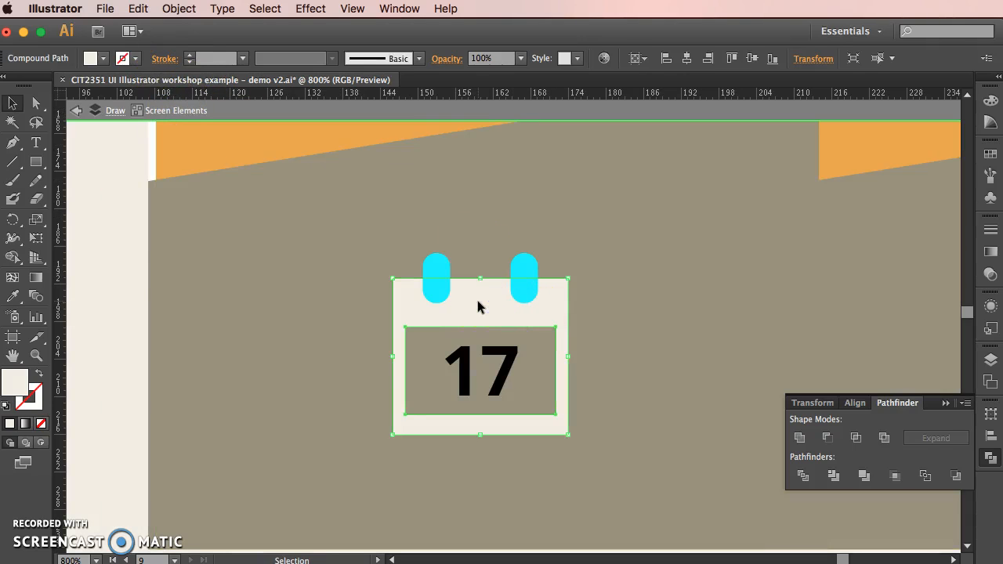
{"action": "key", "text": "super+f"}
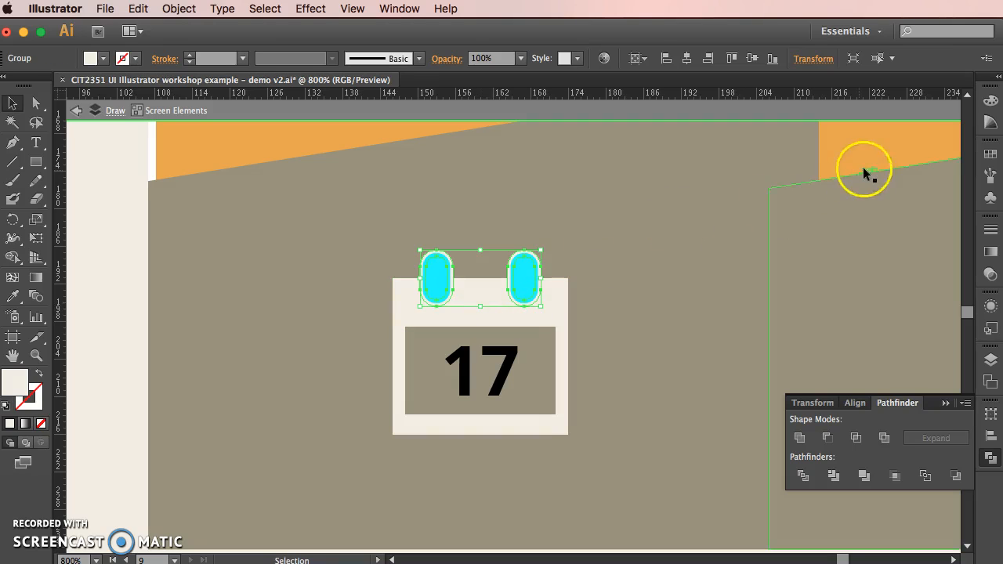
{"action": "left_click", "coordinate": [991, 154]}
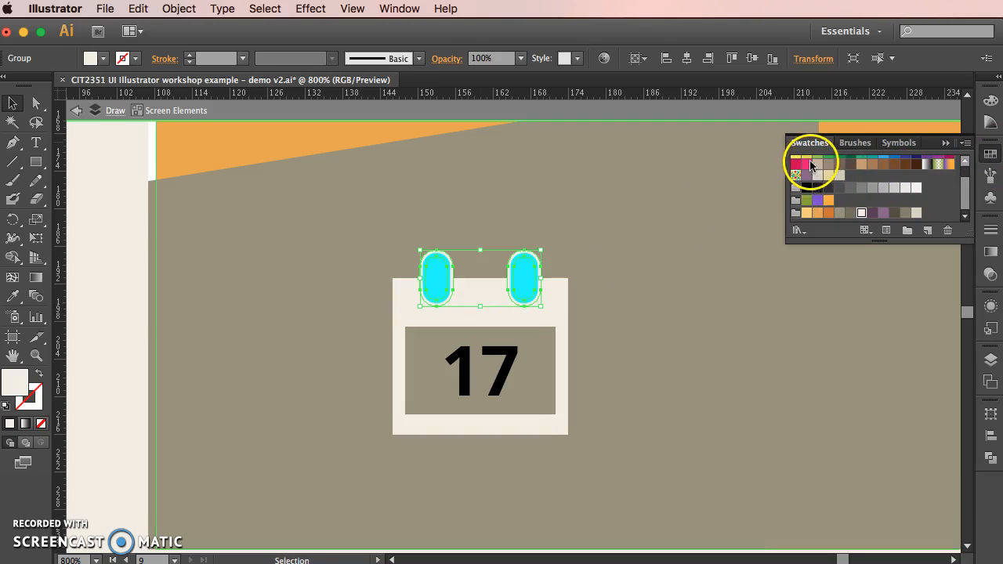
{"action": "left_click", "coordinate": [807, 164]}
- Cut the pink ring outlines out of the calendar body with Pathfinder Minus Front
{"action": "left_click", "coordinate": [565, 300], "text": "shift"}
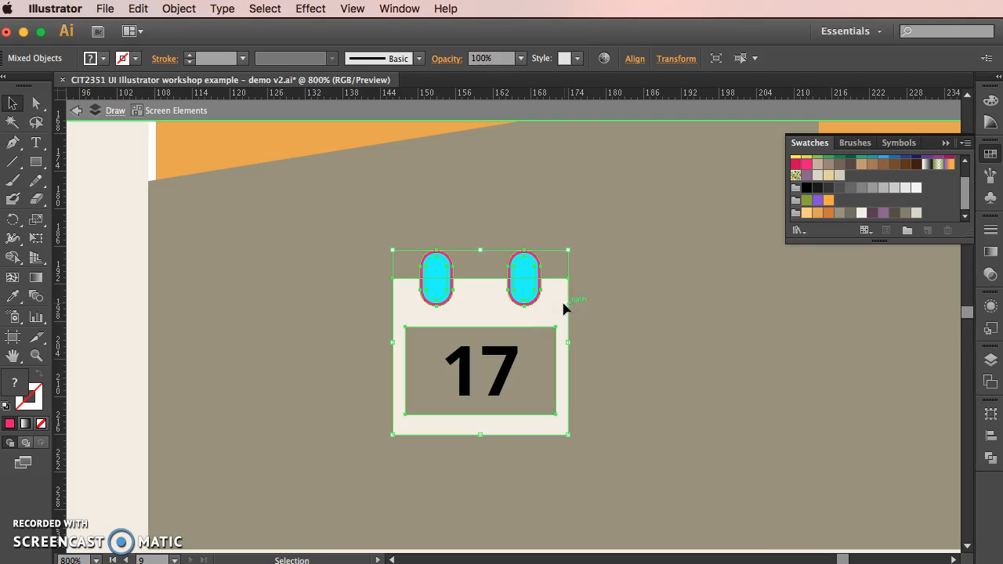
{"action": "right_click", "coordinate": [567, 304]}
{"action": "left_click", "coordinate": [989, 458]}
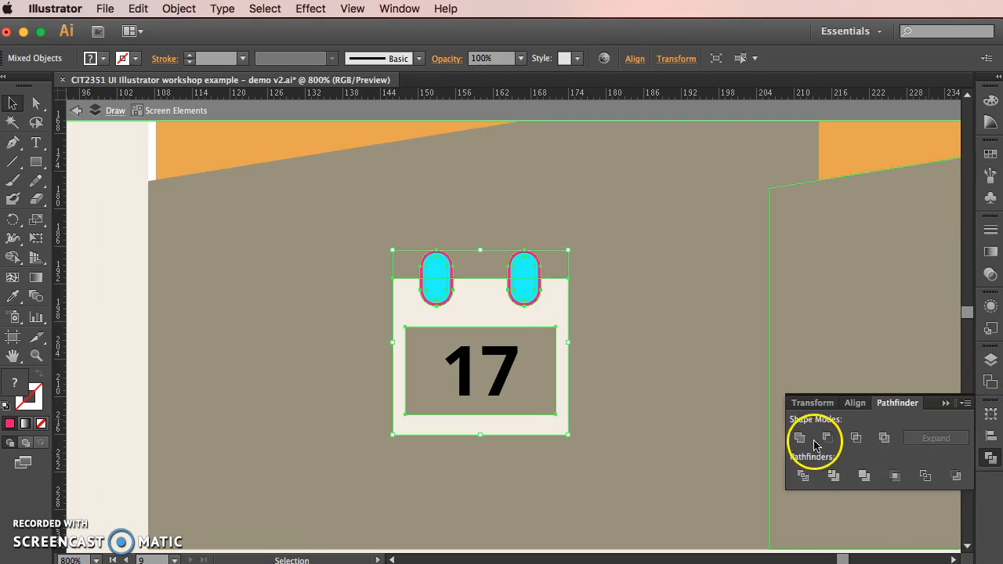
{"action": "left_click", "coordinate": [829, 438]}
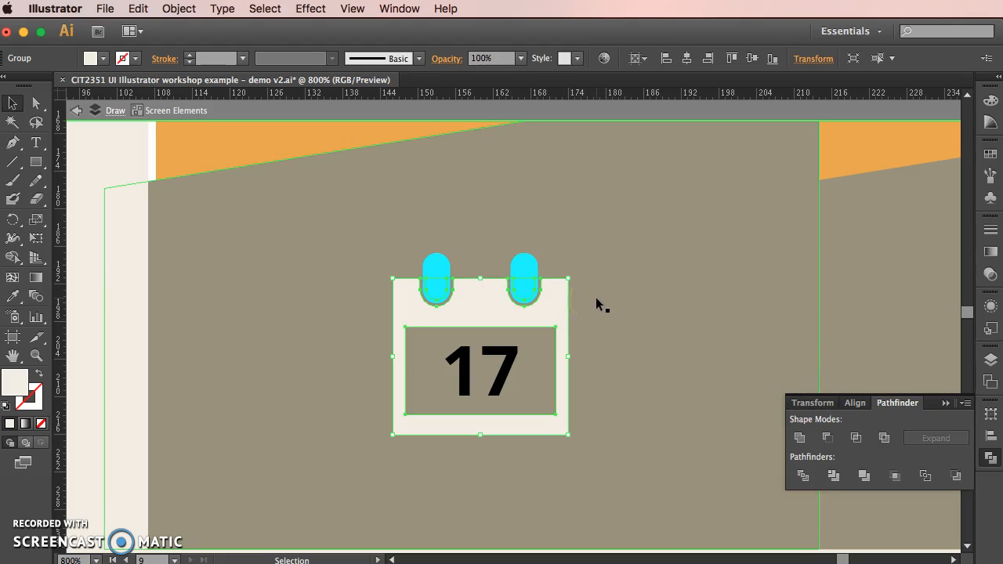
- Delete the pair of cyan ring shapes from the calendar icon
{"action": "left_click", "coordinate": [524, 265]}
{"action": "left_click", "coordinate": [426, 266]}
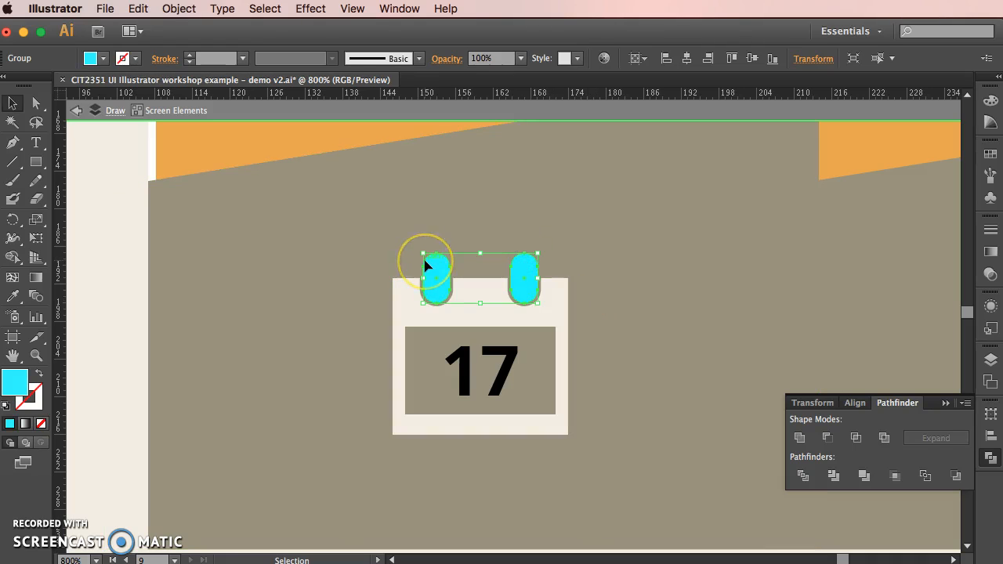
{"action": "key", "text": "Delete"}
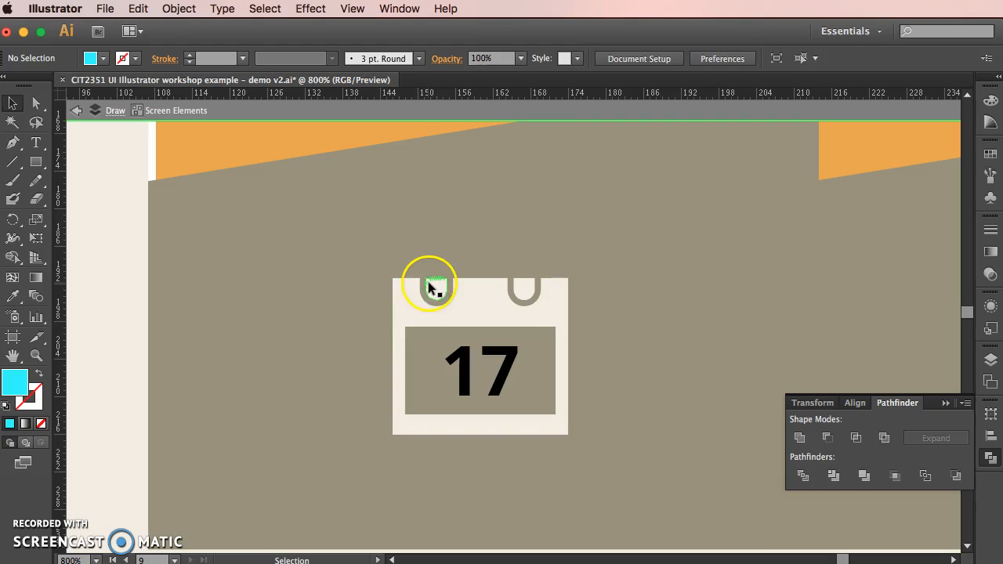
- Isolate the calendar body group, delete the two leftover off-white pieces inside the ring cutouts and leave isolation mode
{"action": "left_click", "coordinate": [429, 284]}
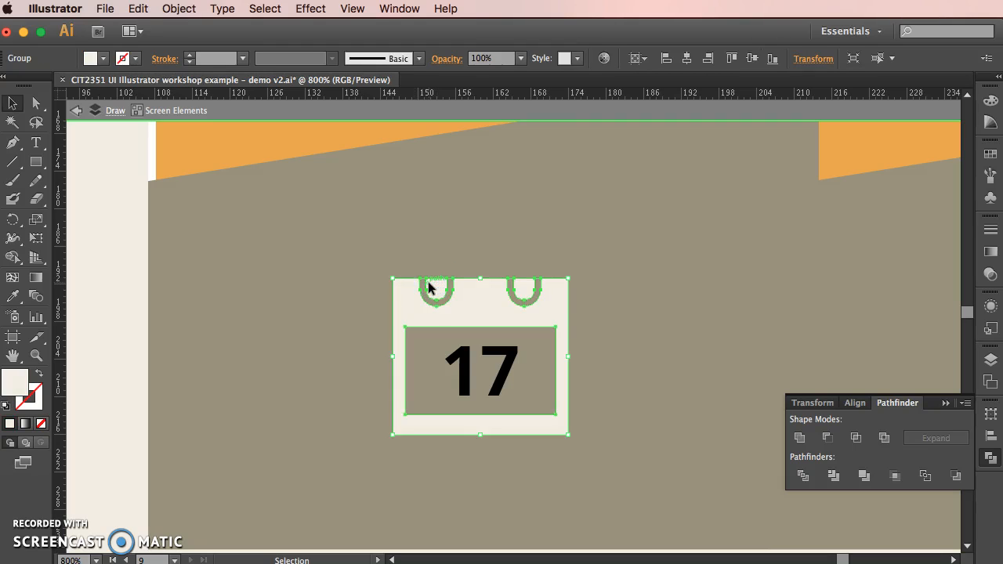
{"action": "double_click", "coordinate": [432, 285]}
{"action": "left_click", "coordinate": [431, 285]}
{"action": "left_click", "coordinate": [515, 285], "text": "shift"}
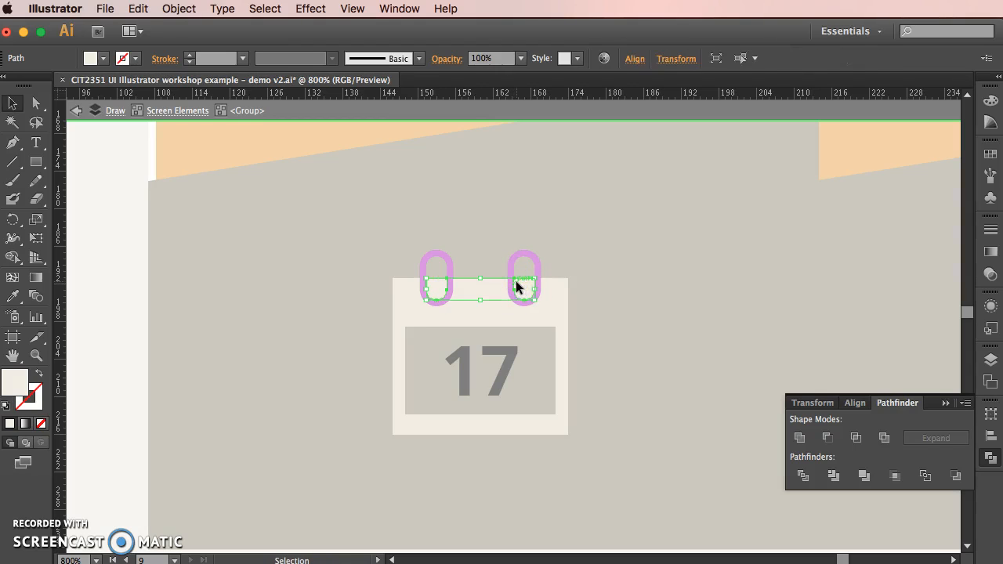
{"action": "key", "text": "Delete"}
{"action": "double_click", "coordinate": [619, 196]}
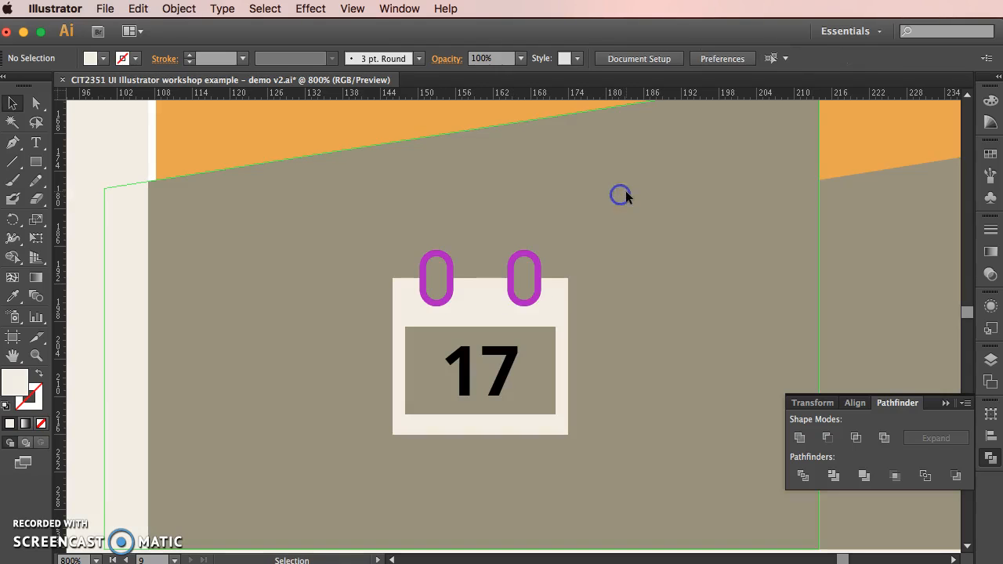
{"action": "left_click", "coordinate": [550, 291]}
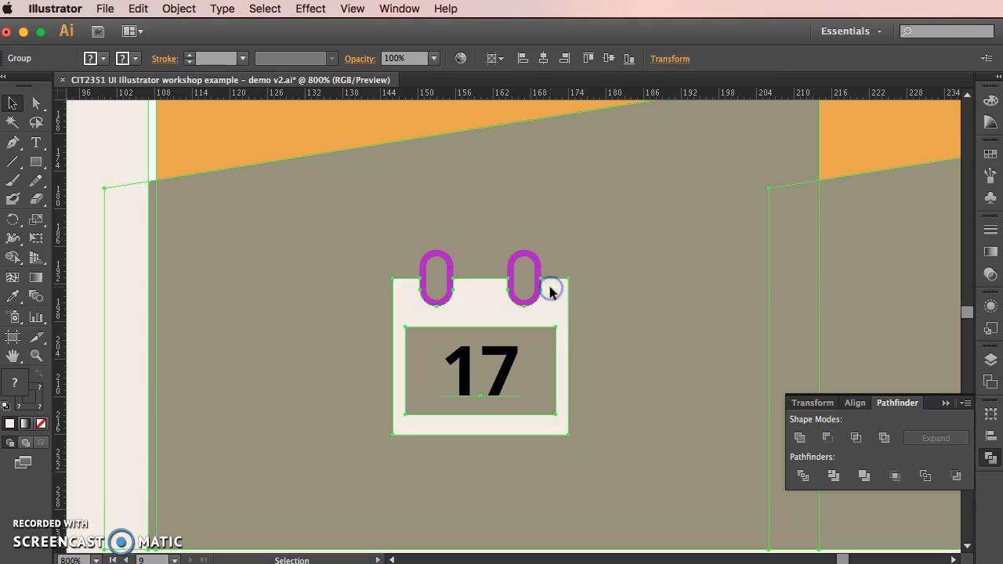
{"action": "double_click", "coordinate": [551, 291]}
{"action": "left_click", "coordinate": [569, 260]}
{"action": "double_click", "coordinate": [539, 265]}
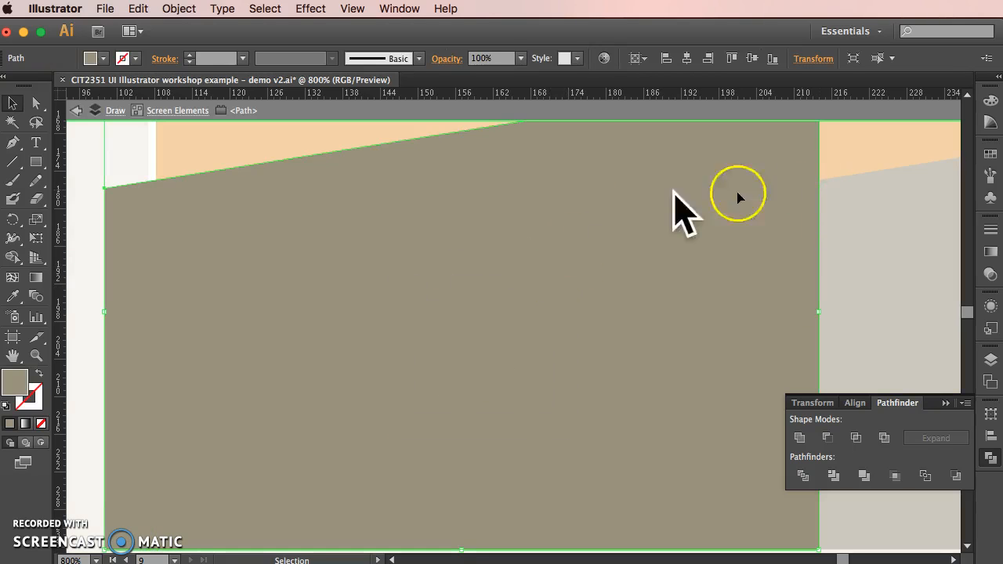
{"action": "left_click", "coordinate": [115, 111]}
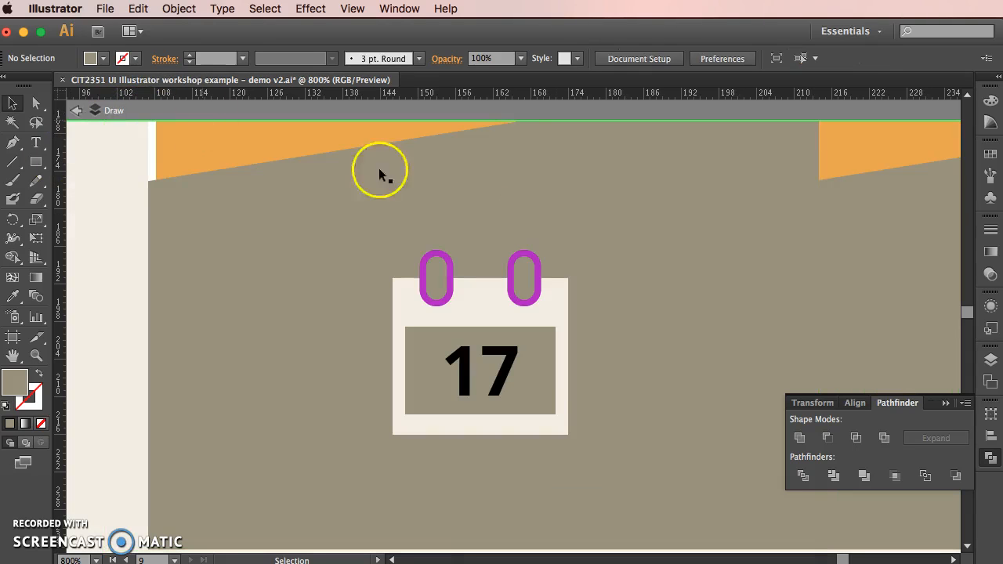
- Delete the outer outline of the calendar's left purple ring with the Direct Selection tool, keeping its inner shape
{"action": "left_click", "coordinate": [442, 259]}
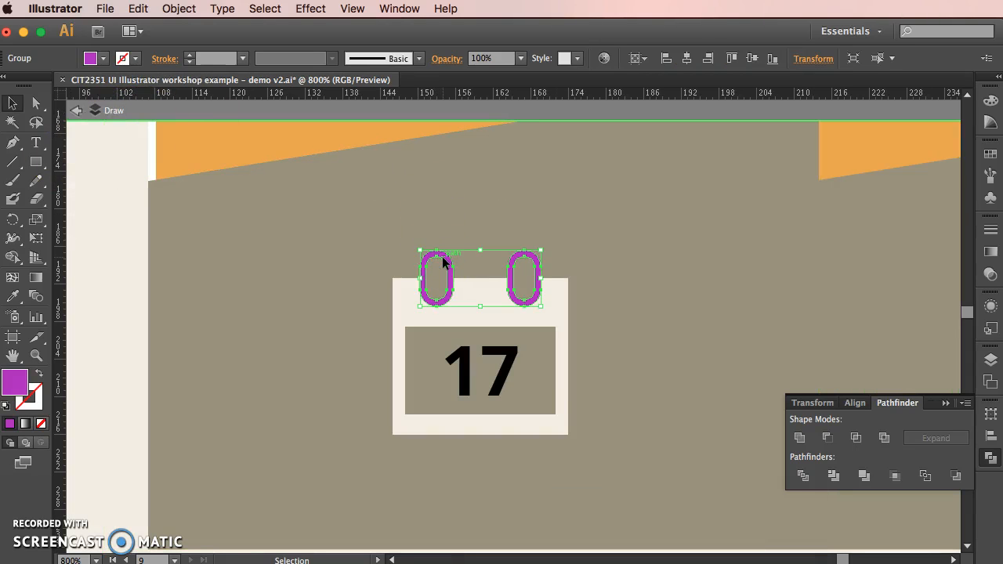
{"action": "key", "text": "a"}
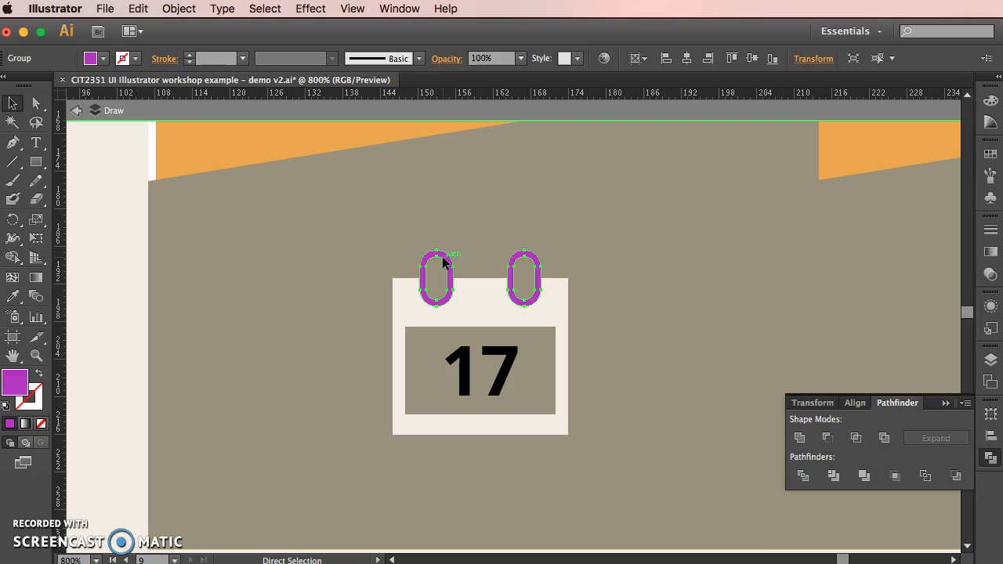
{"action": "left_click", "coordinate": [35, 102]}
{"action": "left_click", "coordinate": [440, 263]}
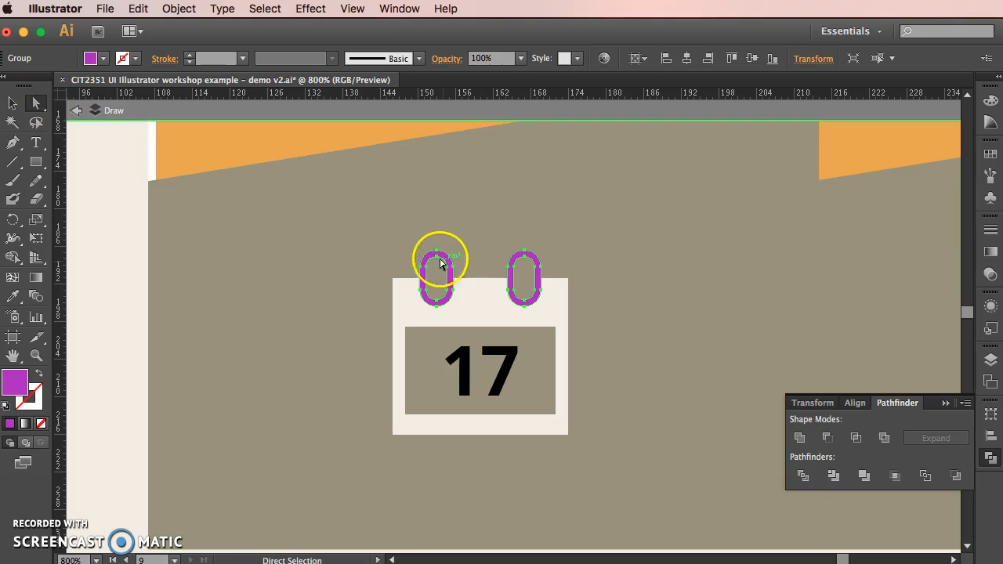
{"action": "left_click", "coordinate": [14, 102]}
{"action": "key", "text": "super+equal"}
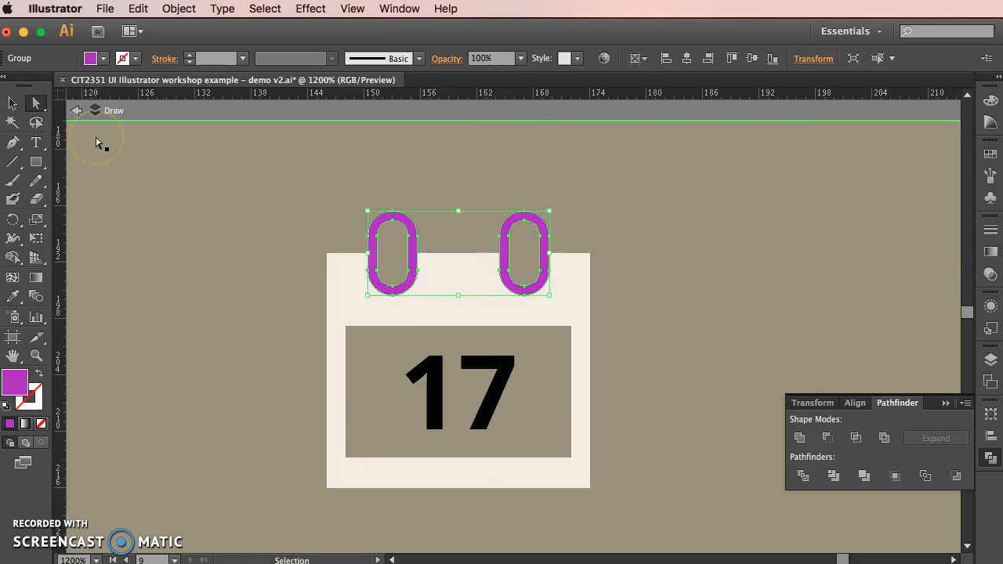
{"action": "key", "text": "super+equal"}
{"action": "key", "text": "a"}
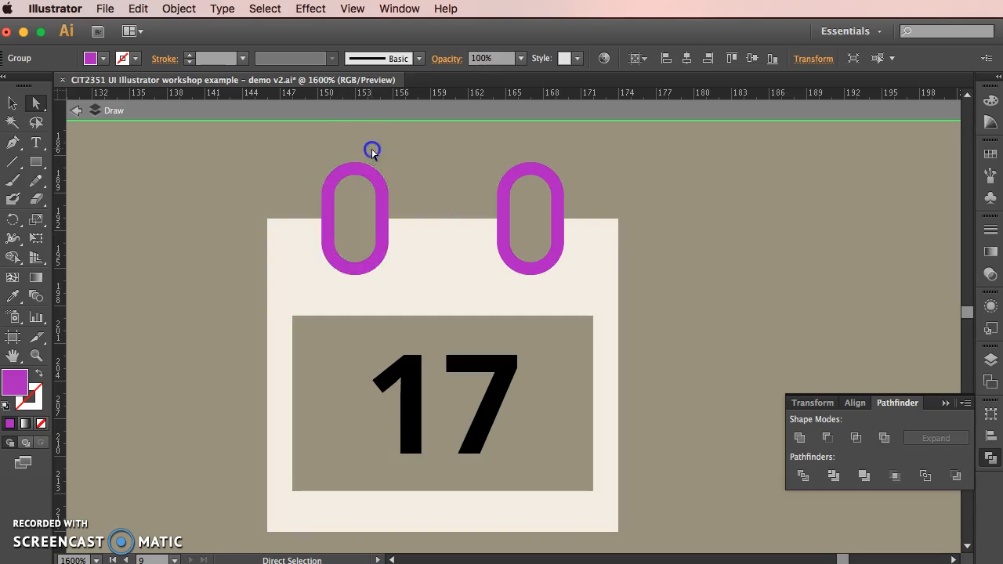
{"action": "left_click", "coordinate": [357, 165]}
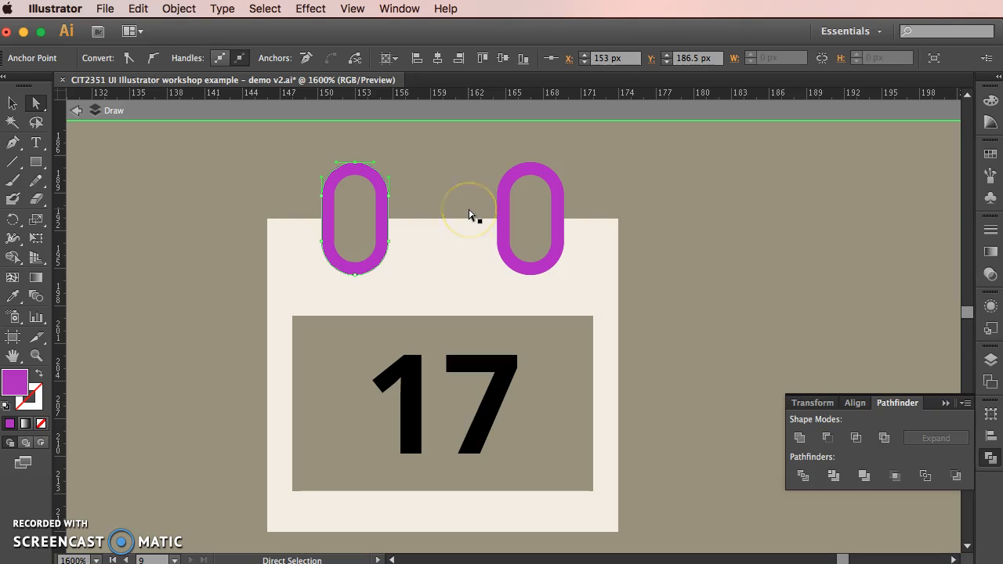
{"action": "key", "text": "Delete"}
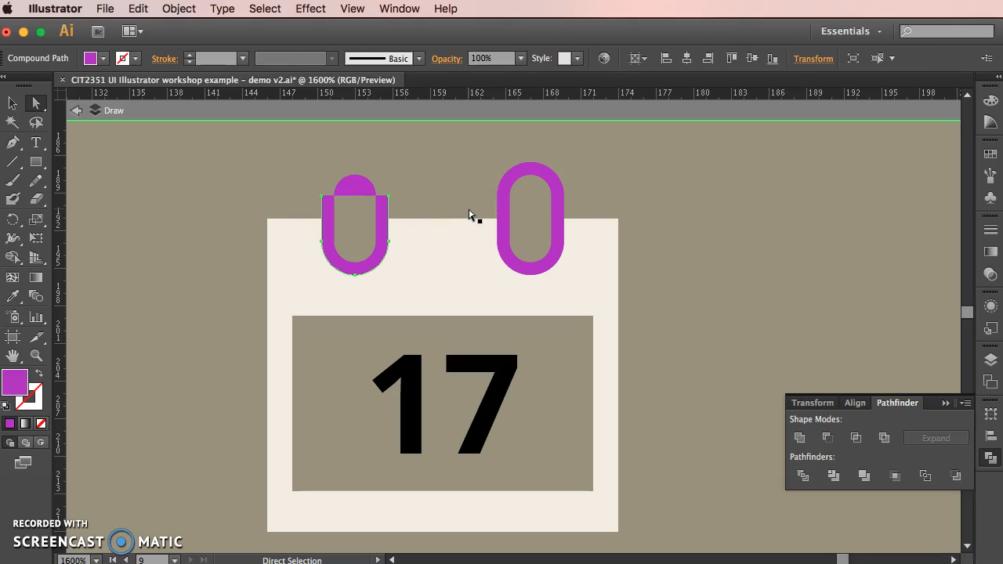
{"action": "left_click", "coordinate": [470, 213]}
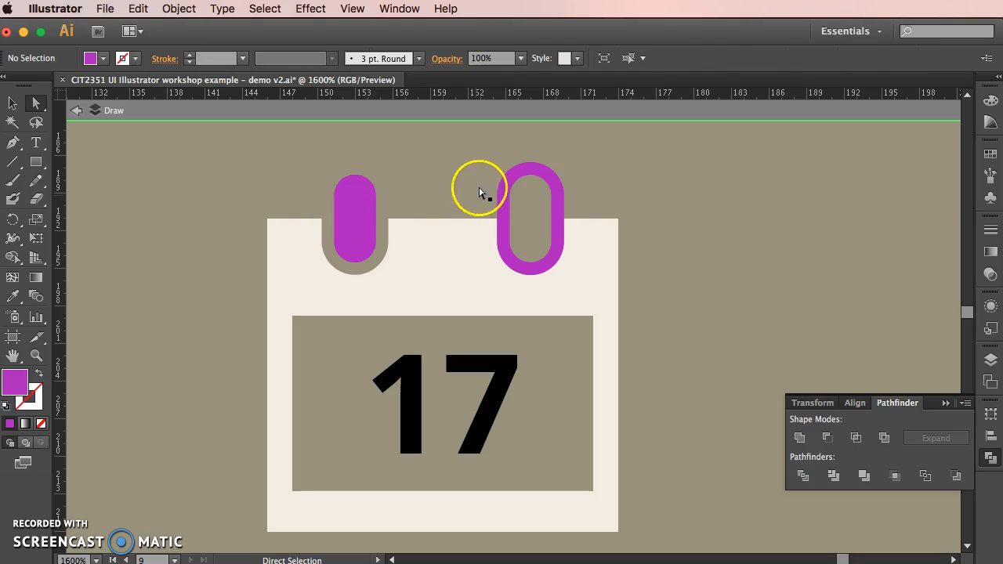
- Delete the outer outline of the right purple ring as well, keeping only its inner shape
{"action": "left_click", "coordinate": [511, 172]}
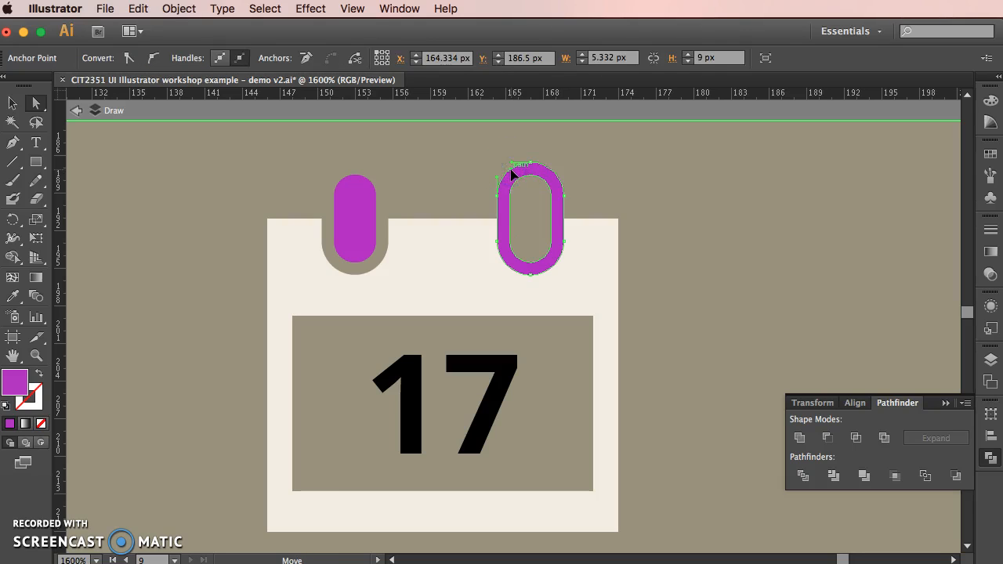
{"action": "key", "text": "Delete"}
{"action": "left_click", "coordinate": [511, 174]}
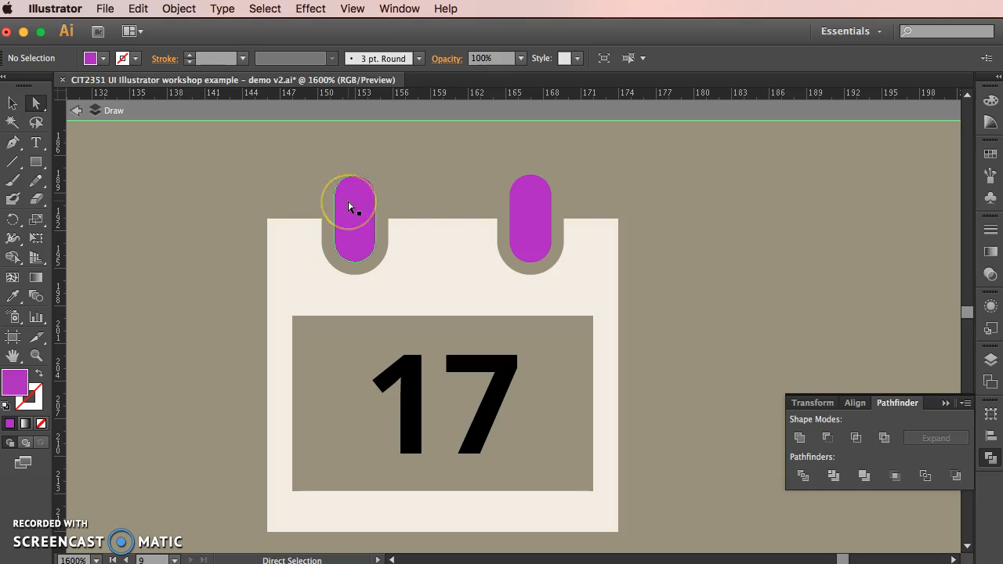
- Fill both purple ring shapes with the calendar body's off-white, sampled with the Eyedropper
{"action": "left_click", "coordinate": [33, 107]}
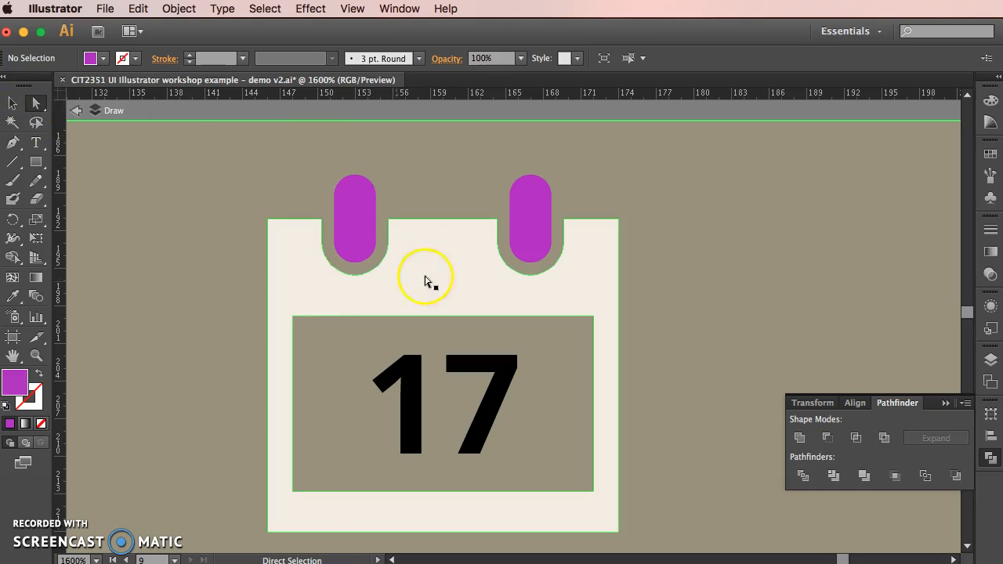
{"action": "left_click", "coordinate": [365, 203]}
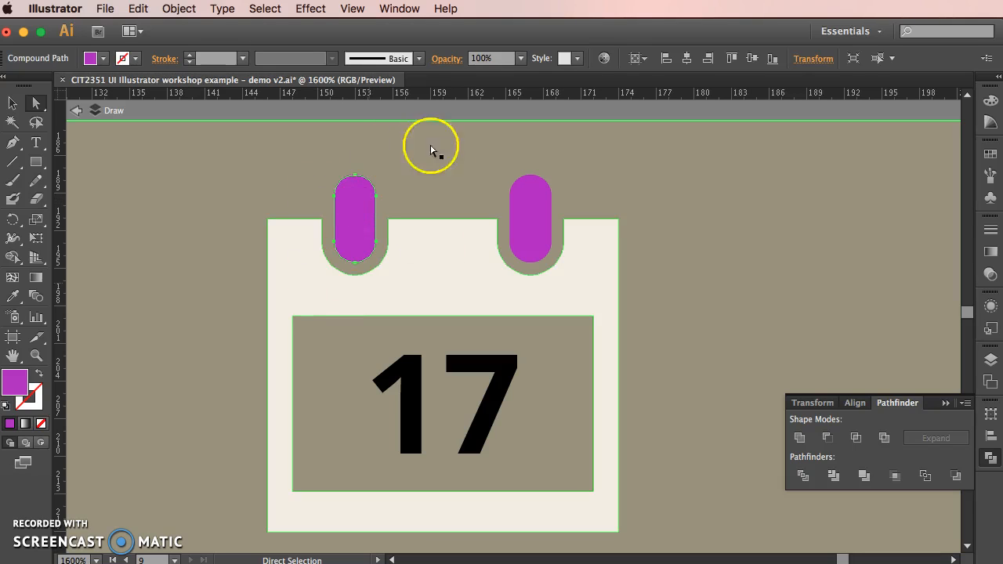
{"action": "left_click", "coordinate": [533, 197]}
{"action": "left_click", "coordinate": [13, 296]}
{"action": "left_click", "coordinate": [311, 266]}
- Try to select the off-white rings together with the calendar body, then clear the selection
{"action": "left_click", "coordinate": [13, 103]}
{"action": "left_click", "coordinate": [325, 292], "text": "shift"}
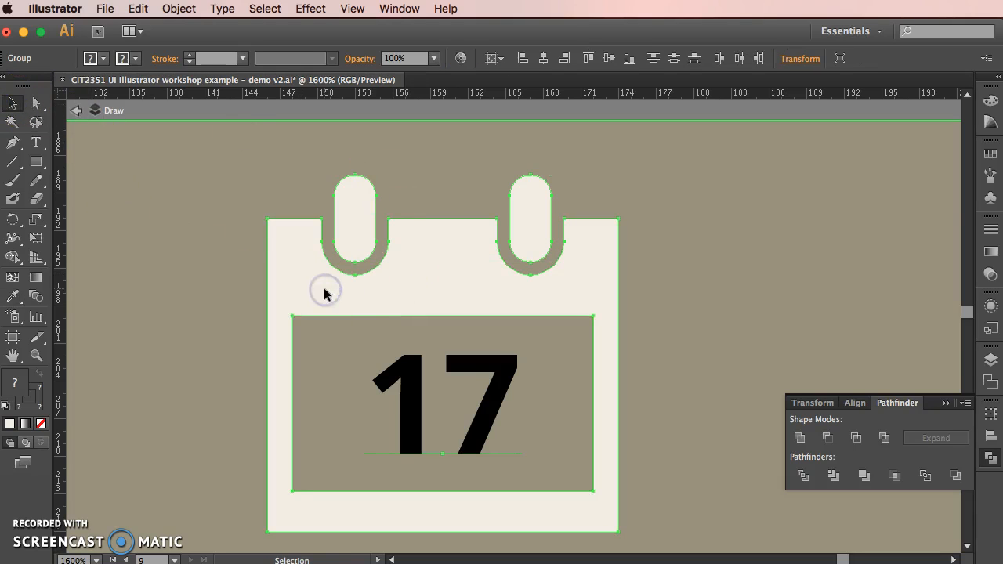
{"action": "left_click_drag", "start_coordinate": [575, 258], "coordinate": [515, 196]}
{"action": "left_click", "coordinate": [582, 188]}
{"action": "left_click", "coordinate": [546, 199]}
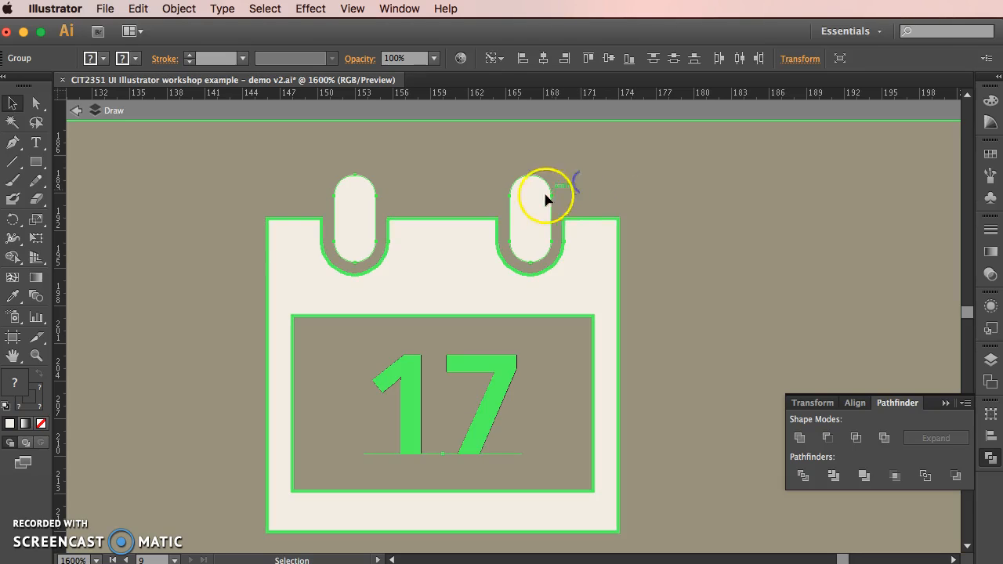
{"action": "left_click", "coordinate": [106, 110]}
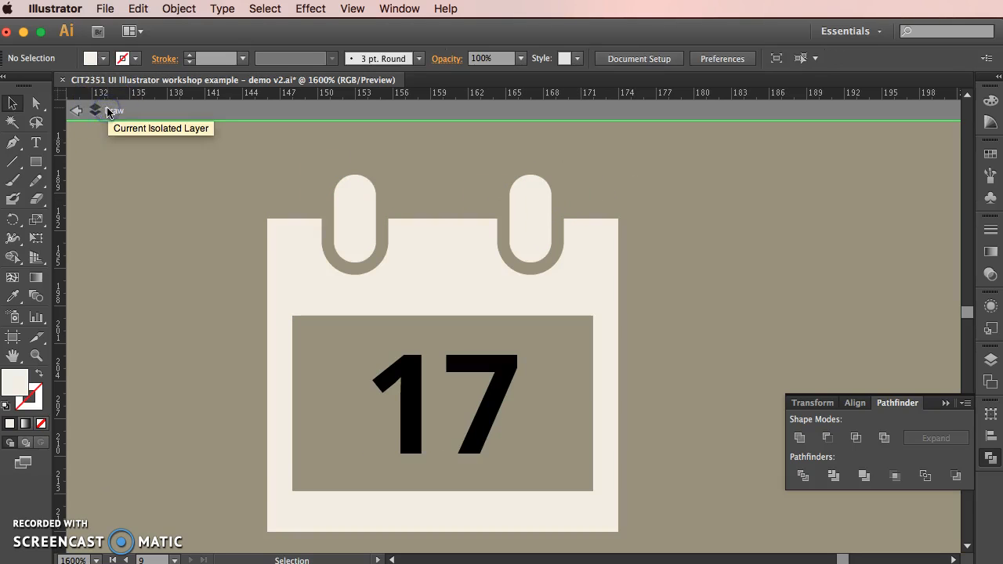
- Try again to add only the calendar body to the ring selection, then deselect everything
{"action": "left_click", "coordinate": [347, 230]}
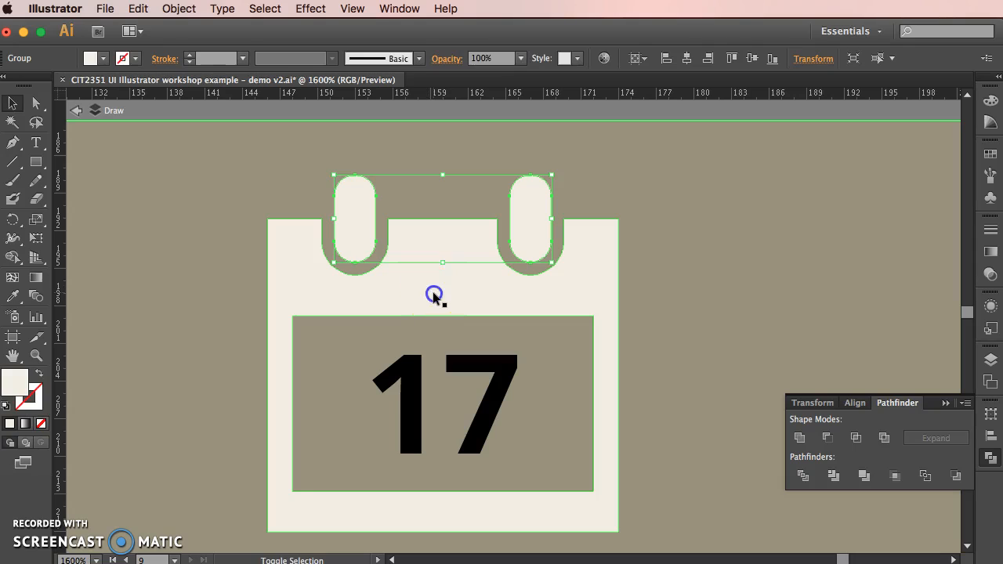
{"action": "left_click", "coordinate": [433, 296], "text": "shift"}
{"action": "left_click", "coordinate": [379, 129]}
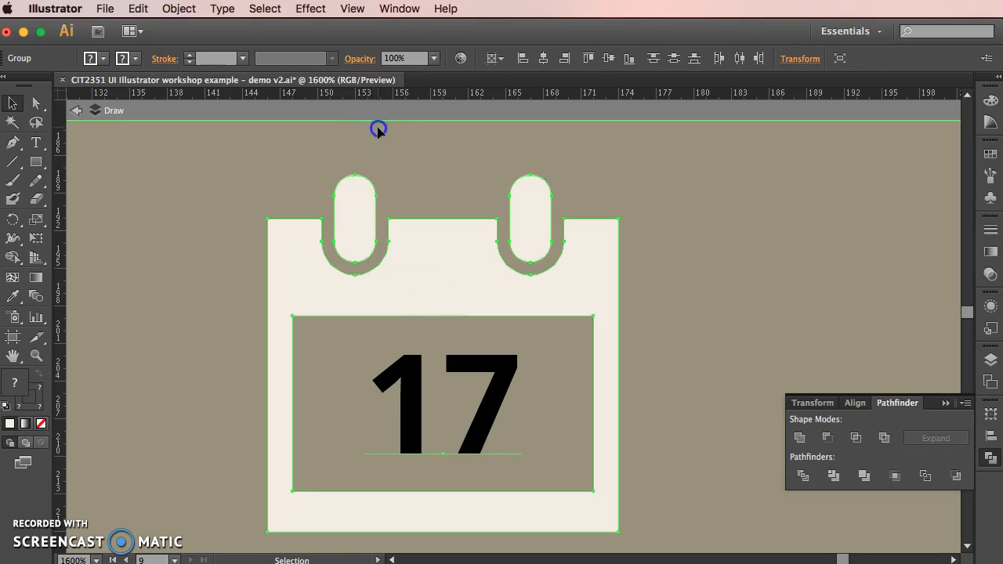
{"action": "left_click", "coordinate": [97, 111]}
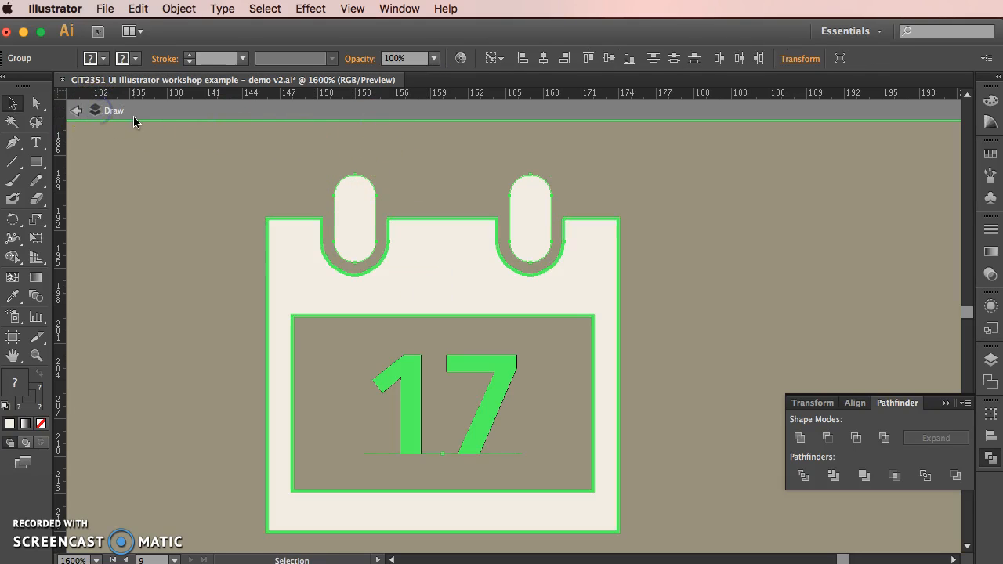
{"action": "left_click", "coordinate": [179, 9]}
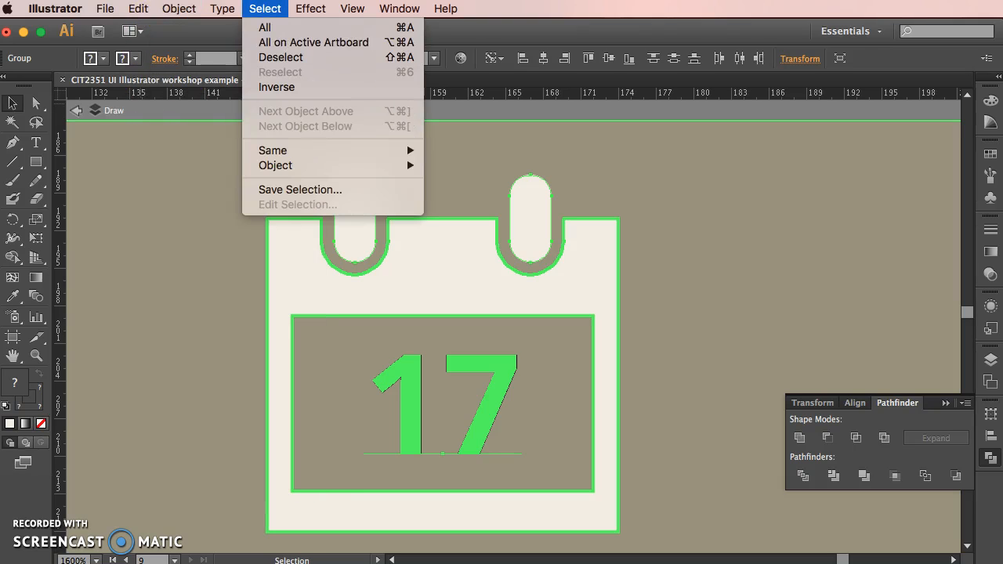
{"action": "left_click", "coordinate": [283, 57]}
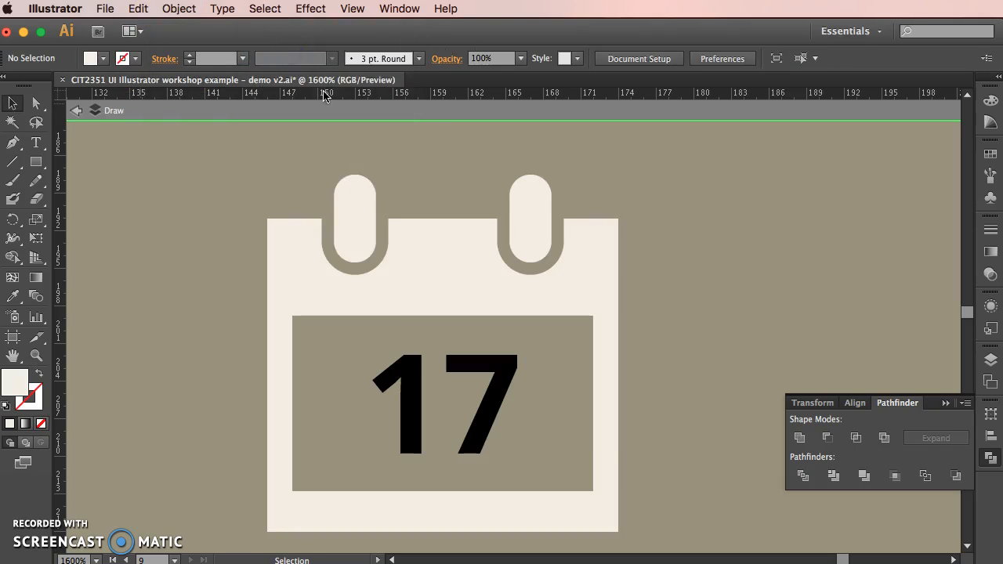
- Cut the off-white rings and paste them in front inside the calendar body's isolated group
{"action": "left_click", "coordinate": [359, 193]}
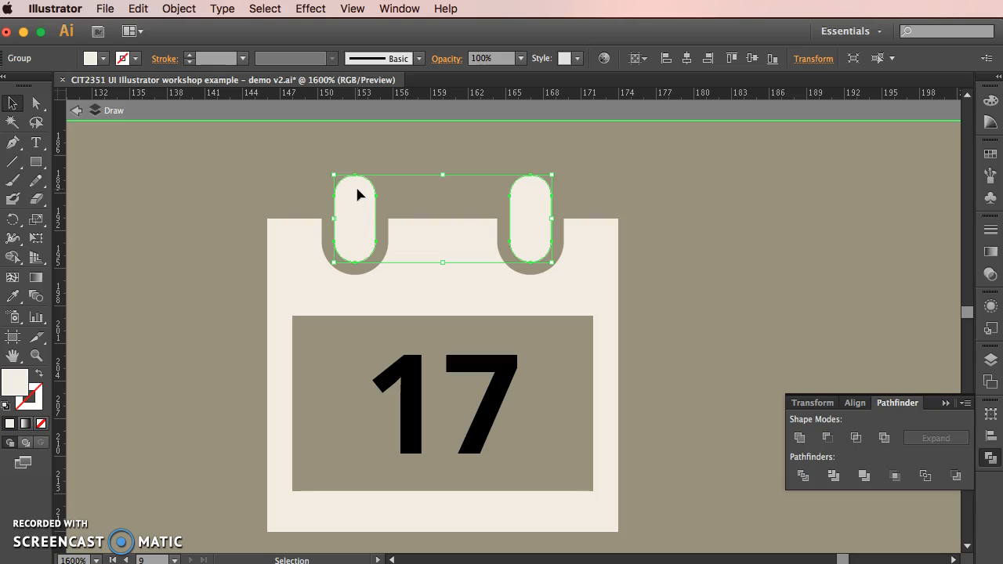
{"action": "right_click", "coordinate": [357, 194]}
{"action": "left_click", "coordinate": [134, 10]}
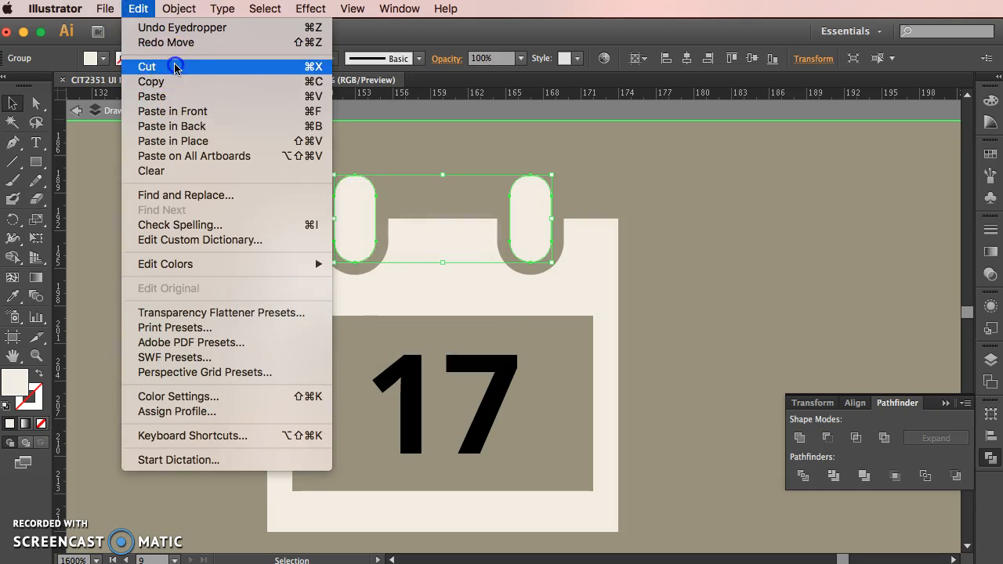
{"action": "left_click", "coordinate": [149, 67]}
{"action": "left_click", "coordinate": [441, 264]}
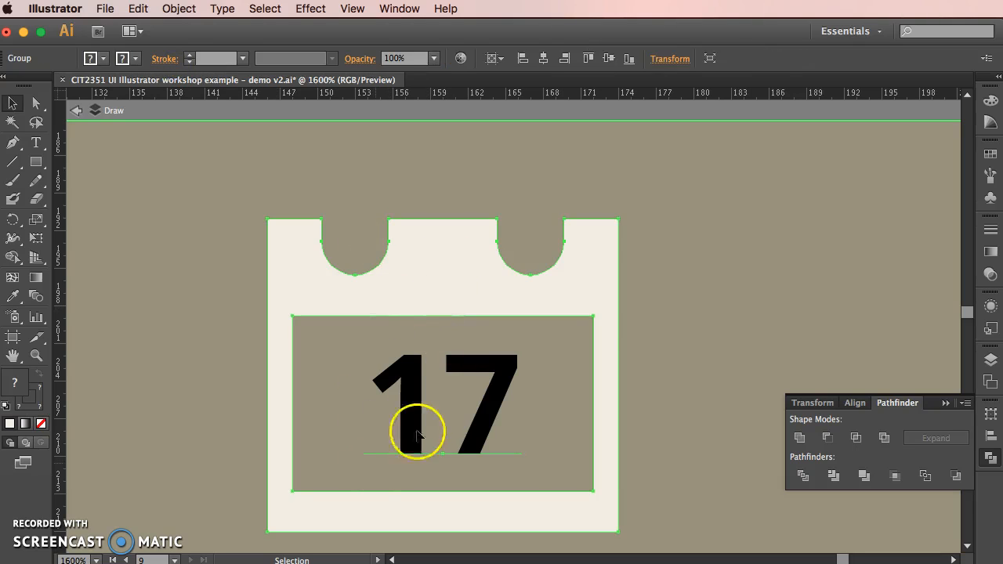
{"action": "double_click", "coordinate": [430, 289]}
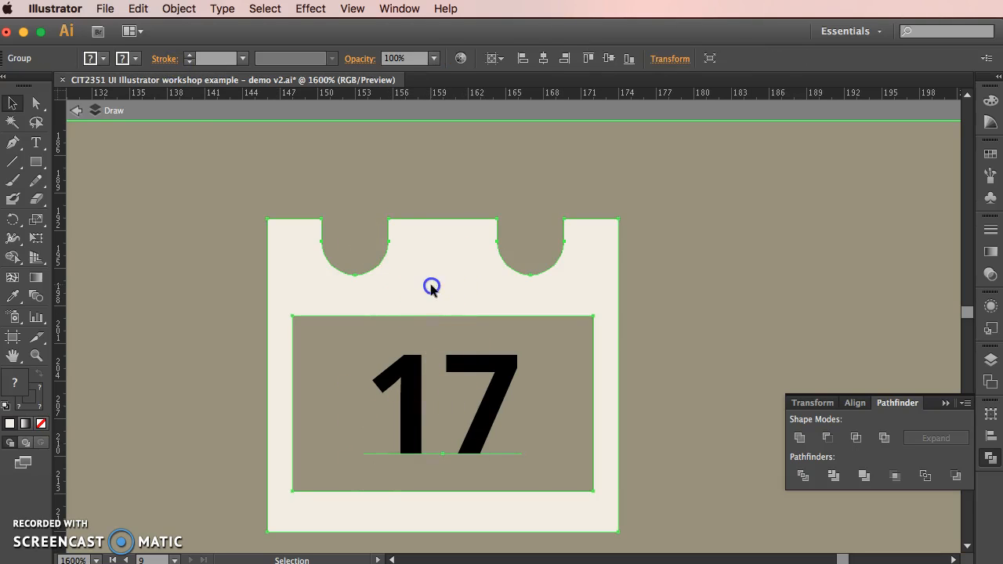
{"action": "double_click", "coordinate": [429, 285]}
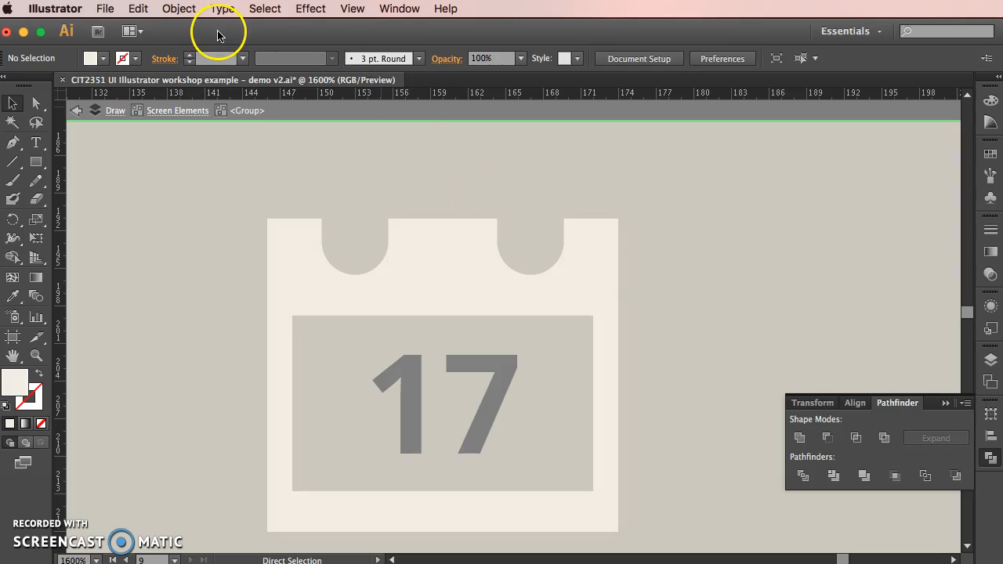
{"action": "key", "text": "super+f"}
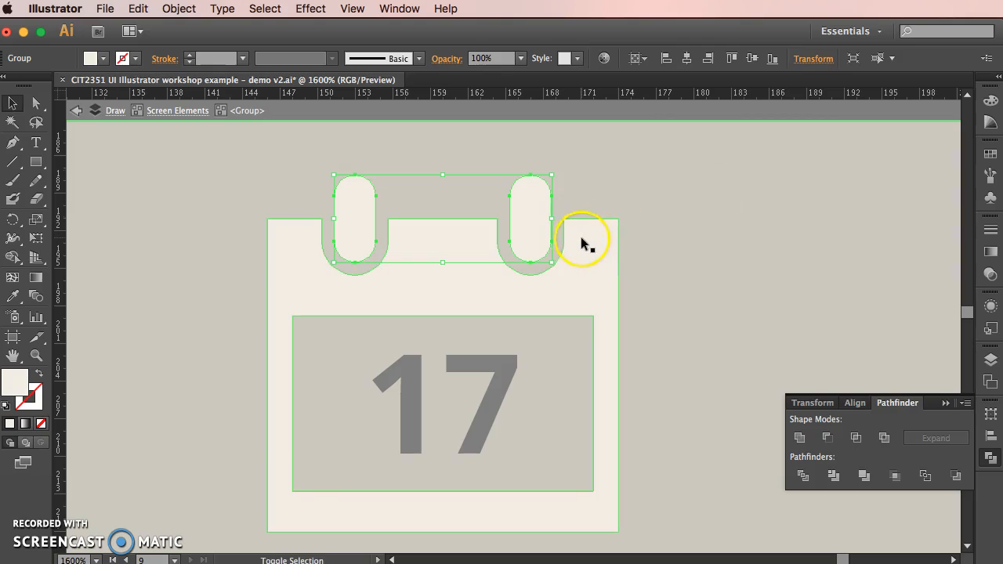
- Unite the pasted rings with the calendar body using Pathfinder, then deselect the result
{"action": "left_click", "coordinate": [582, 241], "text": "shift"}
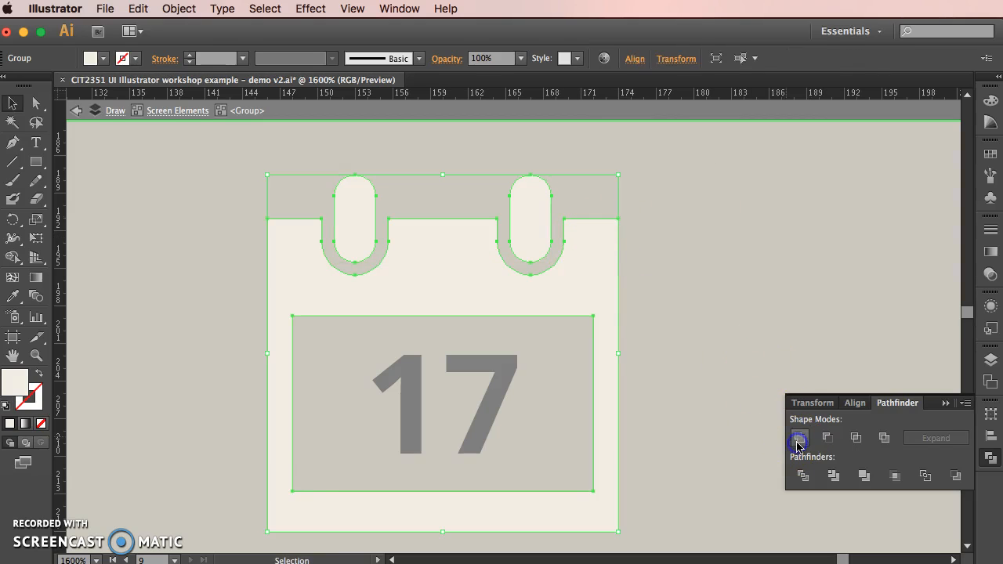
{"action": "left_click", "coordinate": [417, 251]}
{"action": "left_click", "coordinate": [748, 250]}
- Unite the calendar body with the right ring, then return to the Screen Elements isolation level and select the calendar
{"action": "left_click", "coordinate": [585, 255]}
{"action": "left_click", "coordinate": [541, 203], "text": "shift"}
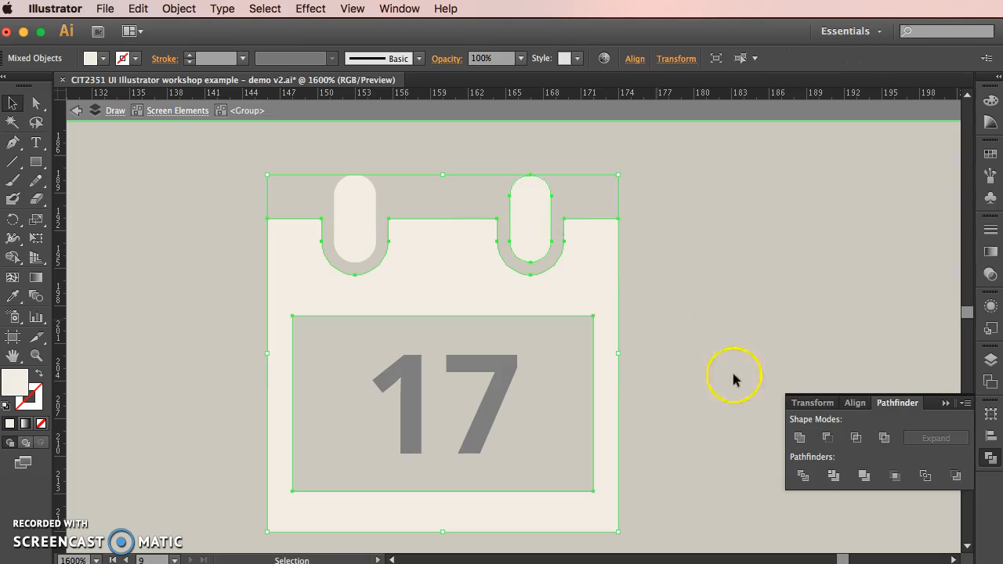
{"action": "left_click", "coordinate": [800, 437]}
{"action": "left_click", "coordinate": [688, 253]}
{"action": "left_click", "coordinate": [578, 262]}
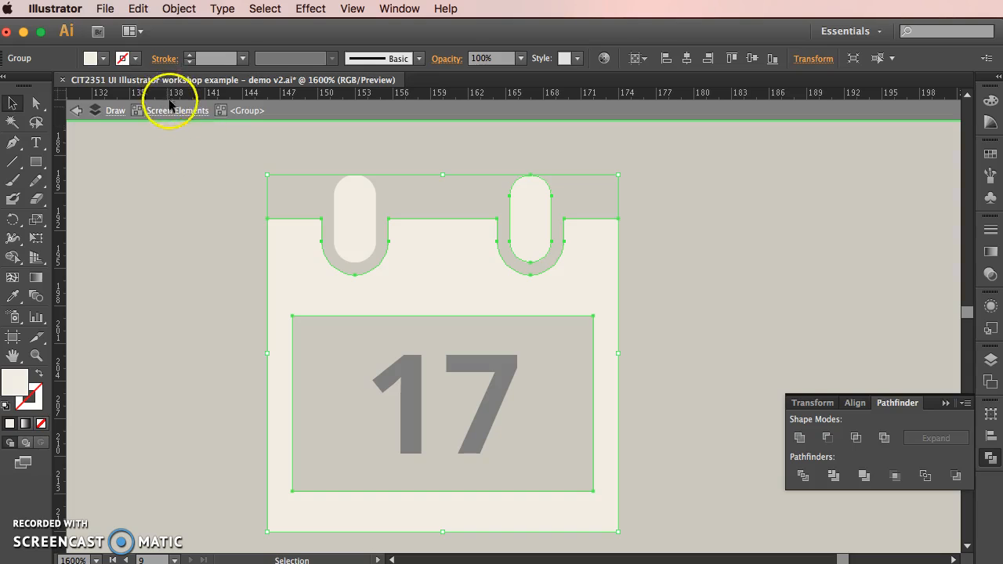
{"action": "left_click", "coordinate": [202, 111]}
{"action": "left_click", "coordinate": [544, 227]}
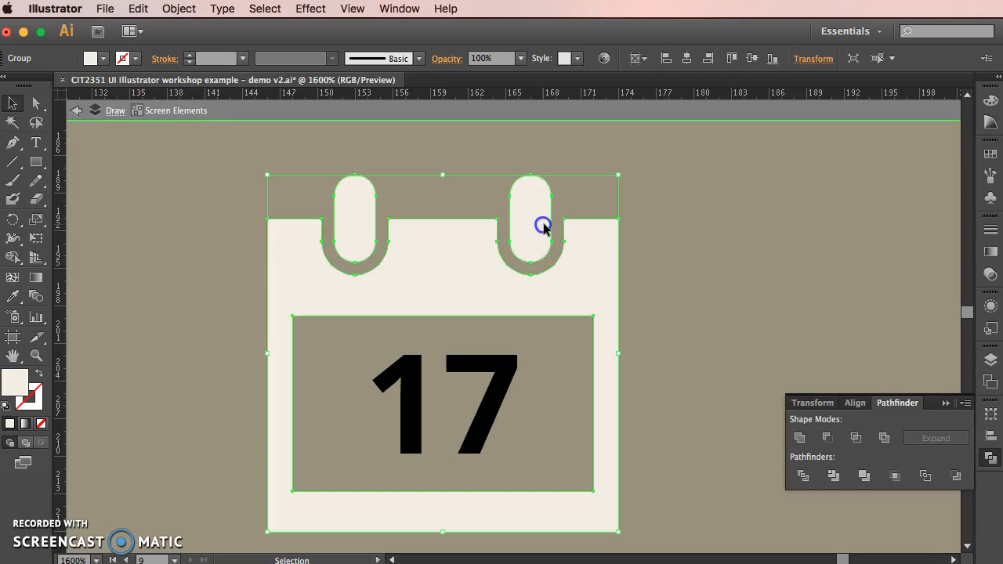
- Fill the calendar's number 17 with the body's off-white, sampled with the Eyedropper, then deselect it
{"action": "left_click", "coordinate": [502, 396]}
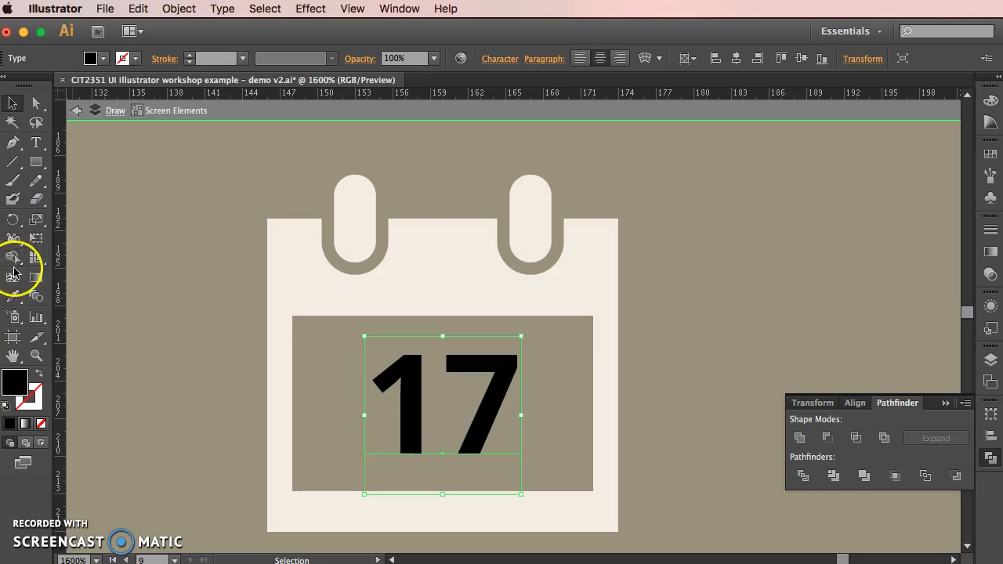
{"action": "left_click", "coordinate": [13, 296]}
{"action": "left_click", "coordinate": [448, 269]}
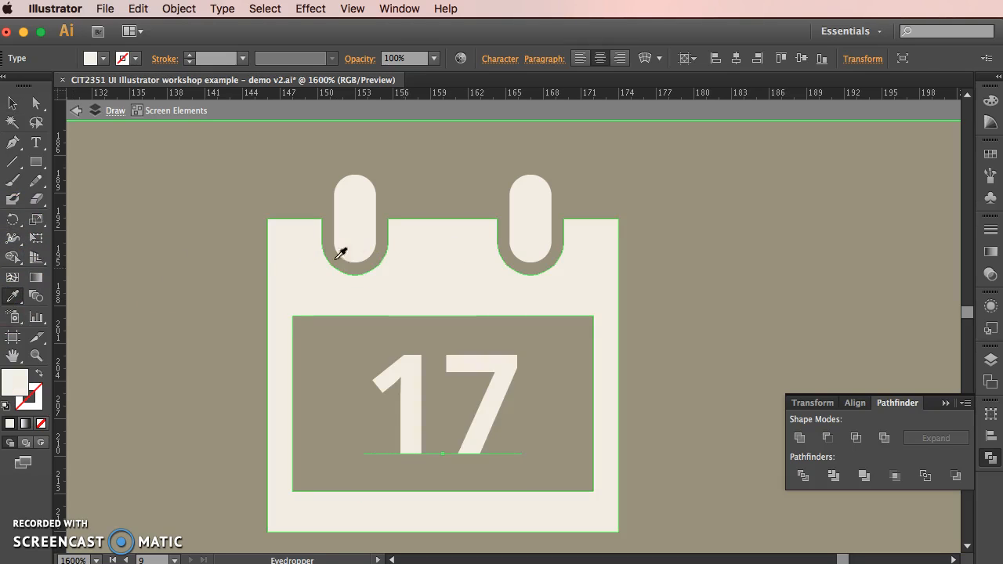
{"action": "left_click", "coordinate": [11, 102]}
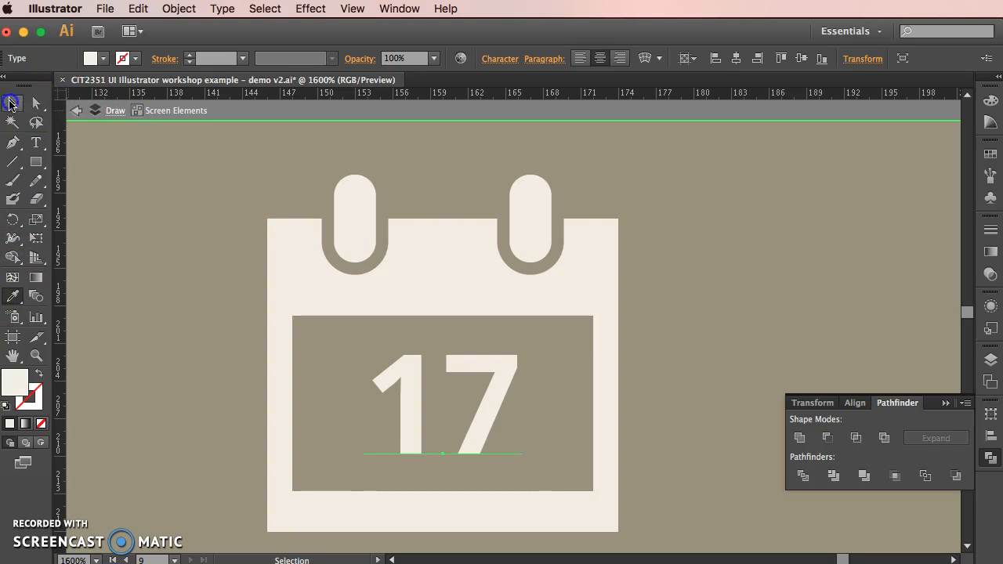
{"action": "left_click", "coordinate": [751, 266]}
{"action": "key", "text": "super+minus"}
{"action": "key", "text": "super+minus"}
{"action": "key", "text": "super+minus"}
{"action": "key", "text": "super+minus"}
{"action": "key", "text": "super+minus"}
{"action": "key", "text": "super+minus"}
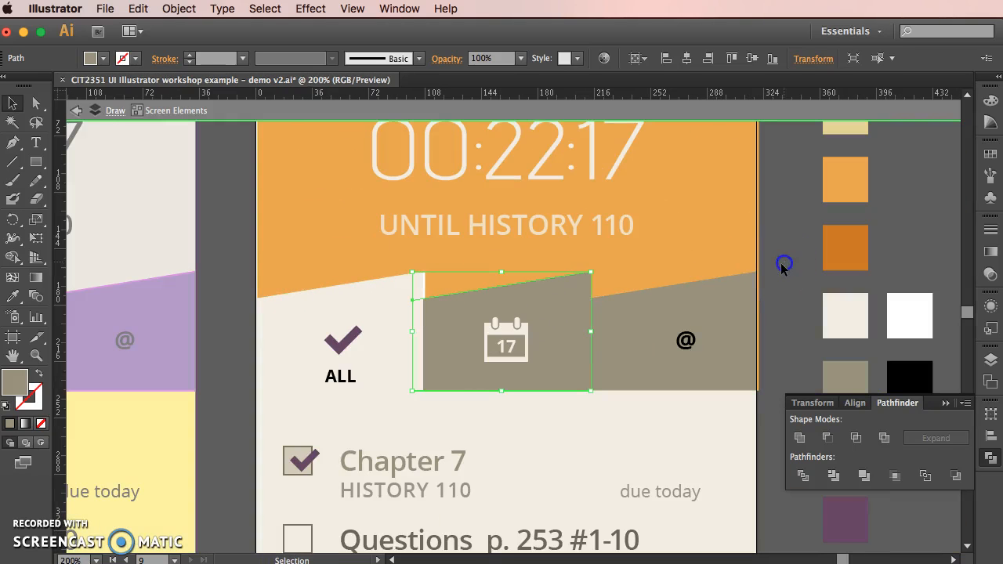
{"action": "left_click", "coordinate": [784, 264]}
- Compare the tab row and its calendar icon with the reference design, checking both up close
{"action": "key", "text": "super+minus"}
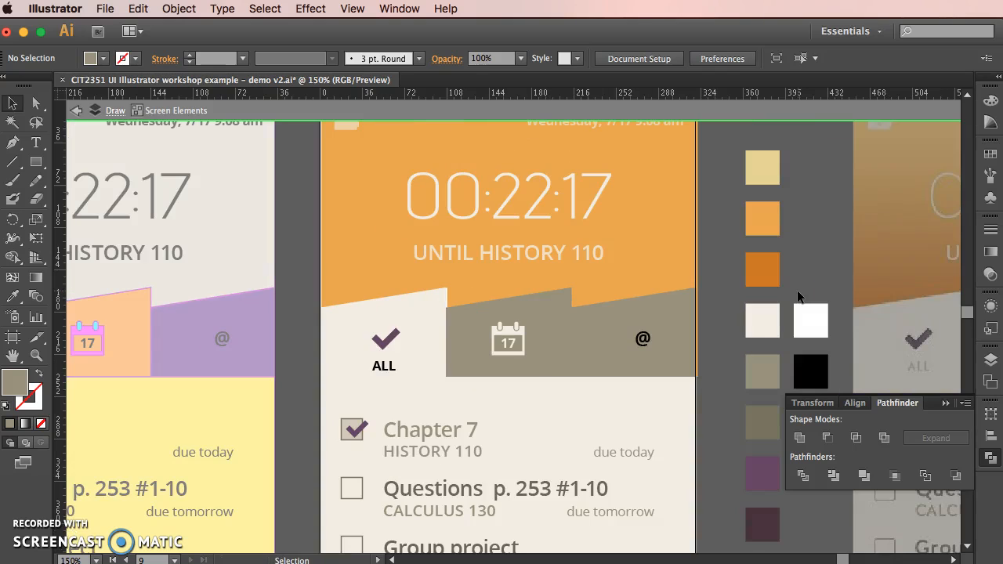
{"action": "left_click_drag", "start_coordinate": [721, 467], "coordinate": [329, 455]}
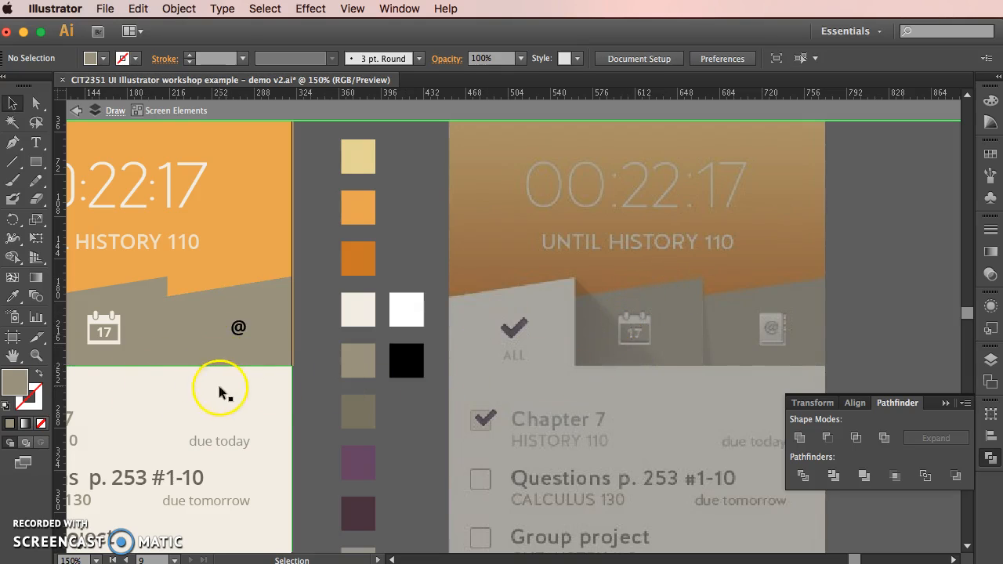
{"action": "key", "text": "super+equal"}
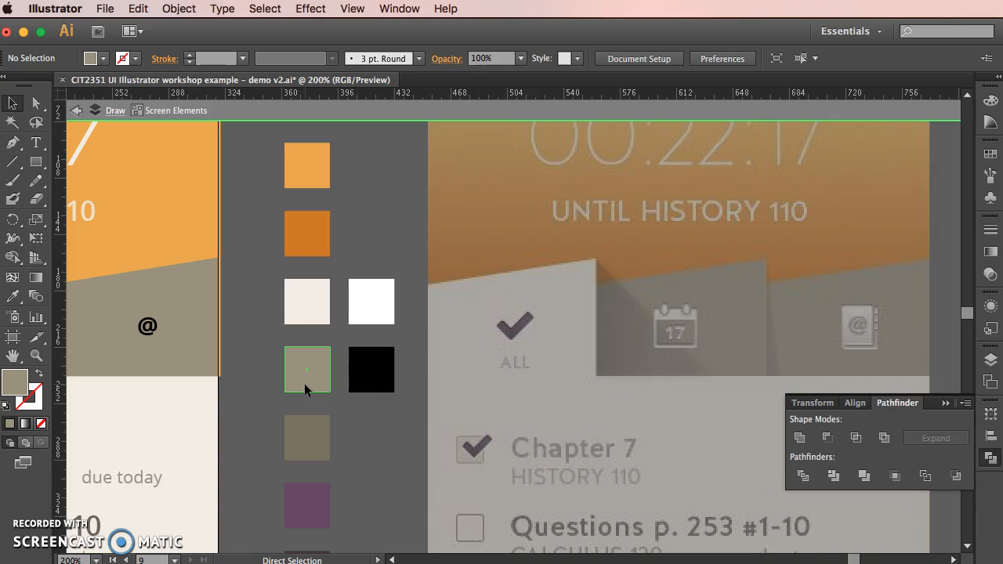
{"action": "key", "text": "super+minus"}
{"action": "left_click_drag", "start_coordinate": [102, 340], "coordinate": [108, 311]}
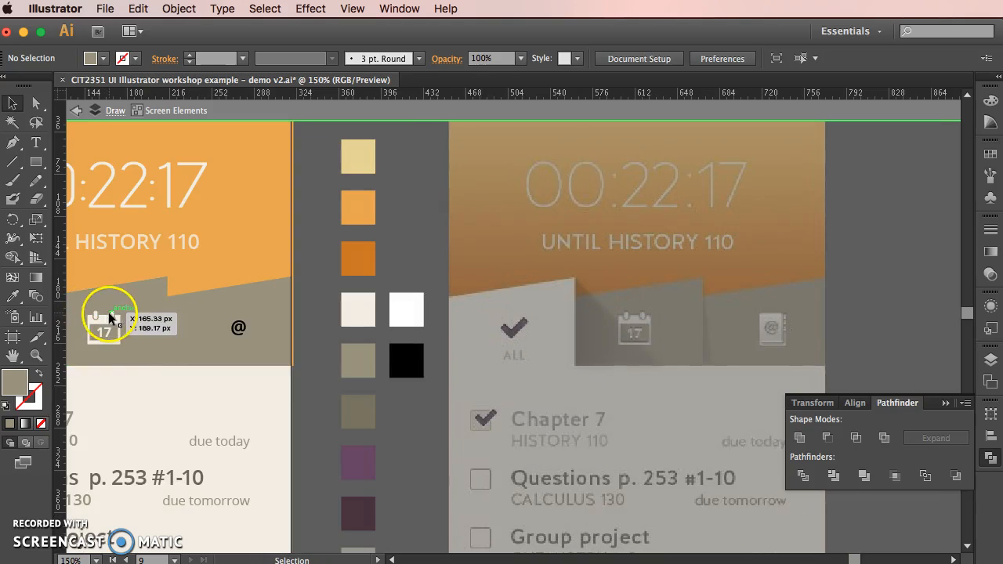
{"action": "key", "text": "super+equal"}
{"action": "key", "text": "super+equal"}
{"action": "key", "text": "super+equal"}
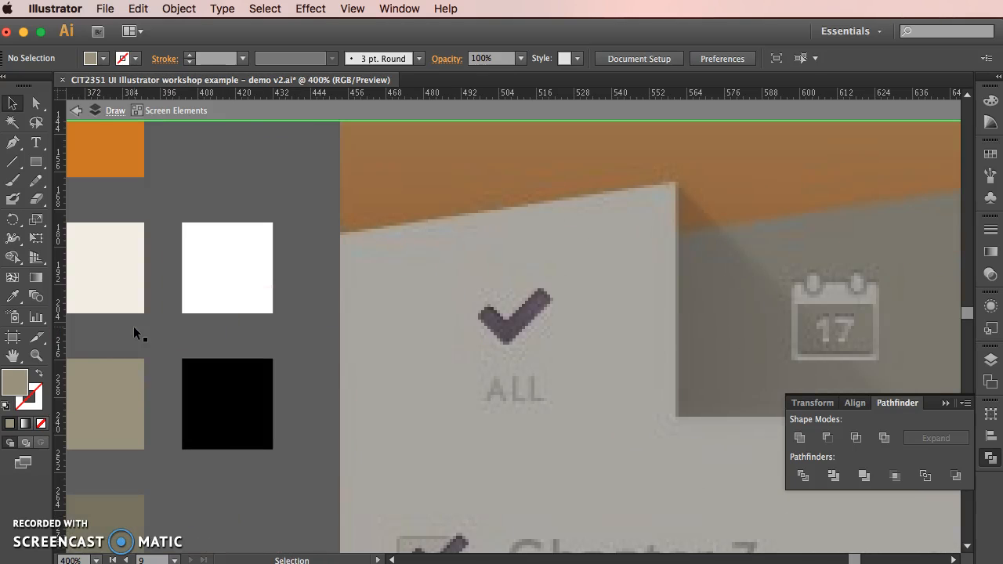
{"action": "left_click_drag", "start_coordinate": [148, 353], "coordinate": [782, 362]}
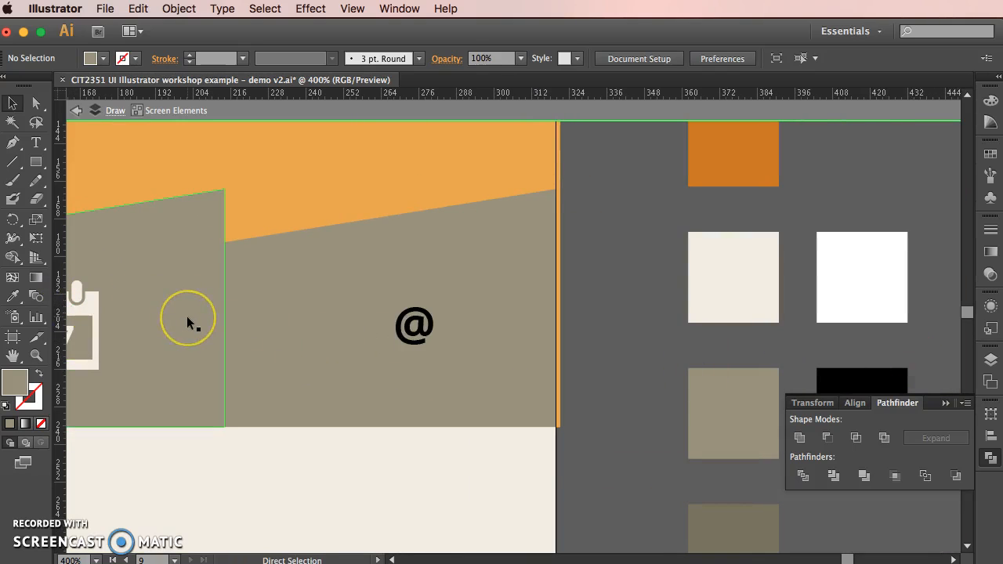
{"action": "key", "text": "super+equal"}
{"action": "key", "text": "super+minus"}
{"action": "key", "text": "super+minus"}
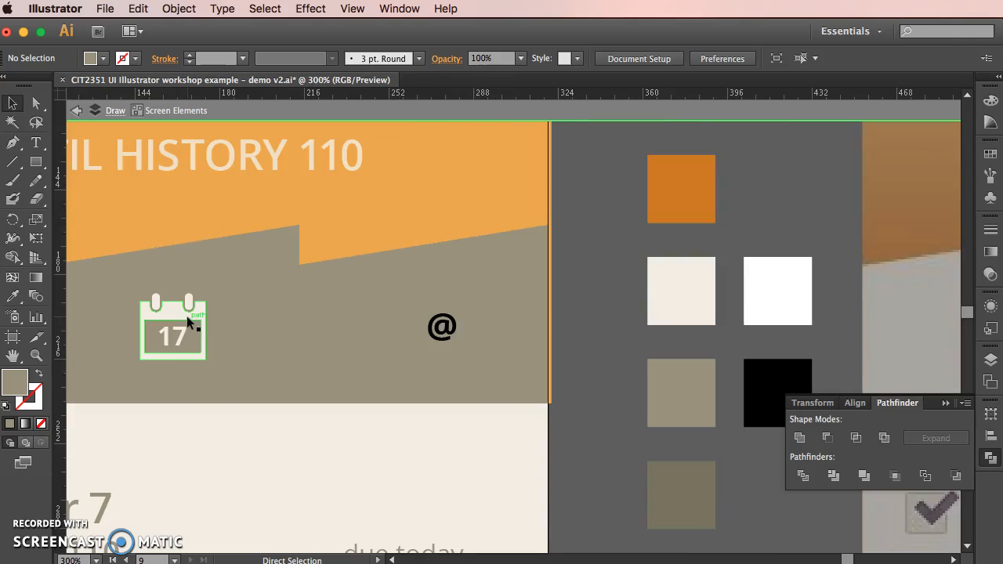
{"action": "key", "text": "super+1"}
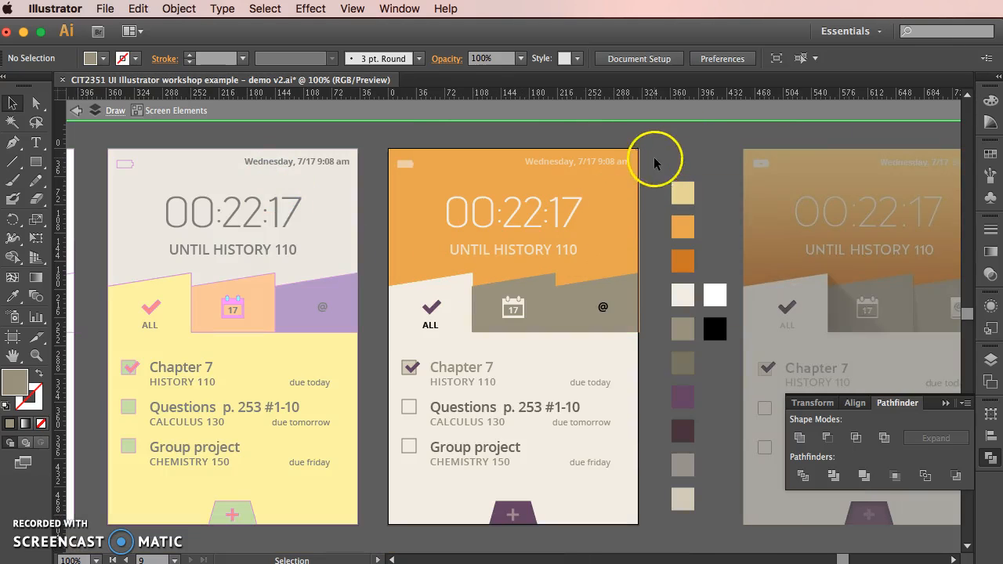
- Lower the bottom edge of the calendar icon's inner window with Direct Selection so the window is 15 px tall
{"action": "left_click", "coordinate": [734, 276]}
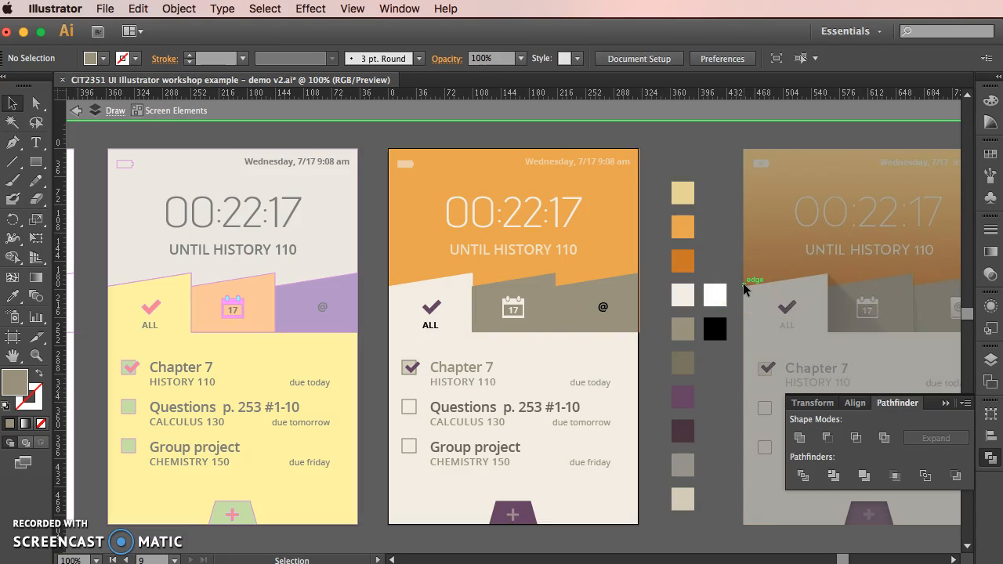
{"action": "key", "text": "super+equal"}
{"action": "key", "text": "super+equal"}
{"action": "key", "text": "super+equal"}
{"action": "key", "text": "super+equal"}
{"action": "key", "text": "super+equal"}
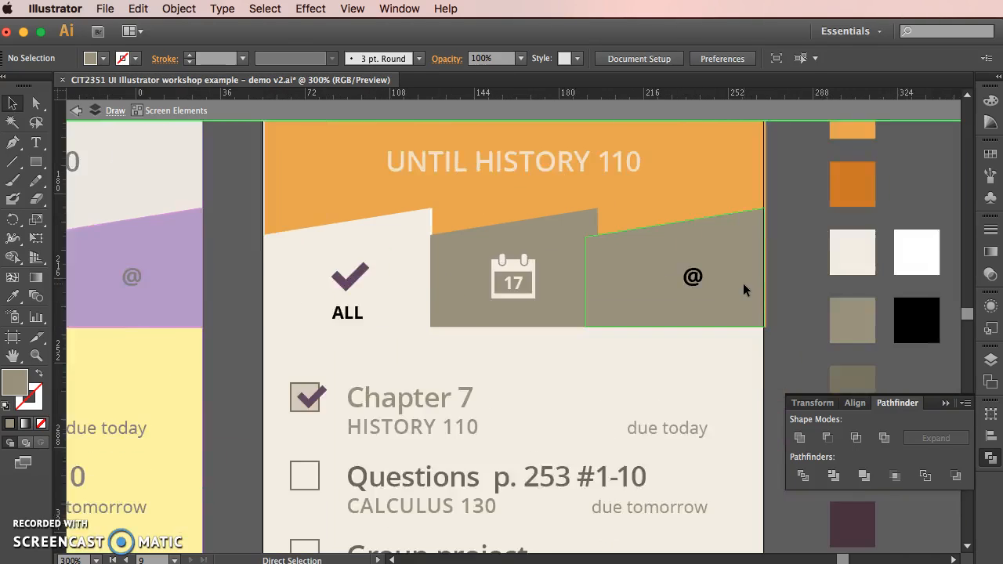
{"action": "left_click", "coordinate": [566, 252]}
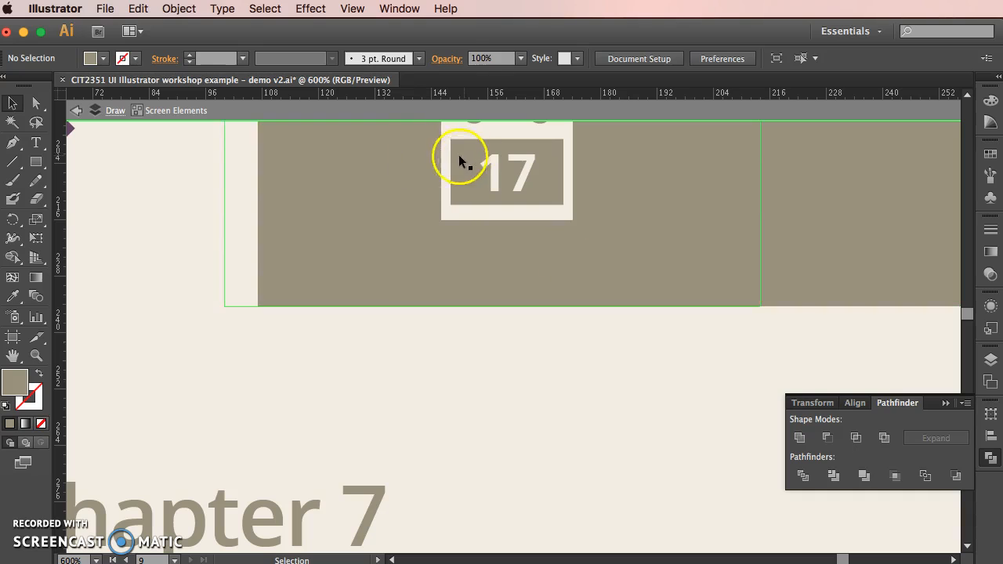
{"action": "left_click", "coordinate": [36, 104]}
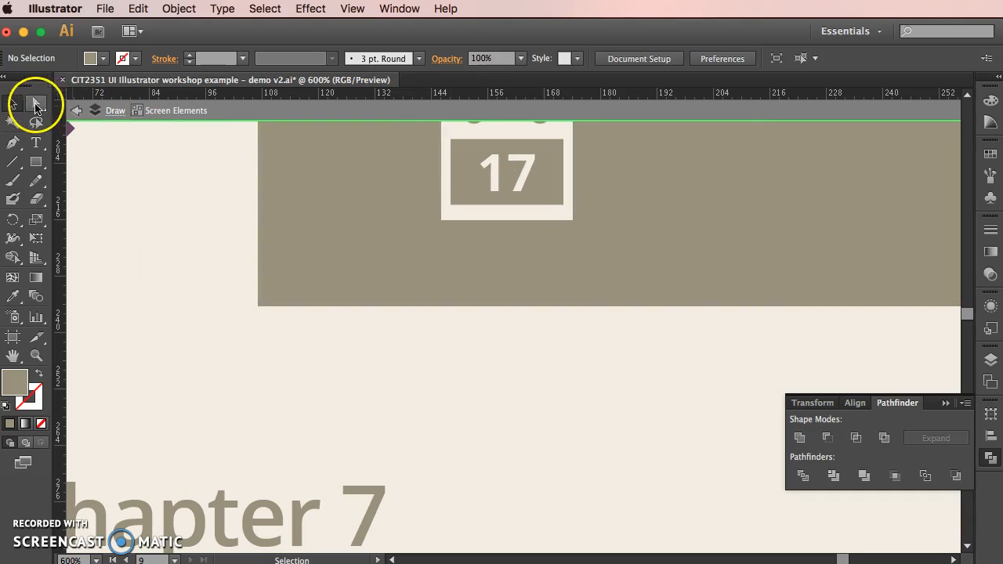
{"action": "left_click", "coordinate": [495, 205]}
{"action": "left_click_drag", "start_coordinate": [496, 206], "coordinate": [496, 208]}
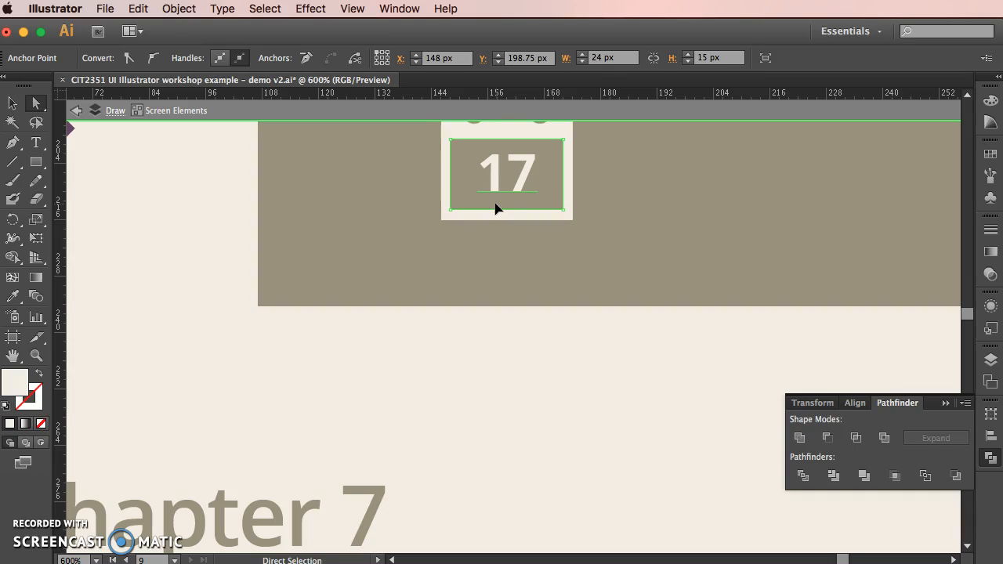
{"action": "left_click", "coordinate": [537, 349]}
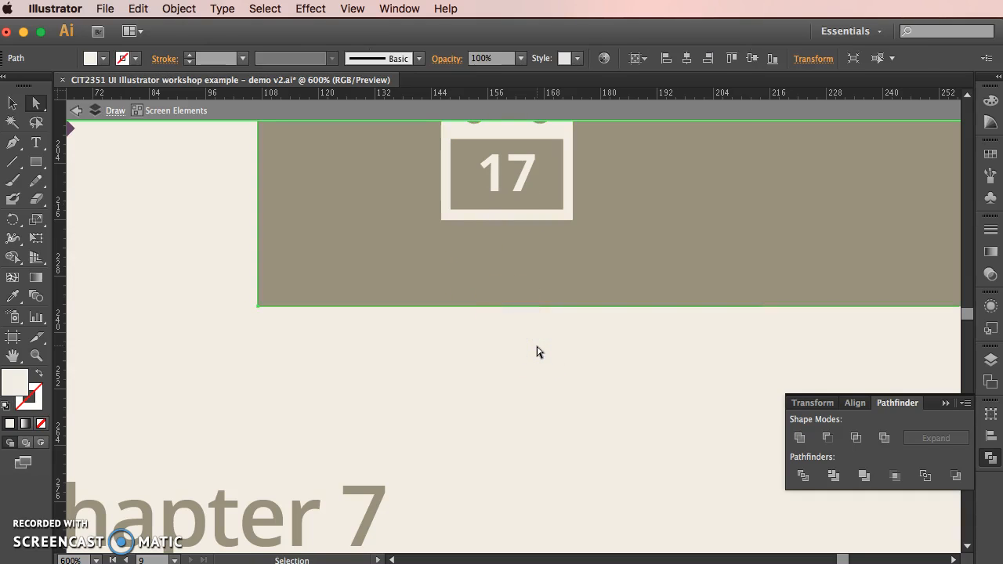
- Set the orange header shape's X position to 0 px so it lines up with the artboard's left edge
{"action": "key", "text": "super+minus"}
{"action": "key", "text": "super+minus"}
{"action": "key", "text": "super+minus"}
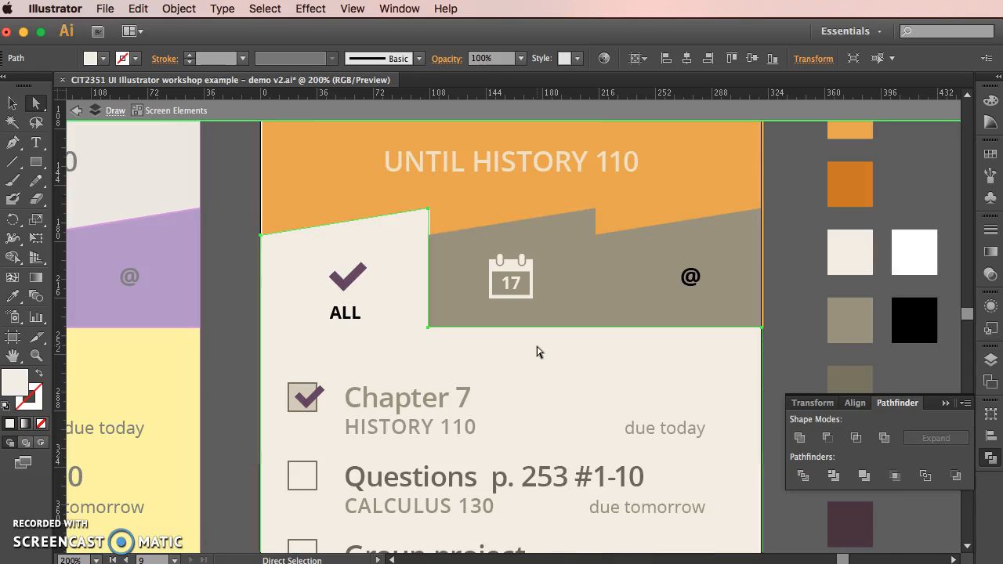
{"action": "left_click", "coordinate": [803, 312]}
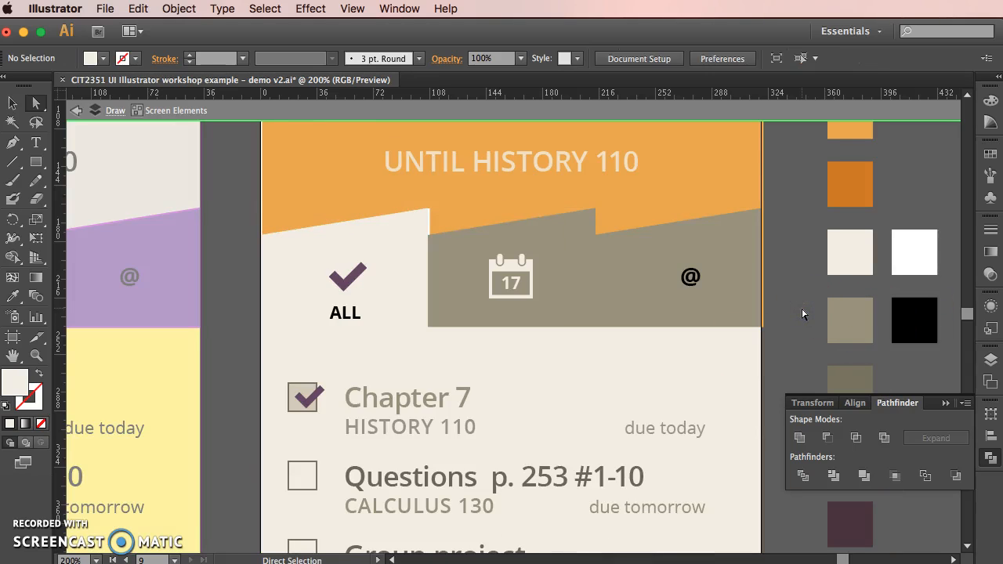
{"action": "key", "text": "super+minus"}
{"action": "key", "text": "super+minus"}
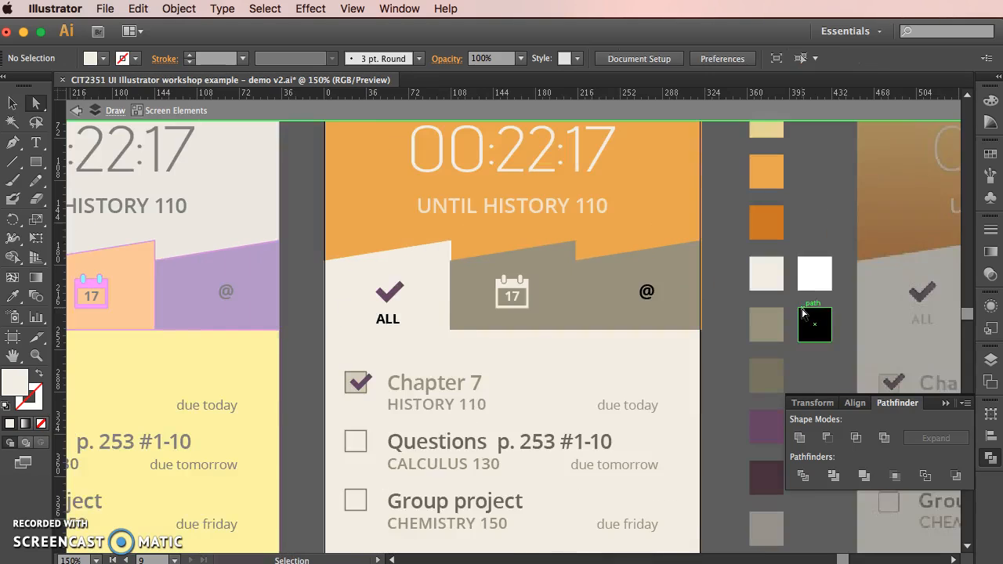
{"action": "left_click", "coordinate": [633, 400]}
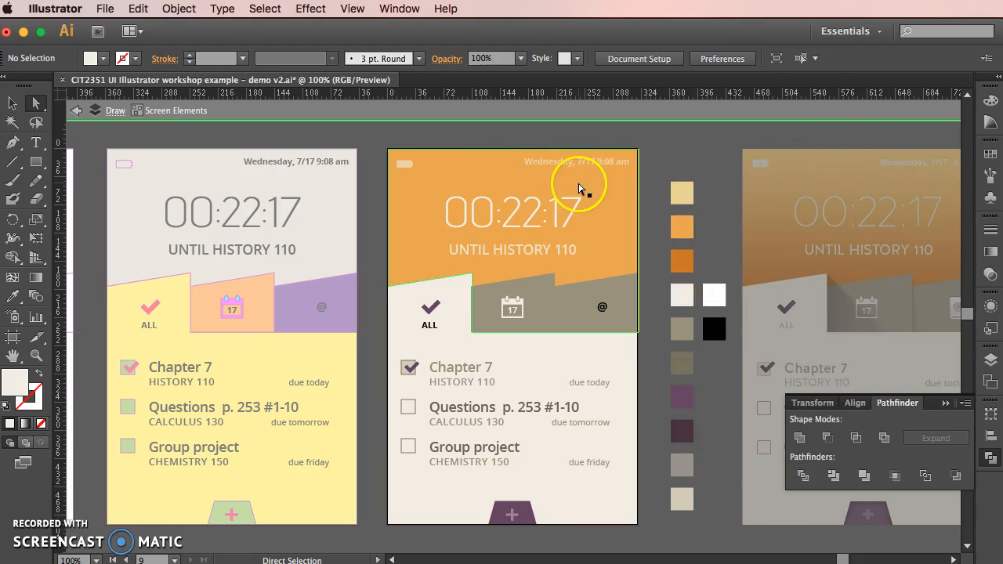
{"action": "left_click", "coordinate": [580, 185]}
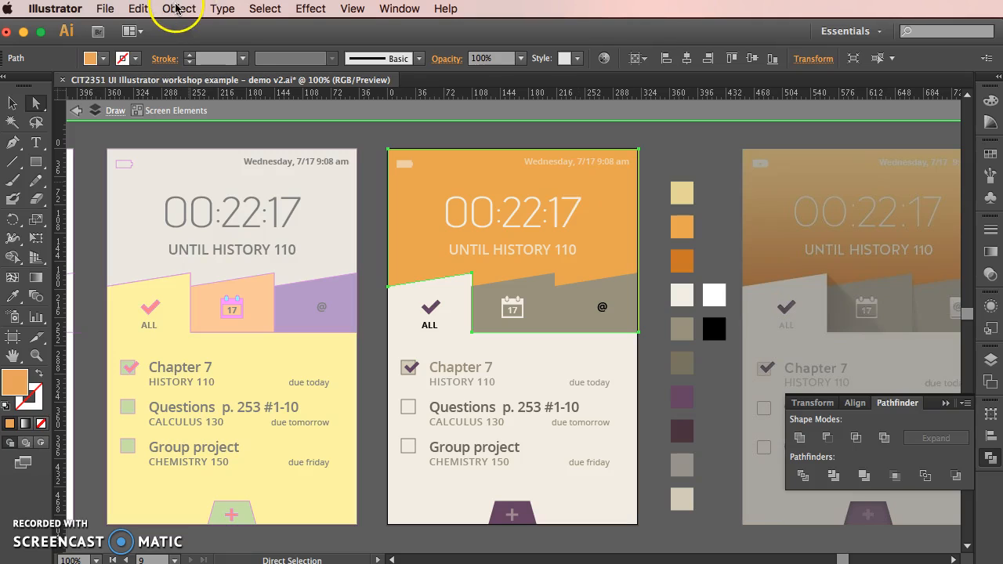
{"action": "left_click", "coordinate": [549, 499], "text": "shift"}
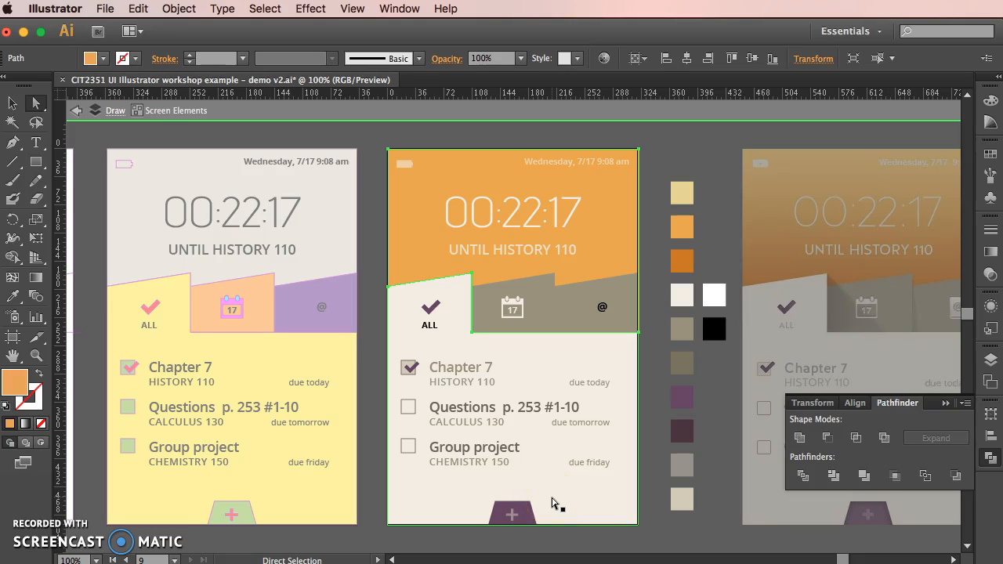
{"action": "left_click", "coordinate": [300, 290], "text": "shift"}
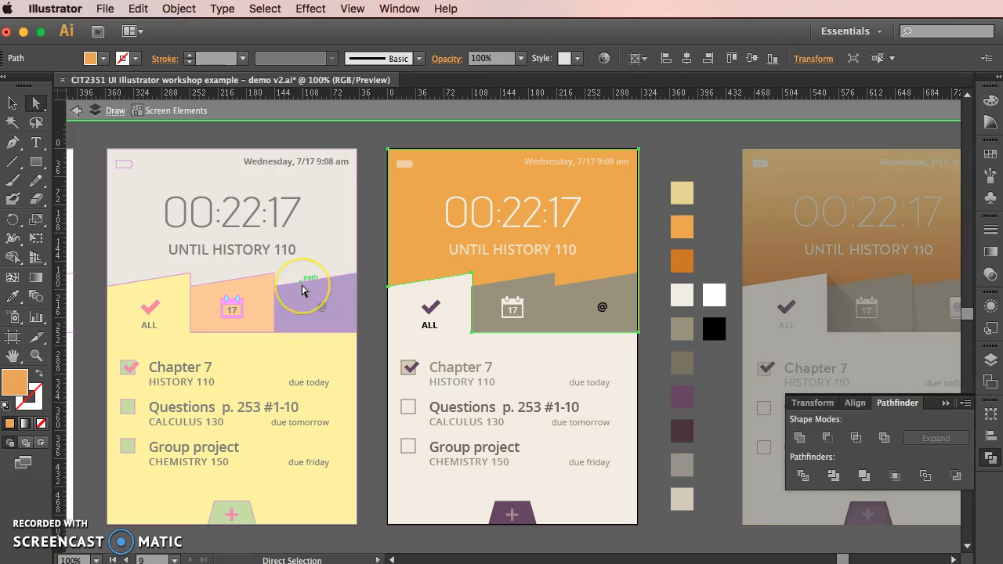
{"action": "left_click", "coordinate": [816, 59]}
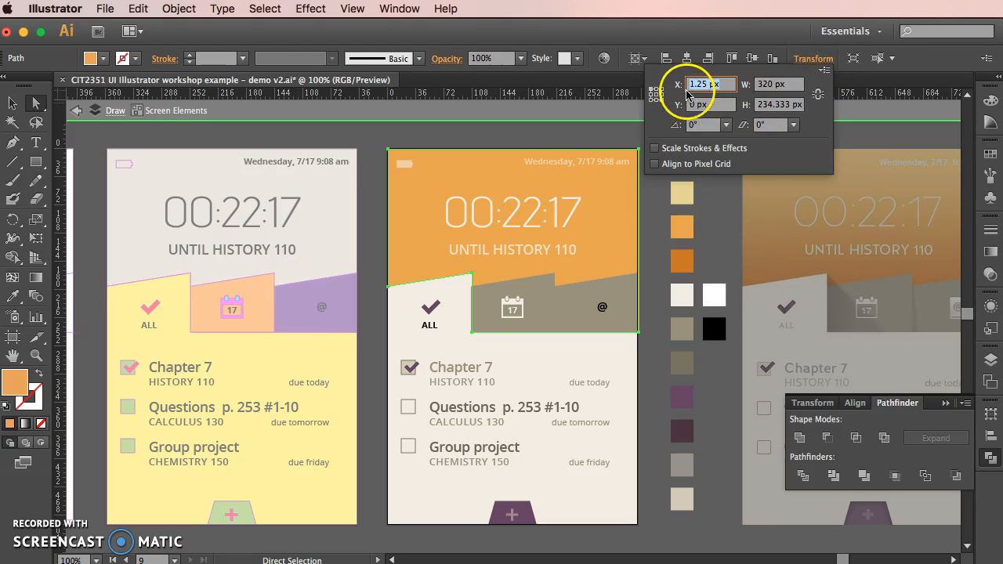
{"action": "type", "text": "0"}
{"action": "key", "text": "Return"}
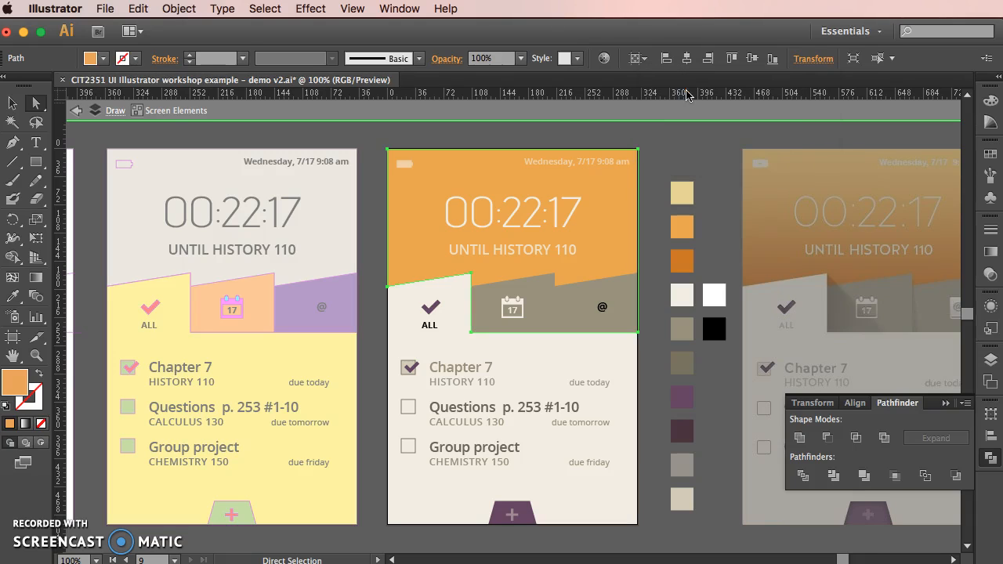
- Check the off-white body panel's position values, deselect it, and inspect the edges where header, tabs and body meet
{"action": "left_click", "coordinate": [553, 348]}
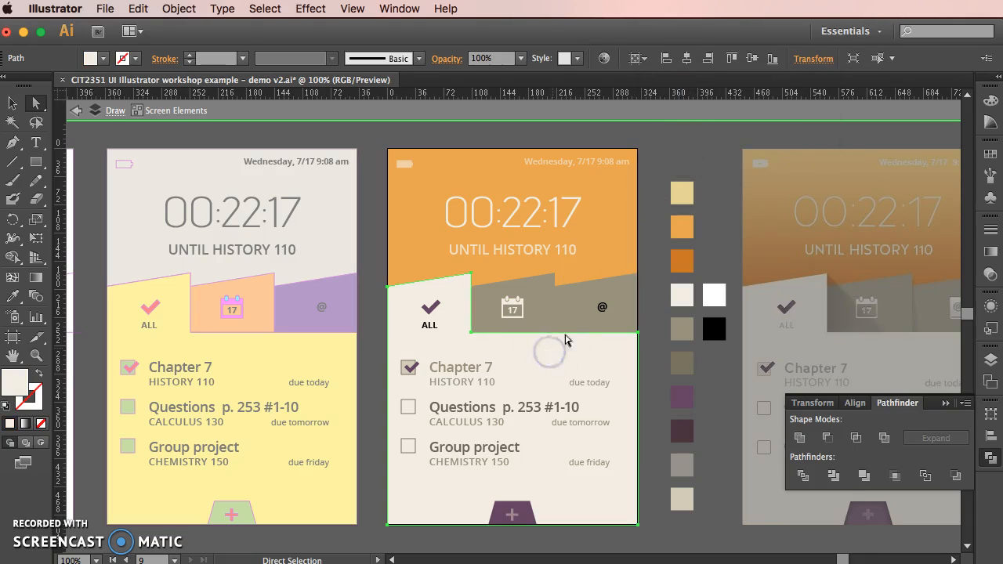
{"action": "left_click", "coordinate": [809, 59]}
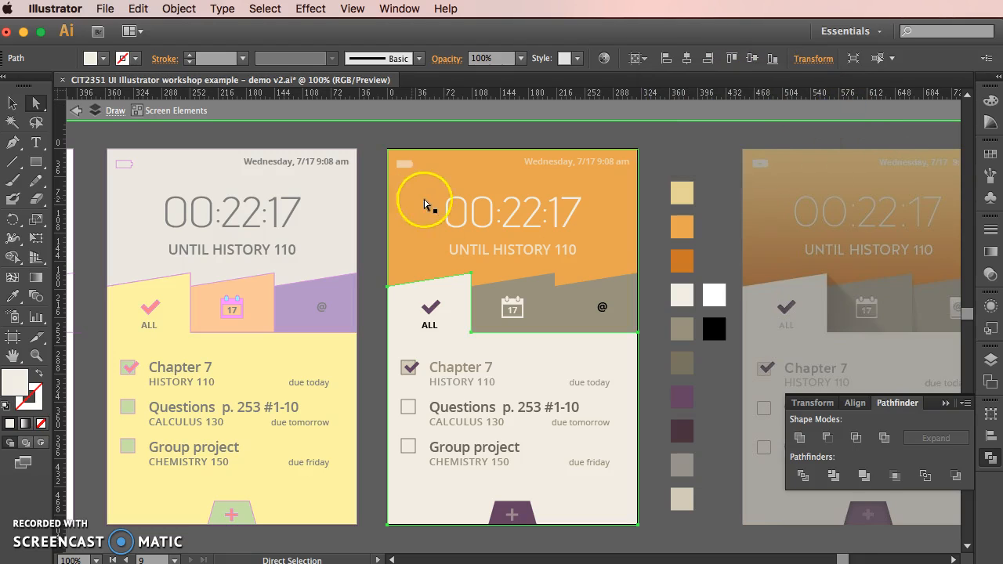
{"action": "left_click", "coordinate": [674, 157]}
{"action": "key", "text": "super+equal"}
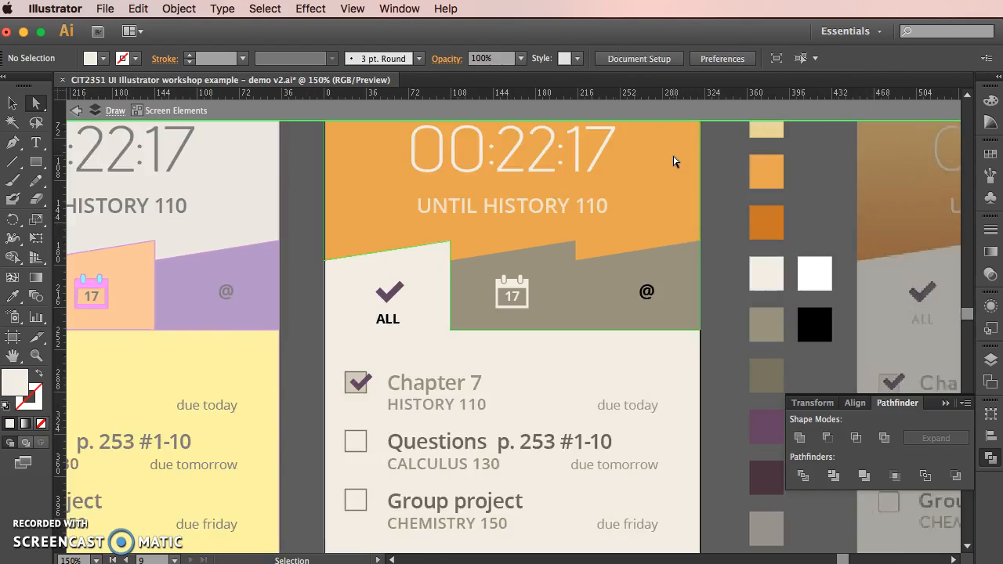
{"action": "scroll", "coordinate": [715, 497], "scroll_direction": "down", "scroll_amount": 3}
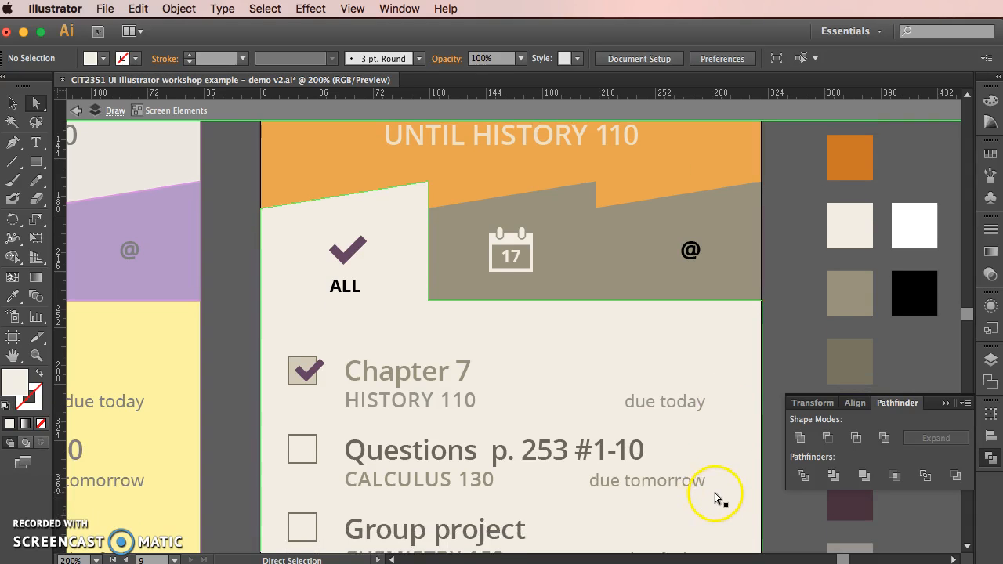
{"action": "scroll", "coordinate": [714, 497], "scroll_direction": "up", "scroll_amount": 5}
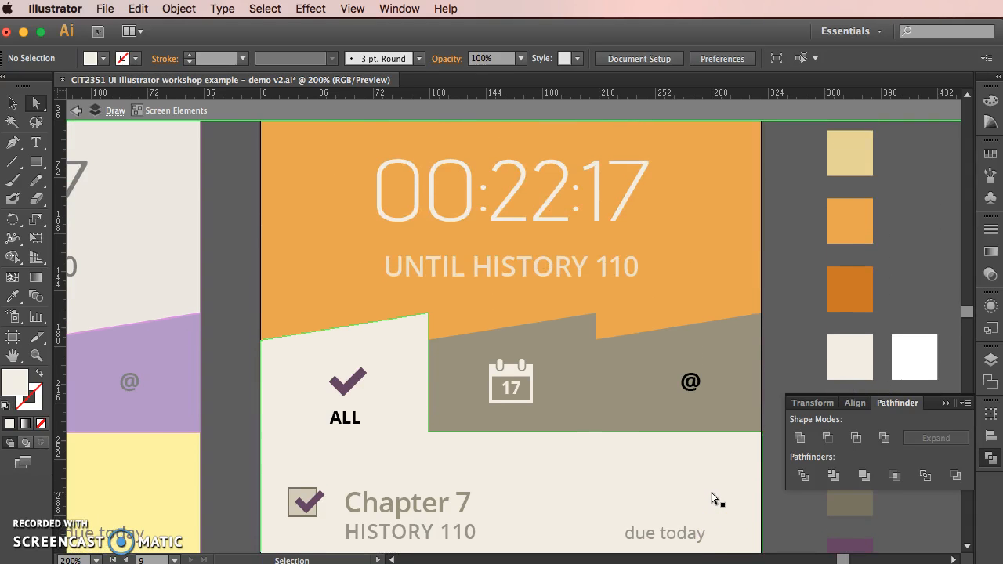
{"action": "key", "text": "super+minus"}
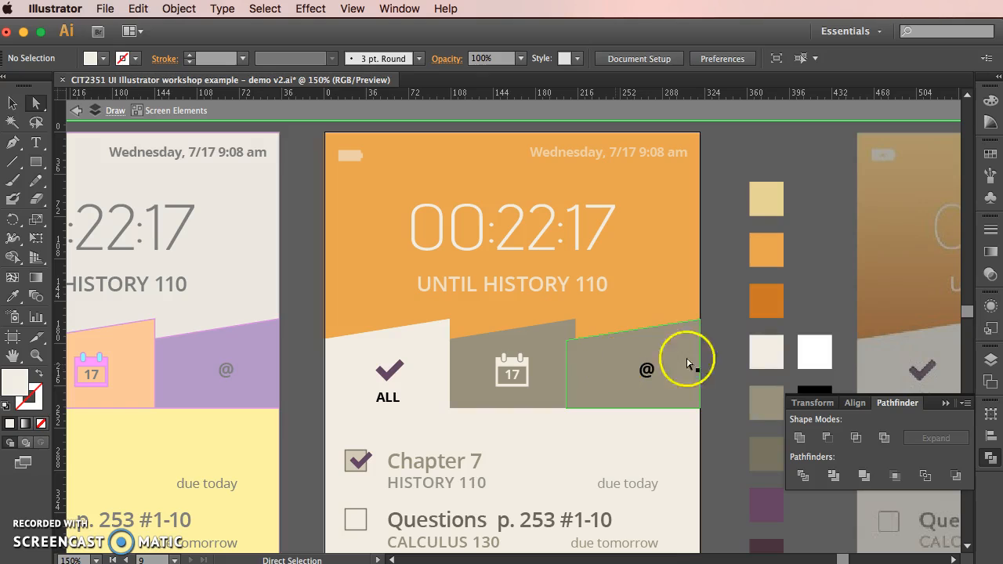
- Compare the flat orange header with the shaded header of the reference design
{"action": "left_click_drag", "start_coordinate": [452, 392], "coordinate": [315, 378]}
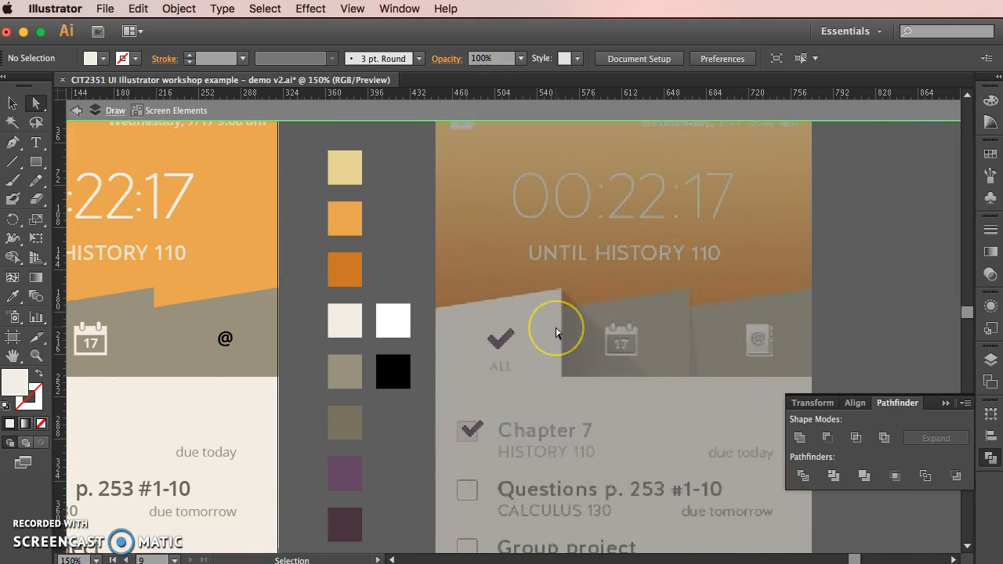
{"action": "key", "text": "super+minus"}
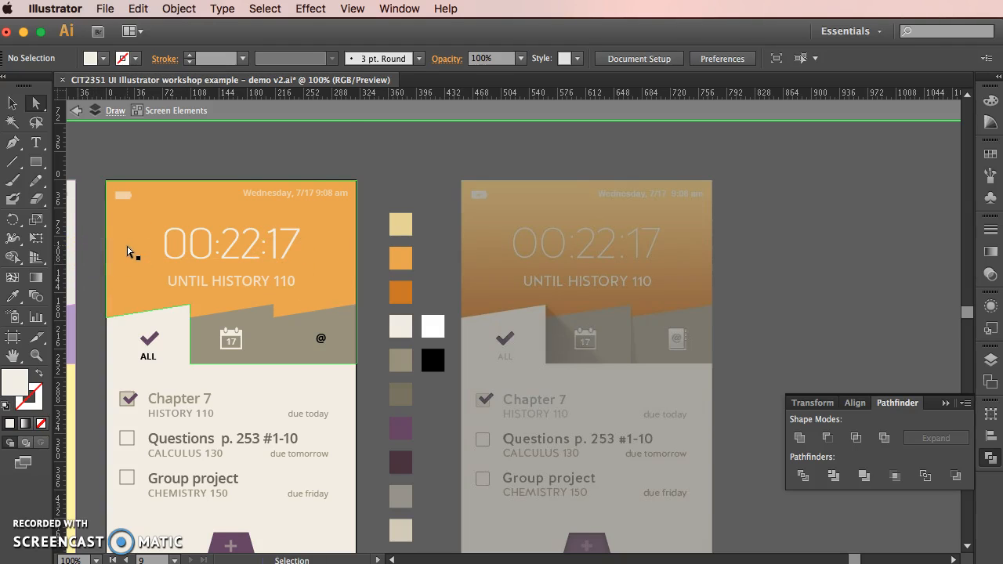
{"action": "key", "text": "super+equal"}
{"action": "key", "text": "super+equal"}
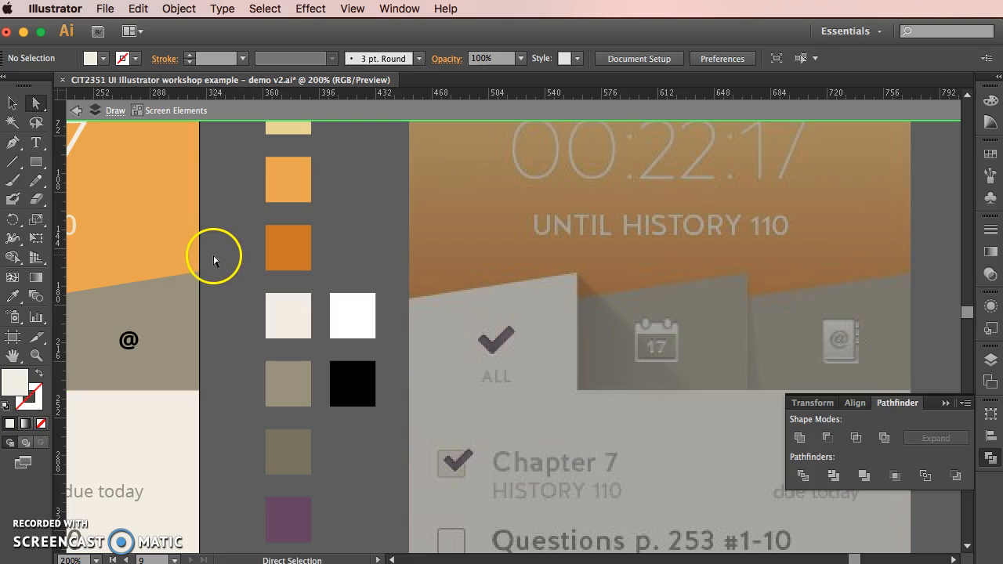
{"action": "left_click_drag", "start_coordinate": [225, 260], "coordinate": [632, 383]}
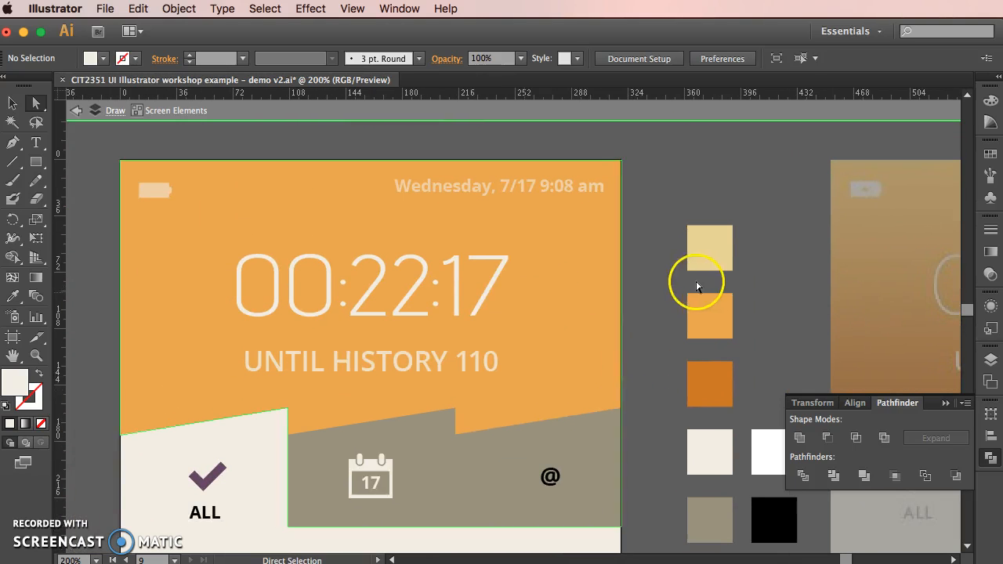
{"action": "key", "text": "super+minus"}
- Open the gradient settings and save the palette's light yellow E7D691 as a new swatch
{"action": "left_click", "coordinate": [308, 248]}
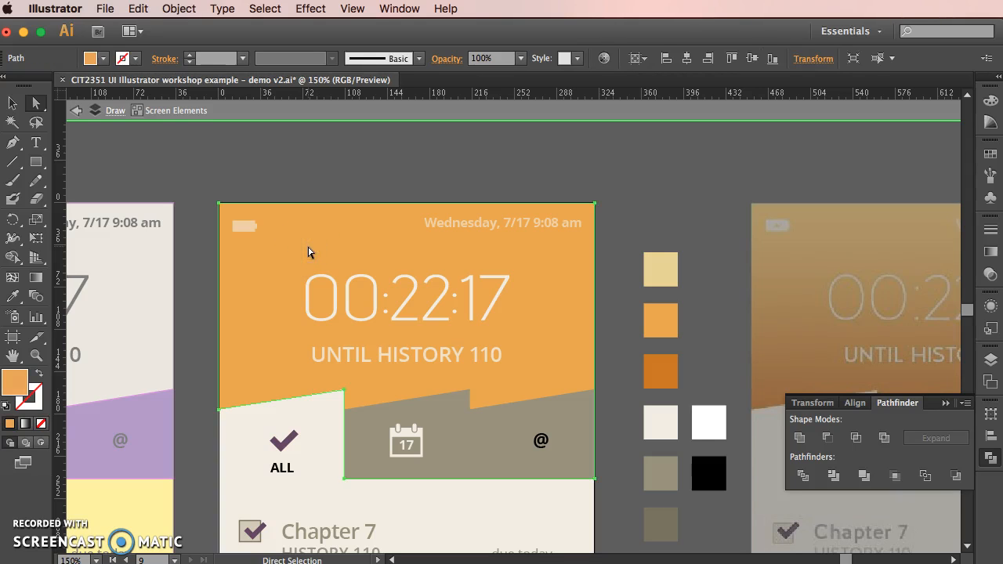
{"action": "left_click", "coordinate": [996, 78]}
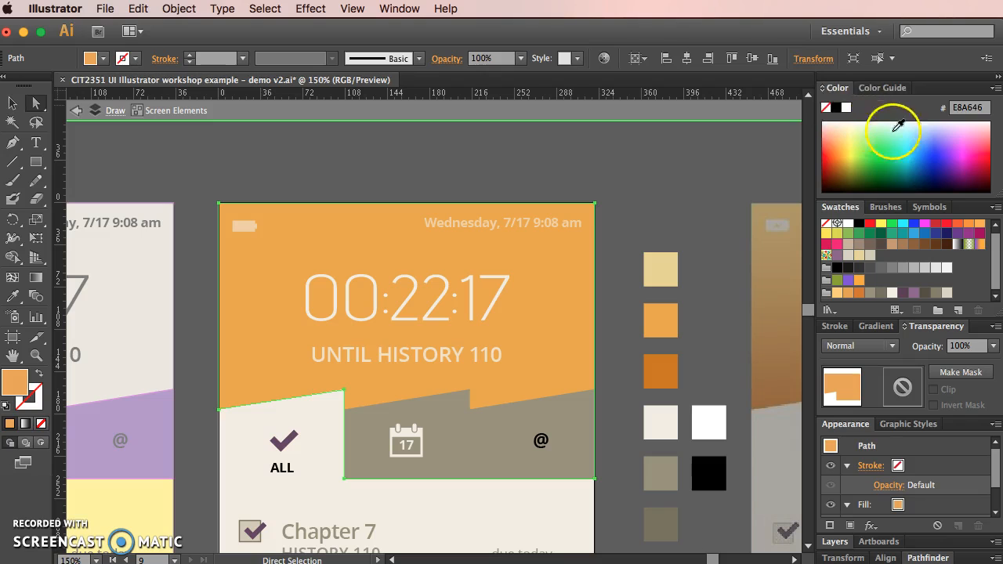
{"action": "left_click", "coordinate": [874, 326]}
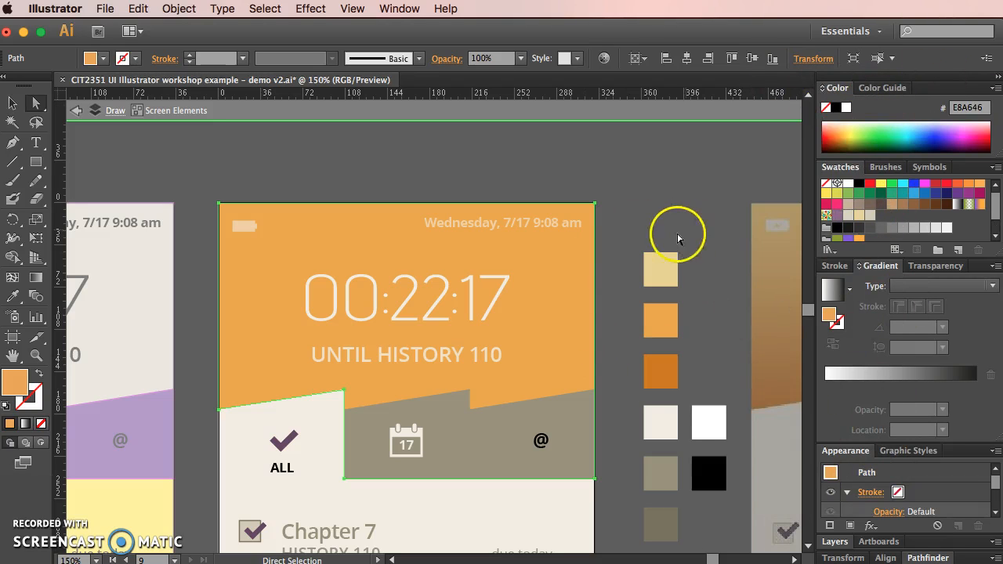
{"action": "left_click", "coordinate": [662, 266]}
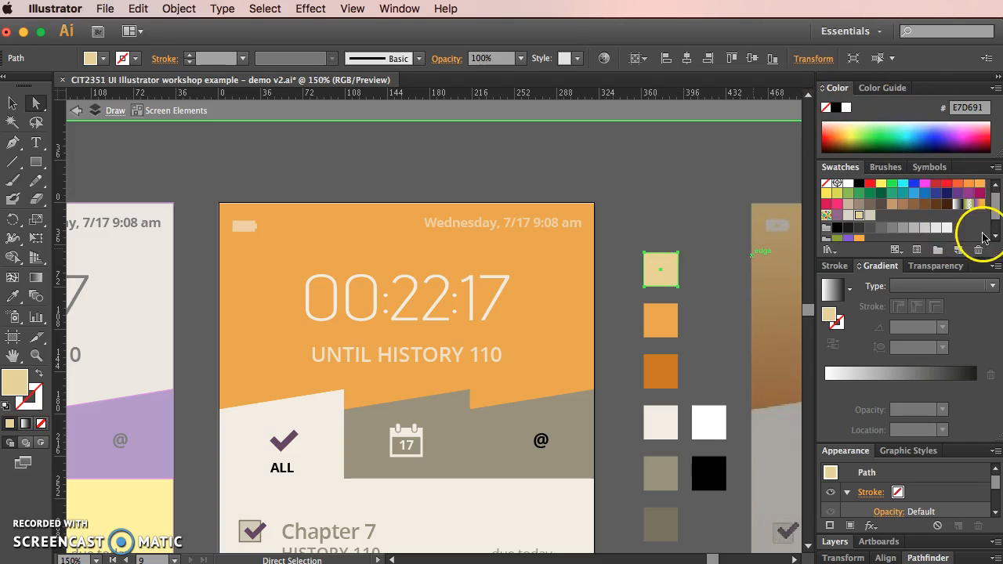
{"action": "left_click", "coordinate": [961, 250]}
{"action": "left_click", "coordinate": [814, 528]}
{"action": "left_click", "coordinate": [869, 217]}
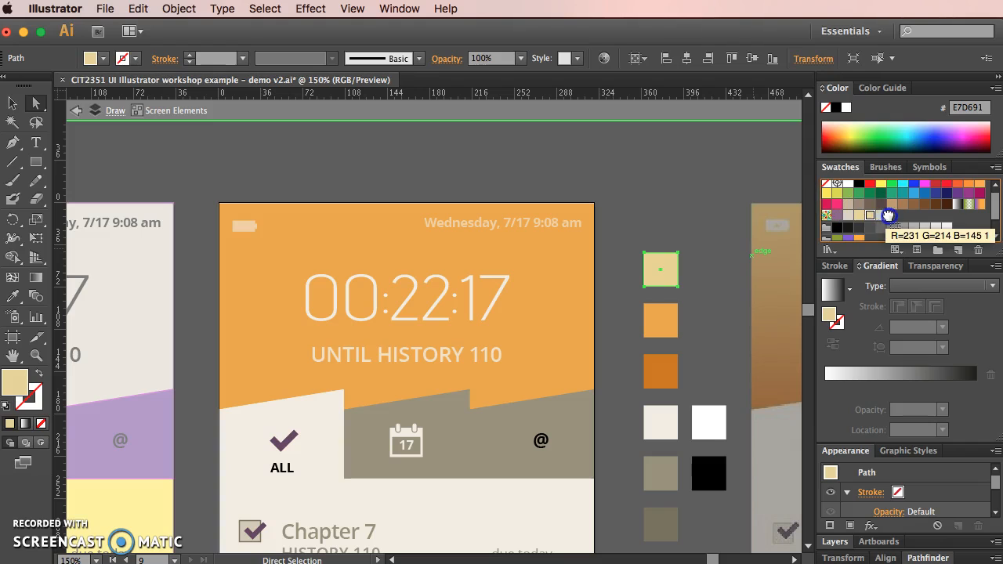
- Save the palette's orange E8A646 and dark orange C87812 as two new swatches
{"action": "left_click", "coordinate": [651, 311]}
{"action": "left_click", "coordinate": [961, 250]}
{"action": "left_click", "coordinate": [811, 526]}
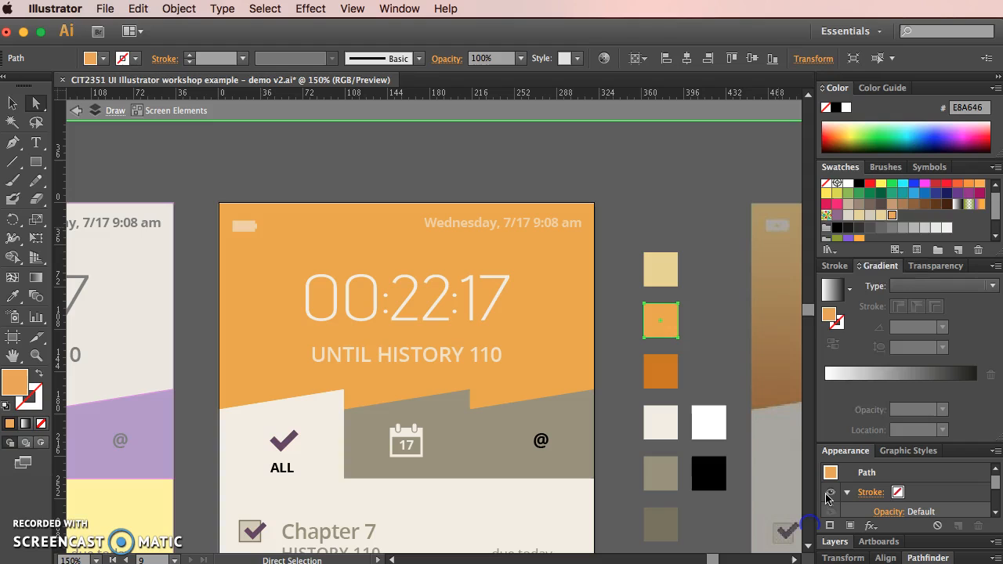
{"action": "left_click", "coordinate": [663, 370]}
{"action": "left_click", "coordinate": [959, 250]}
{"action": "left_click", "coordinate": [815, 531]}
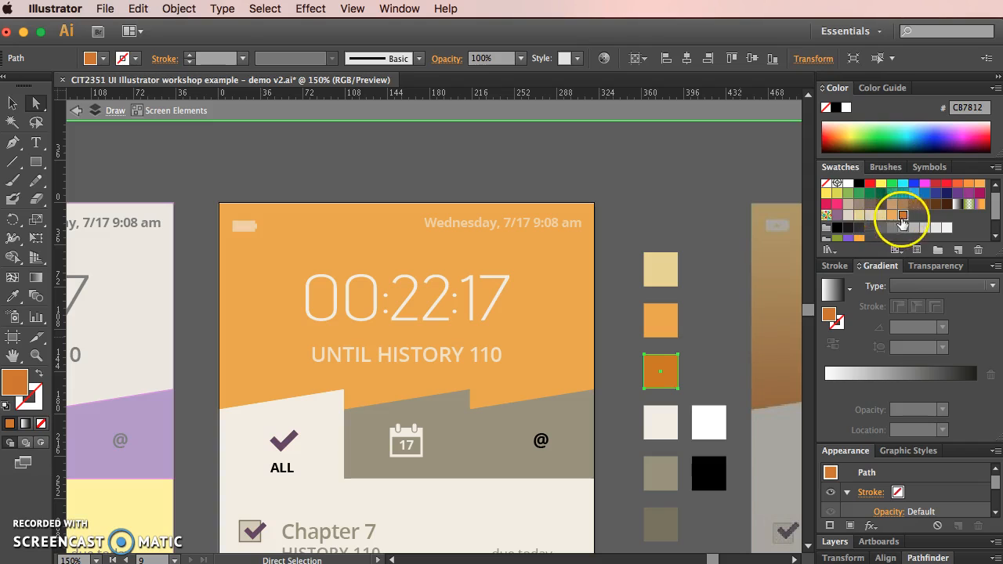
- Fill the header with a linear gradient from light yellow E7D691 through orange E8A646 at 50% to dark orange C87812
{"action": "left_click", "coordinate": [313, 225]}
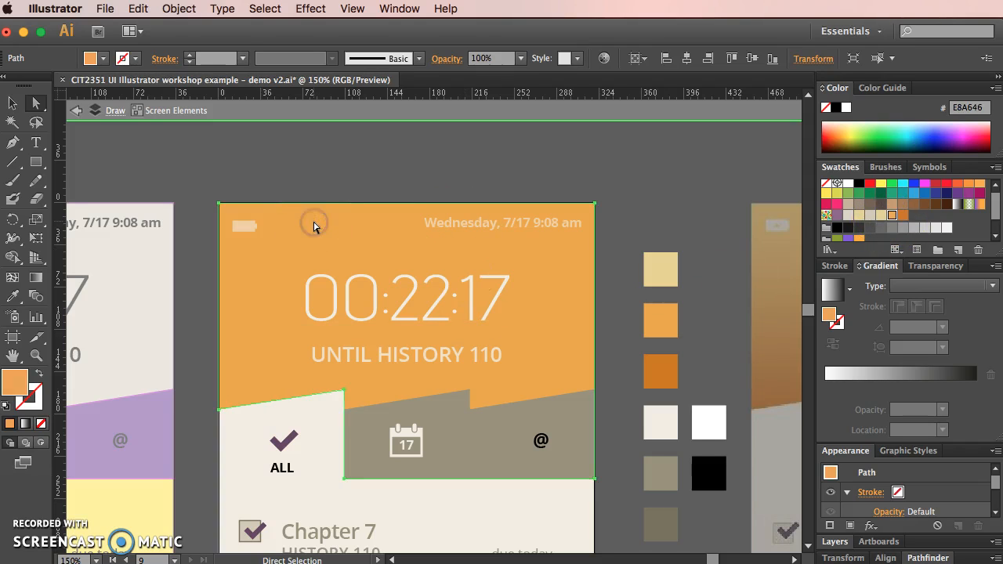
{"action": "left_click_drag", "start_coordinate": [881, 215], "coordinate": [827, 385]}
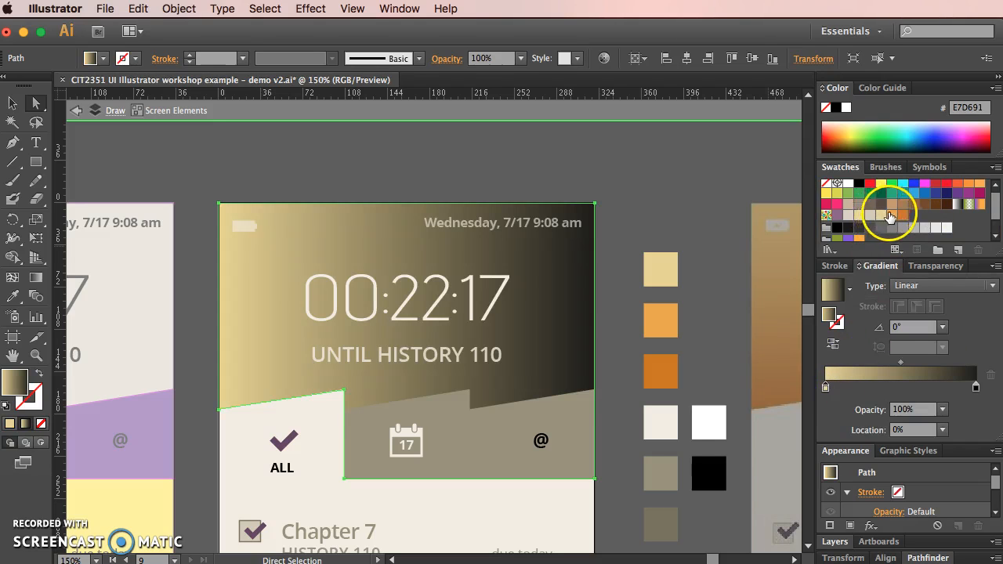
{"action": "left_click_drag", "start_coordinate": [933, 428], "coordinate": [903, 388]}
{"action": "left_click", "coordinate": [907, 428]}
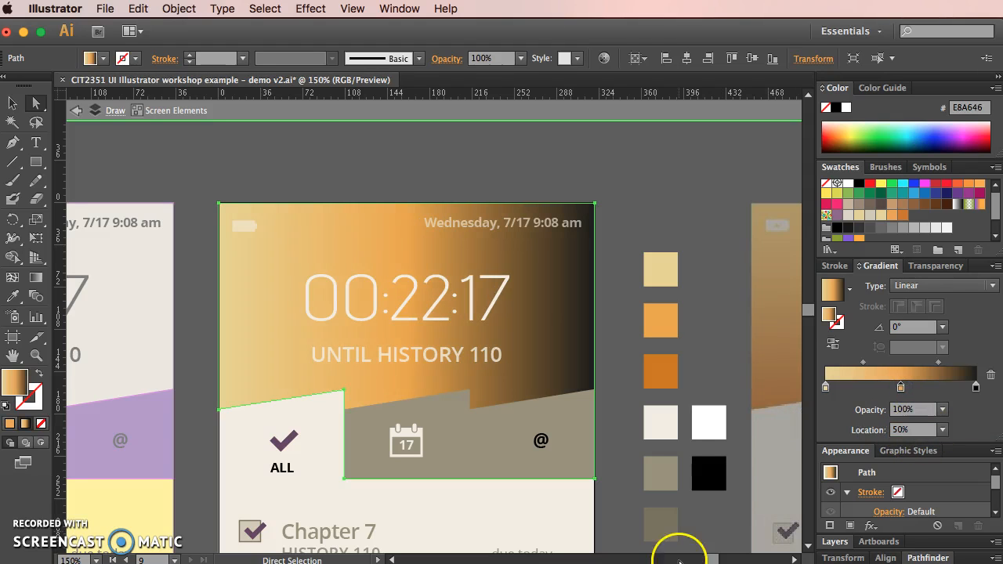
{"action": "left_click_drag", "start_coordinate": [902, 213], "coordinate": [978, 391]}
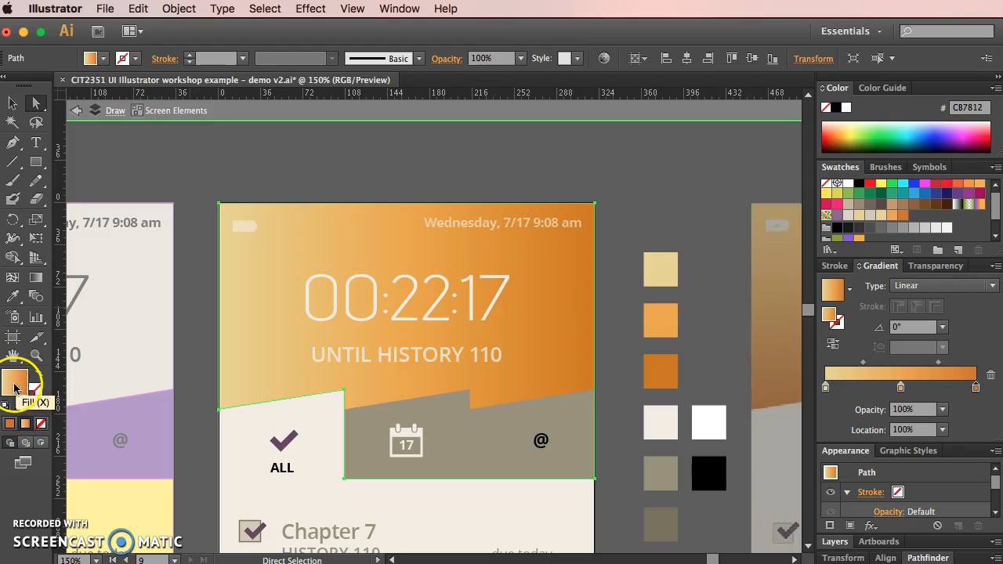
- Redirect the header's gradient with the Gradient tool to run vertically at -90°, from its top edge down to the tab tops
{"action": "left_click", "coordinate": [36, 278]}
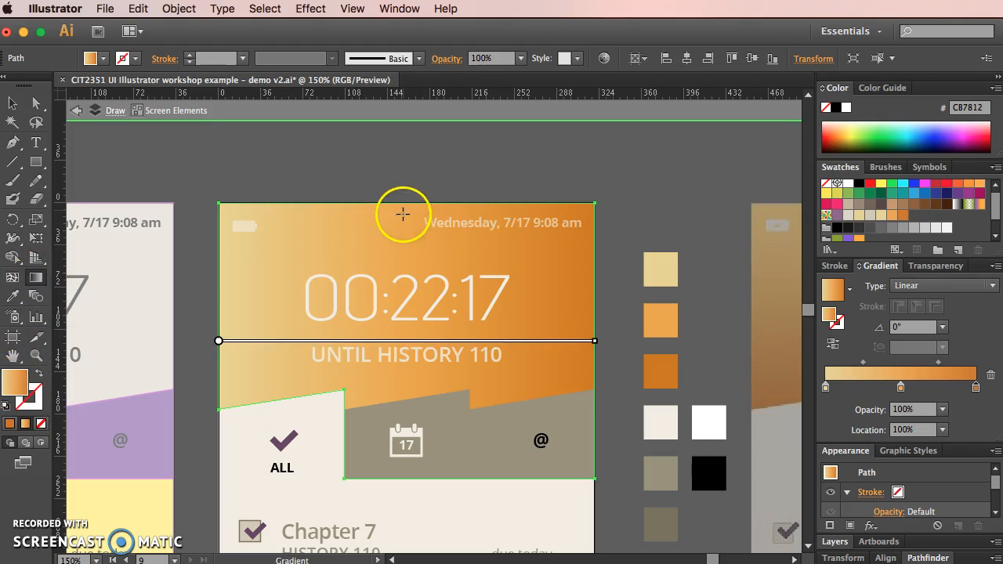
{"action": "left_click_drag", "start_coordinate": [403, 205], "coordinate": [395, 413]}
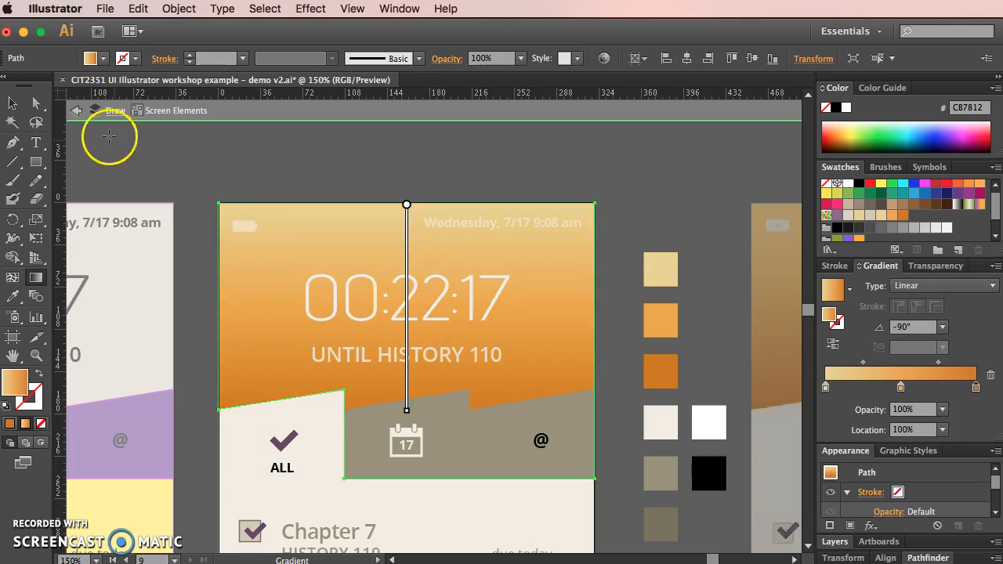
- Shift the midpoint between orange and dark orange slightly lower along the header's gradient with the Gradient tool
{"action": "left_click", "coordinate": [14, 104]}
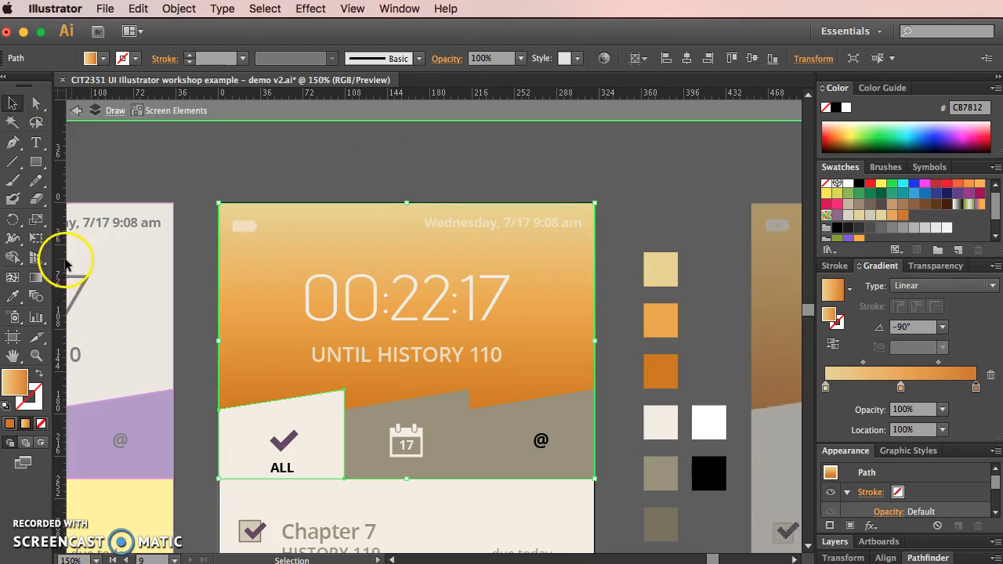
{"action": "left_click", "coordinate": [36, 279]}
{"action": "mouse_move", "coordinate": [411, 236]}
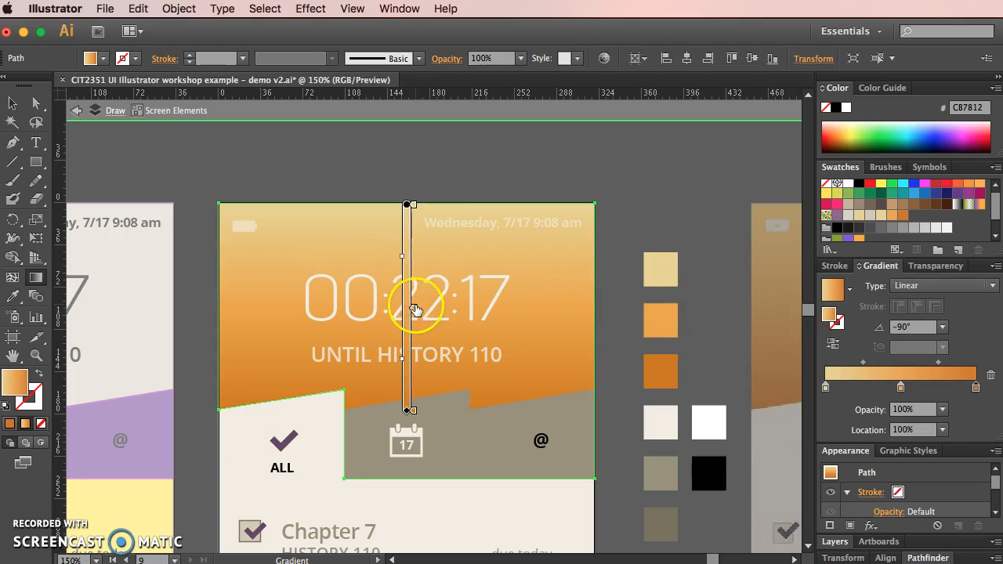
{"action": "mouse_move", "coordinate": [405, 364]}
{"action": "left_click_drag", "start_coordinate": [402, 374], "coordinate": [403, 374]}
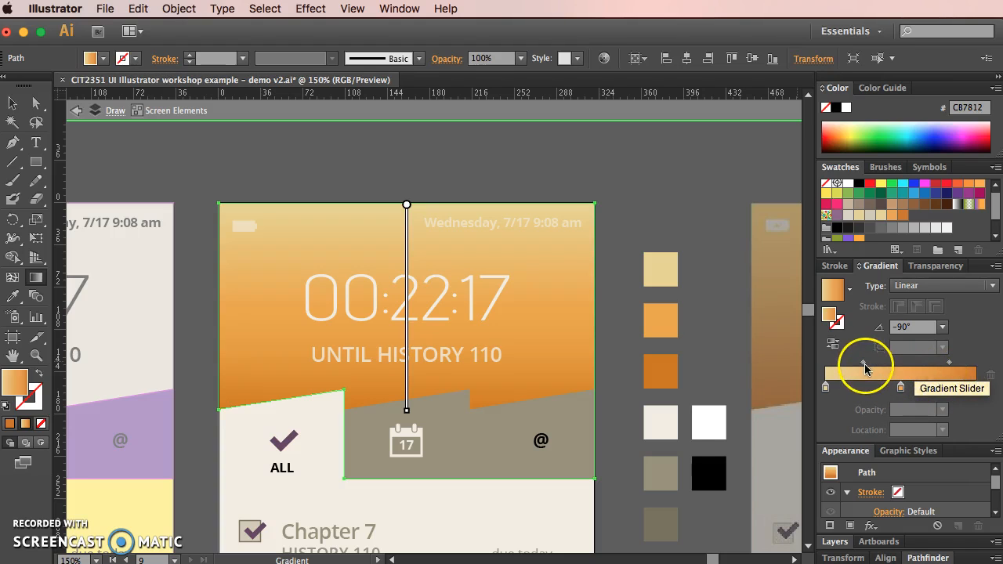
- Set the header gradient's yellow-to-orange midpoint to 35.98% and replace its light yellow start stop with an intermediate E7C77A stop at 0%
{"action": "mouse_move", "coordinate": [401, 261]}
{"action": "left_mouse_down"}
{"action": "mouse_move", "coordinate": [403, 235]}
{"action": "mouse_move", "coordinate": [403, 244]}
{"action": "left_mouse_up"}
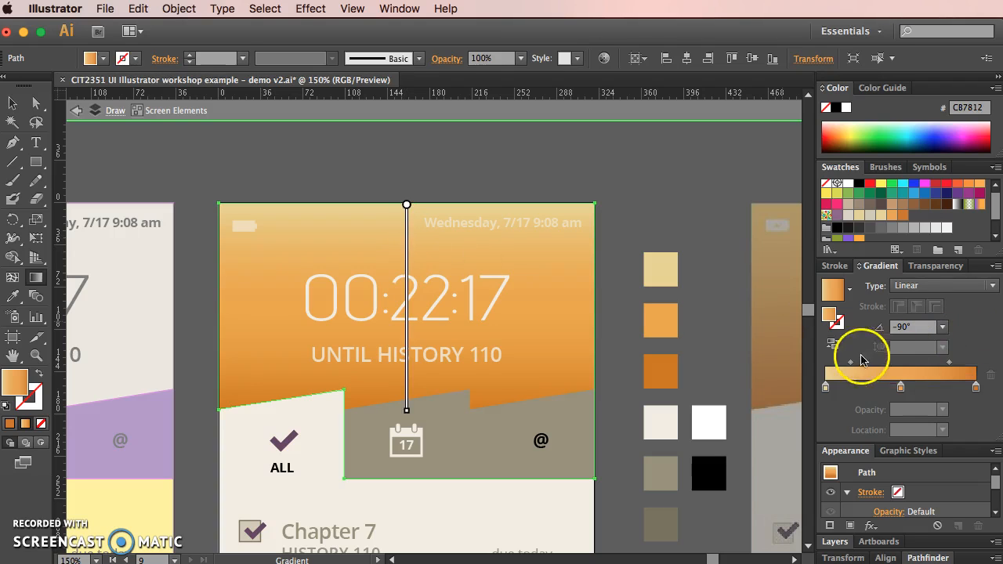
{"action": "mouse_move", "coordinate": [852, 362]}
{"action": "left_mouse_down"}
{"action": "mouse_move", "coordinate": [834, 364]}
{"action": "mouse_move", "coordinate": [852, 366]}
{"action": "left_mouse_up"}
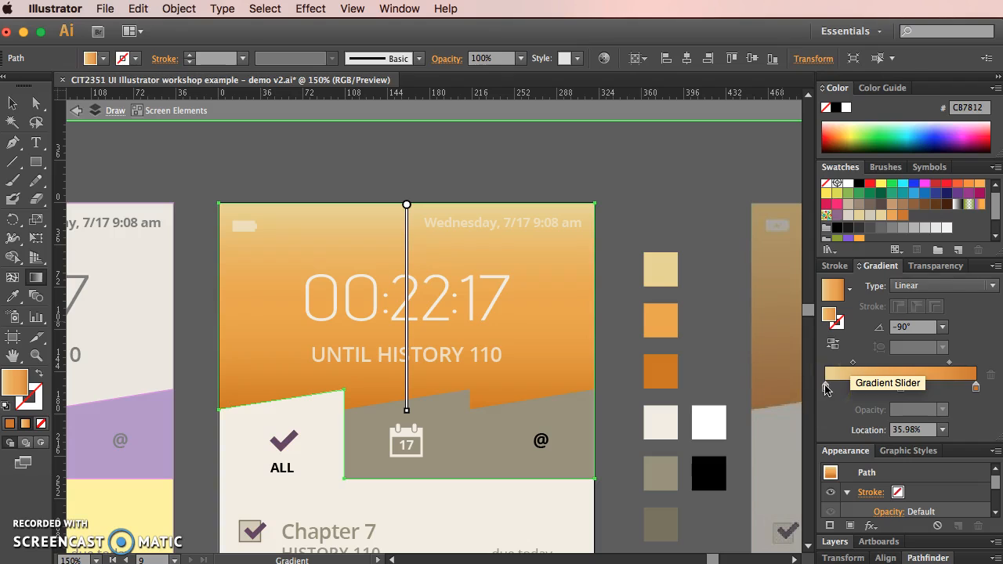
{"action": "left_click", "coordinate": [840, 389]}
{"action": "left_click_drag", "start_coordinate": [825, 387], "coordinate": [803, 389]}
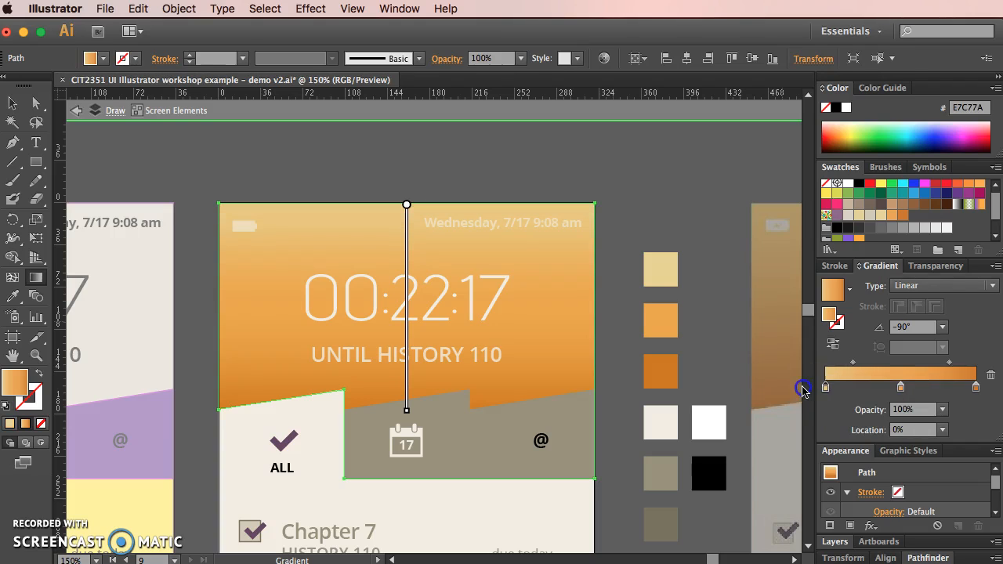
{"action": "left_click", "coordinate": [12, 104]}
{"action": "left_click", "coordinate": [495, 185]}
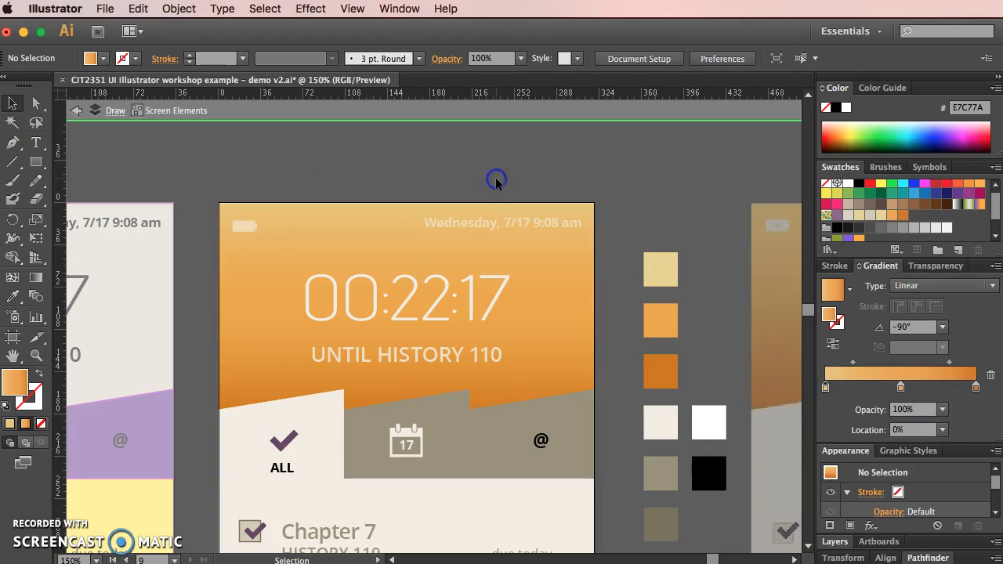
- Exit isolation of the Screen Elements group and compare the coloured mockup with the reference design beside it
{"action": "key", "text": "super+minus"}
{"action": "key", "text": "super+minus"}
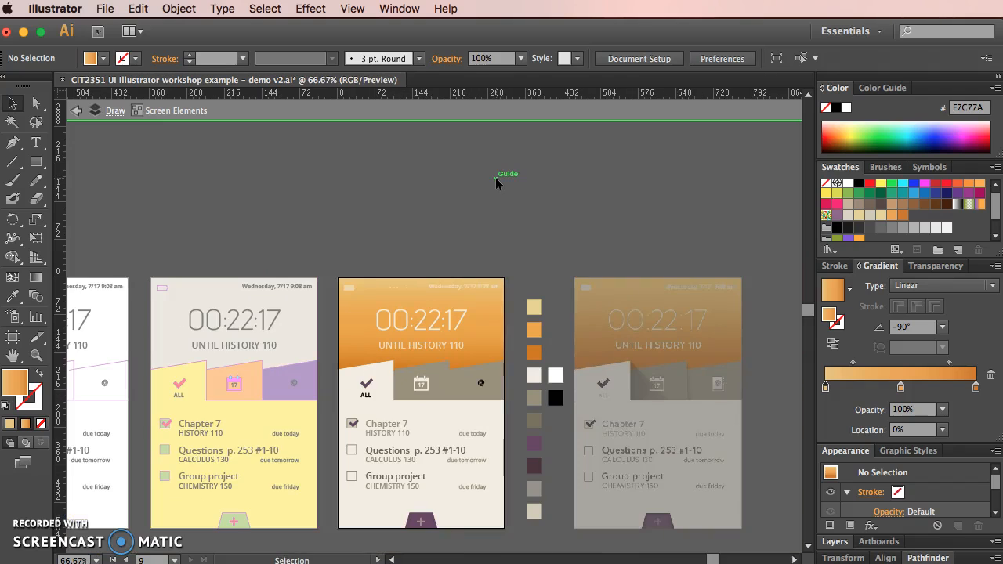
{"action": "double_click", "coordinate": [497, 178]}
{"action": "key", "text": "super+plus"}
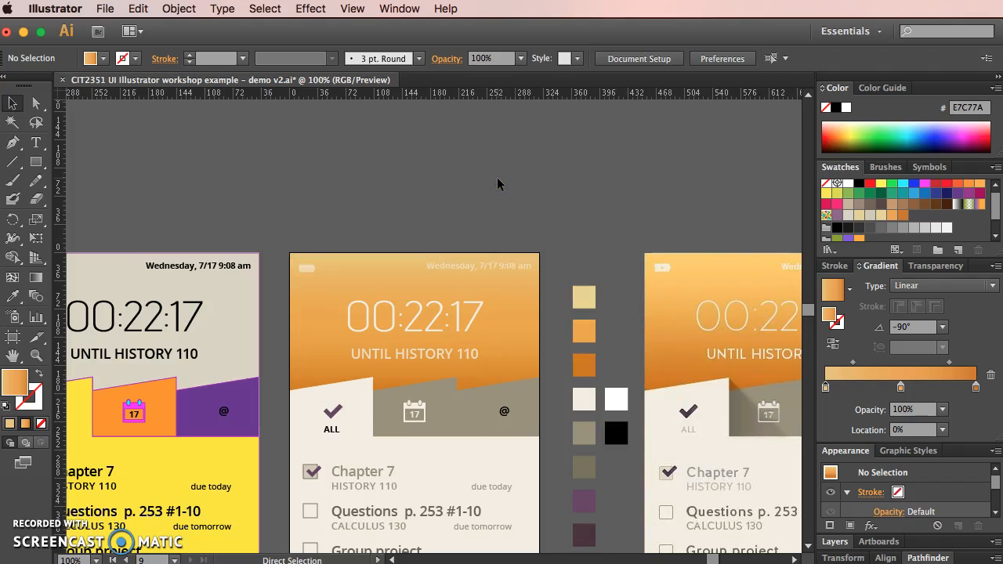
{"action": "left_click_drag", "start_coordinate": [546, 334], "coordinate": [515, 217]}
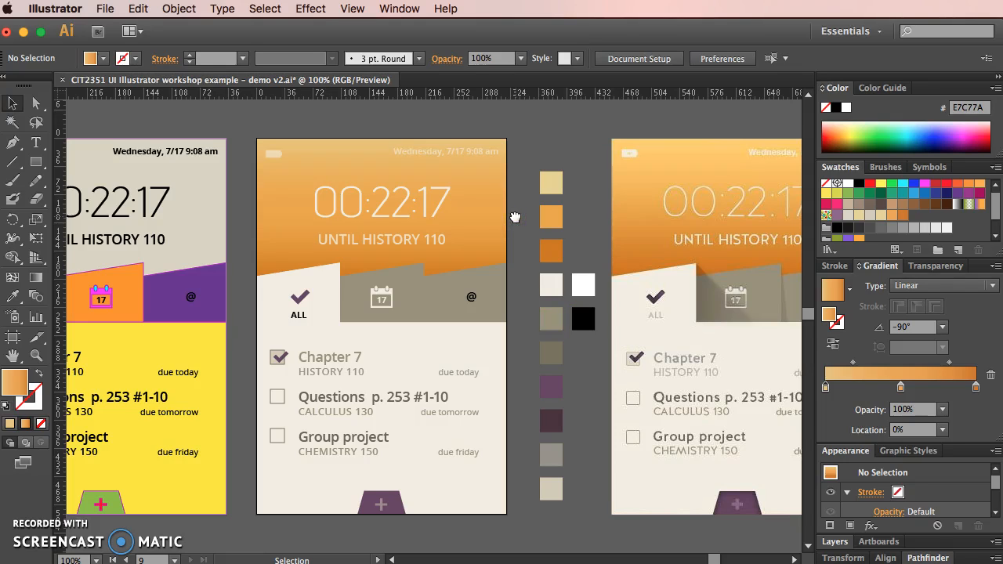